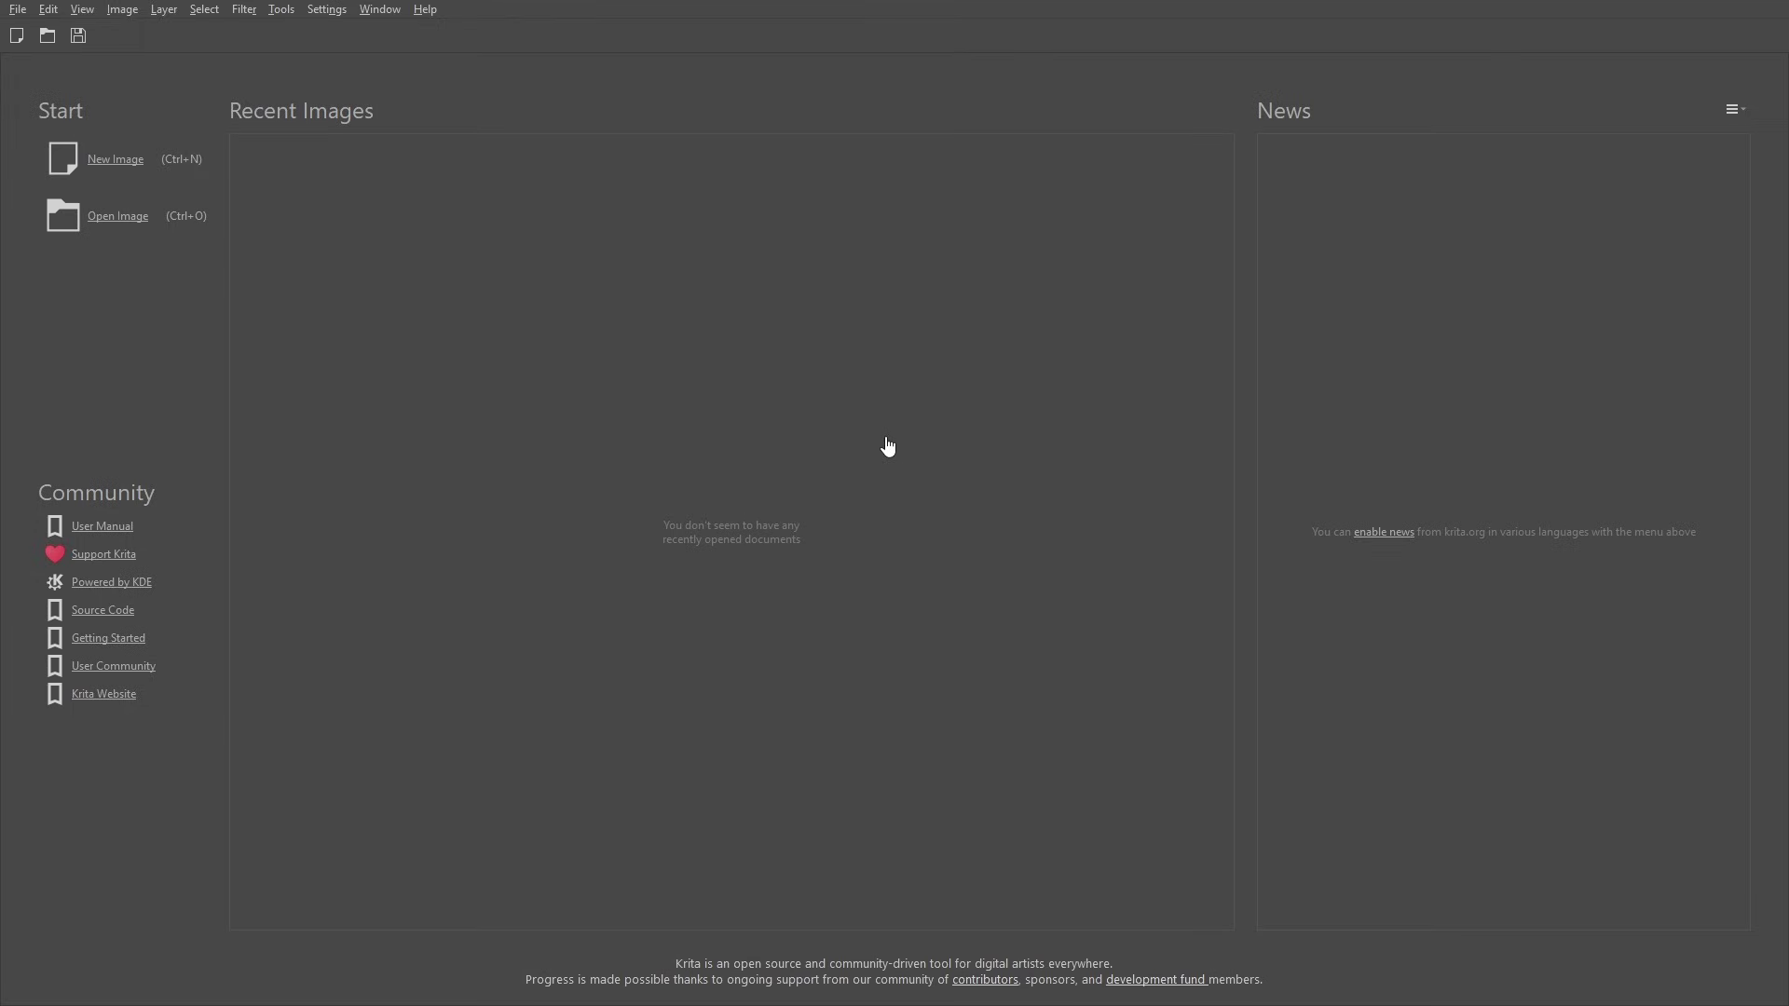
Open the settings for a new image and enlarge the dialog slightly
click(117, 160)
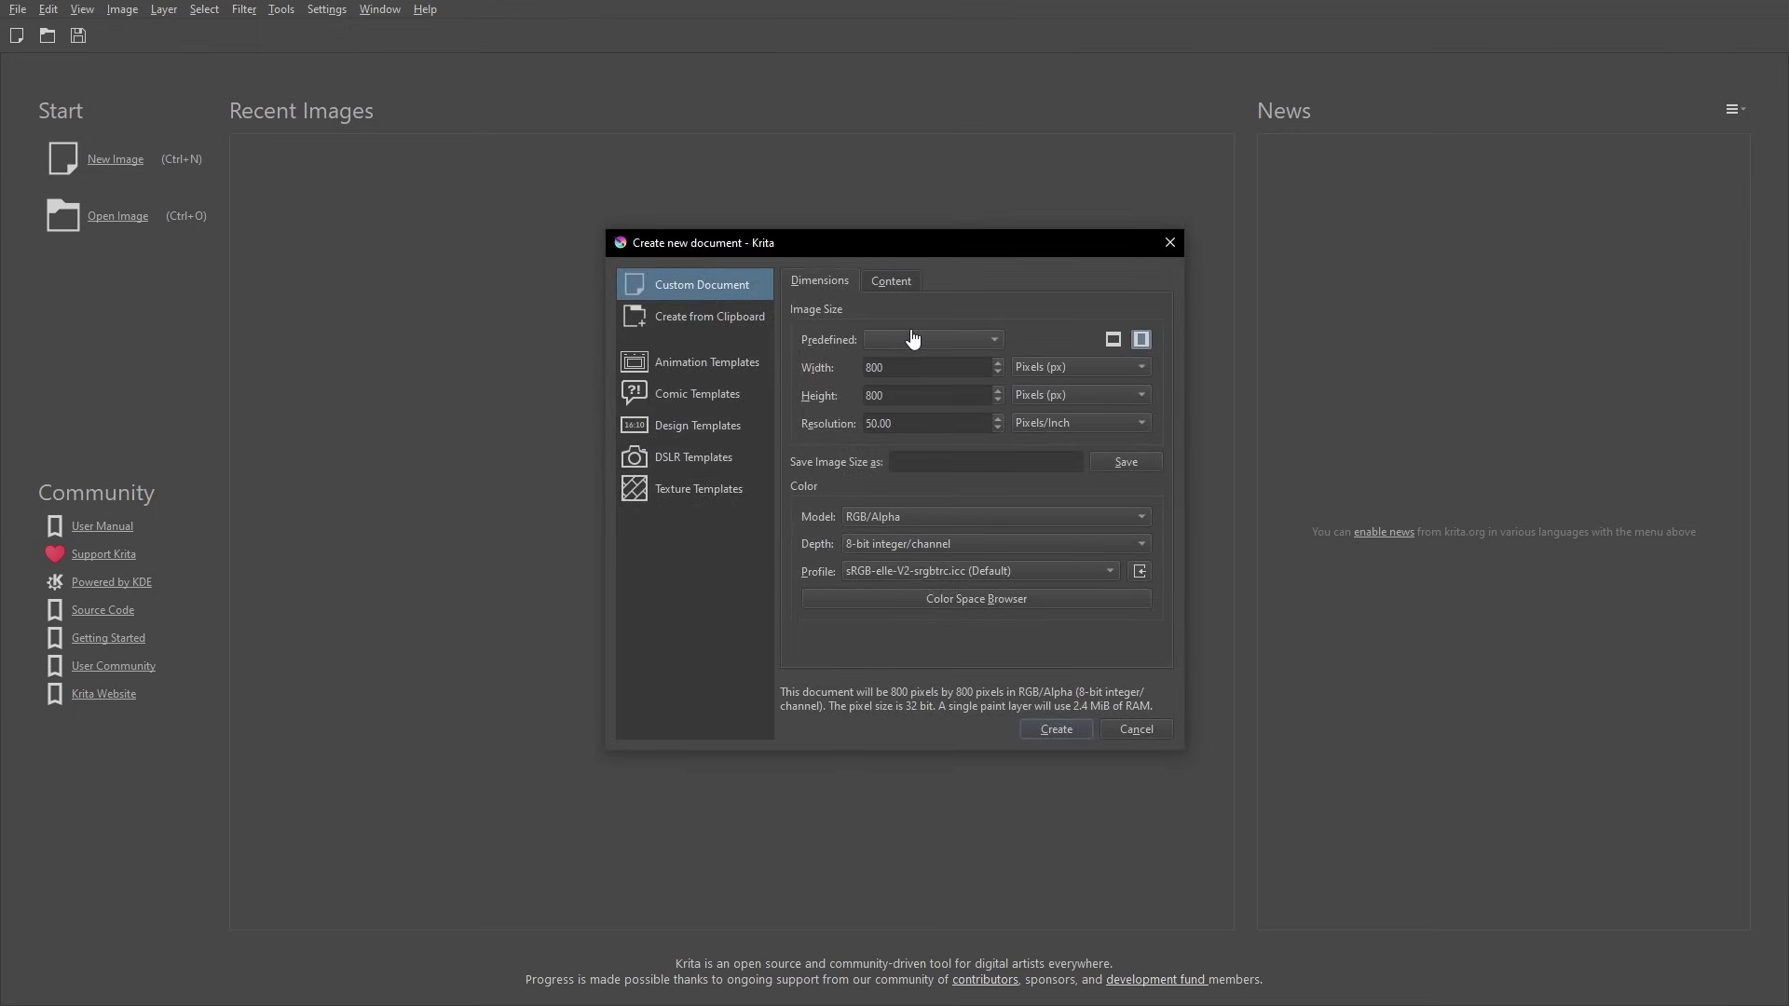
drag(930, 251, 913, 267)
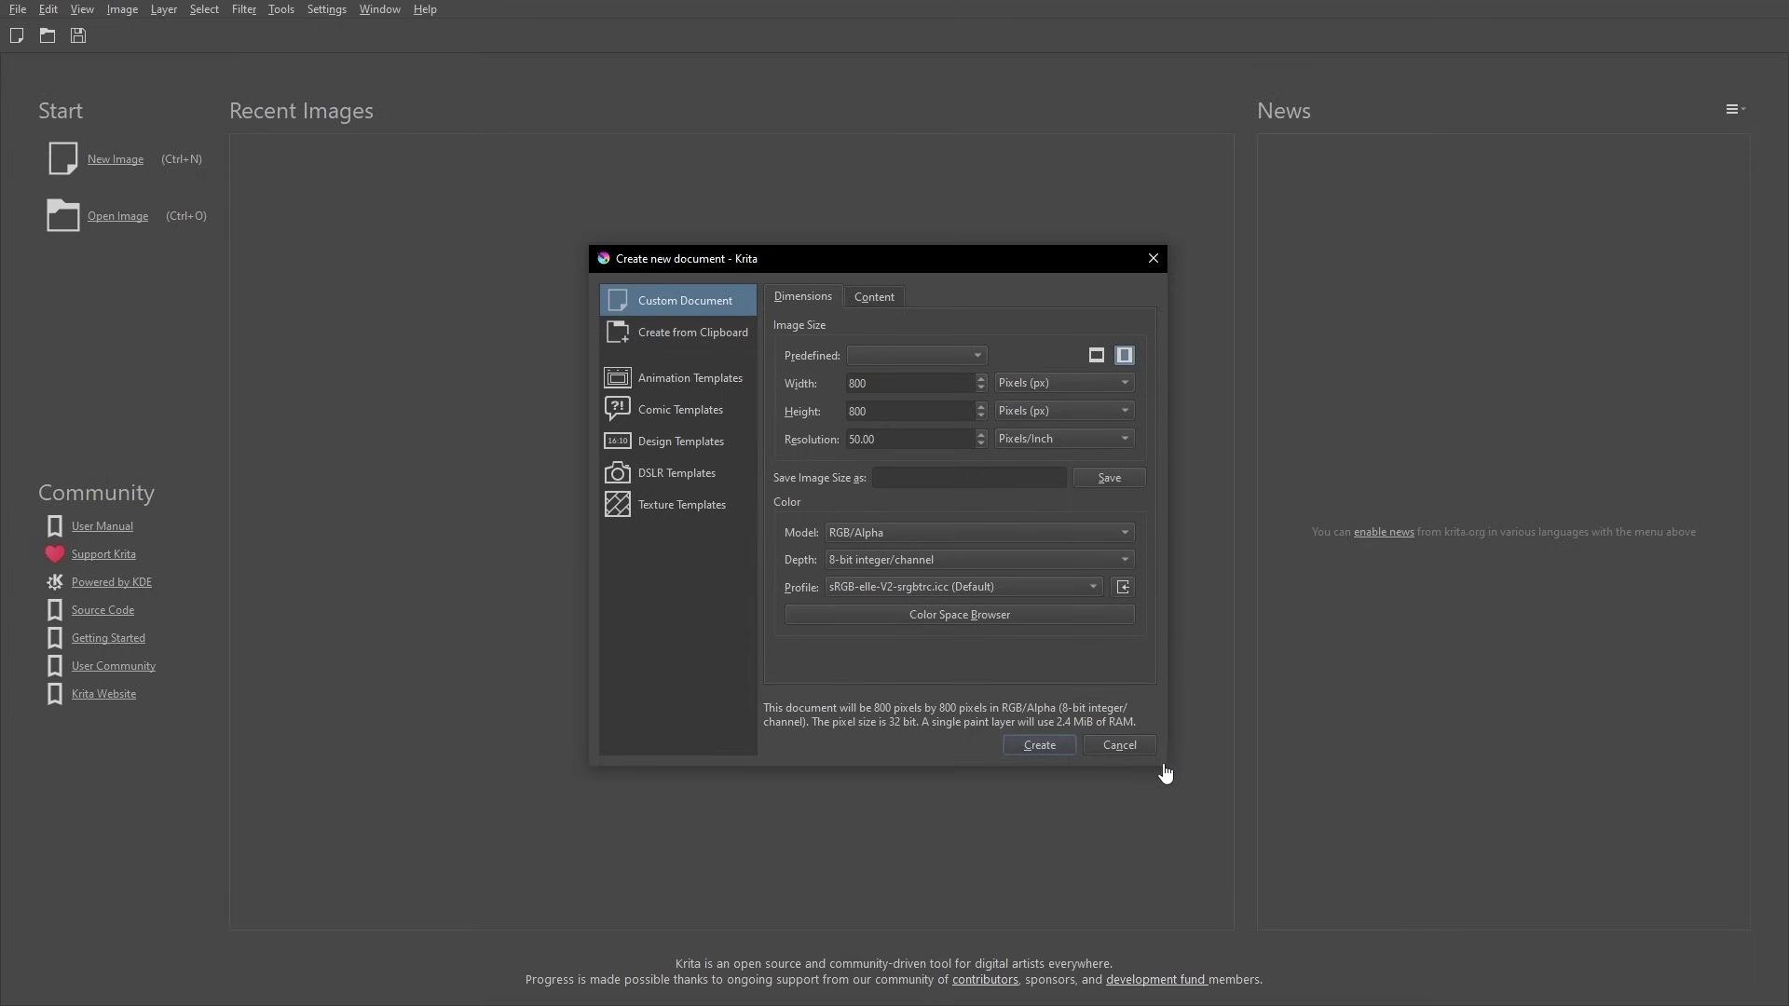
drag(1167, 768, 1206, 799)
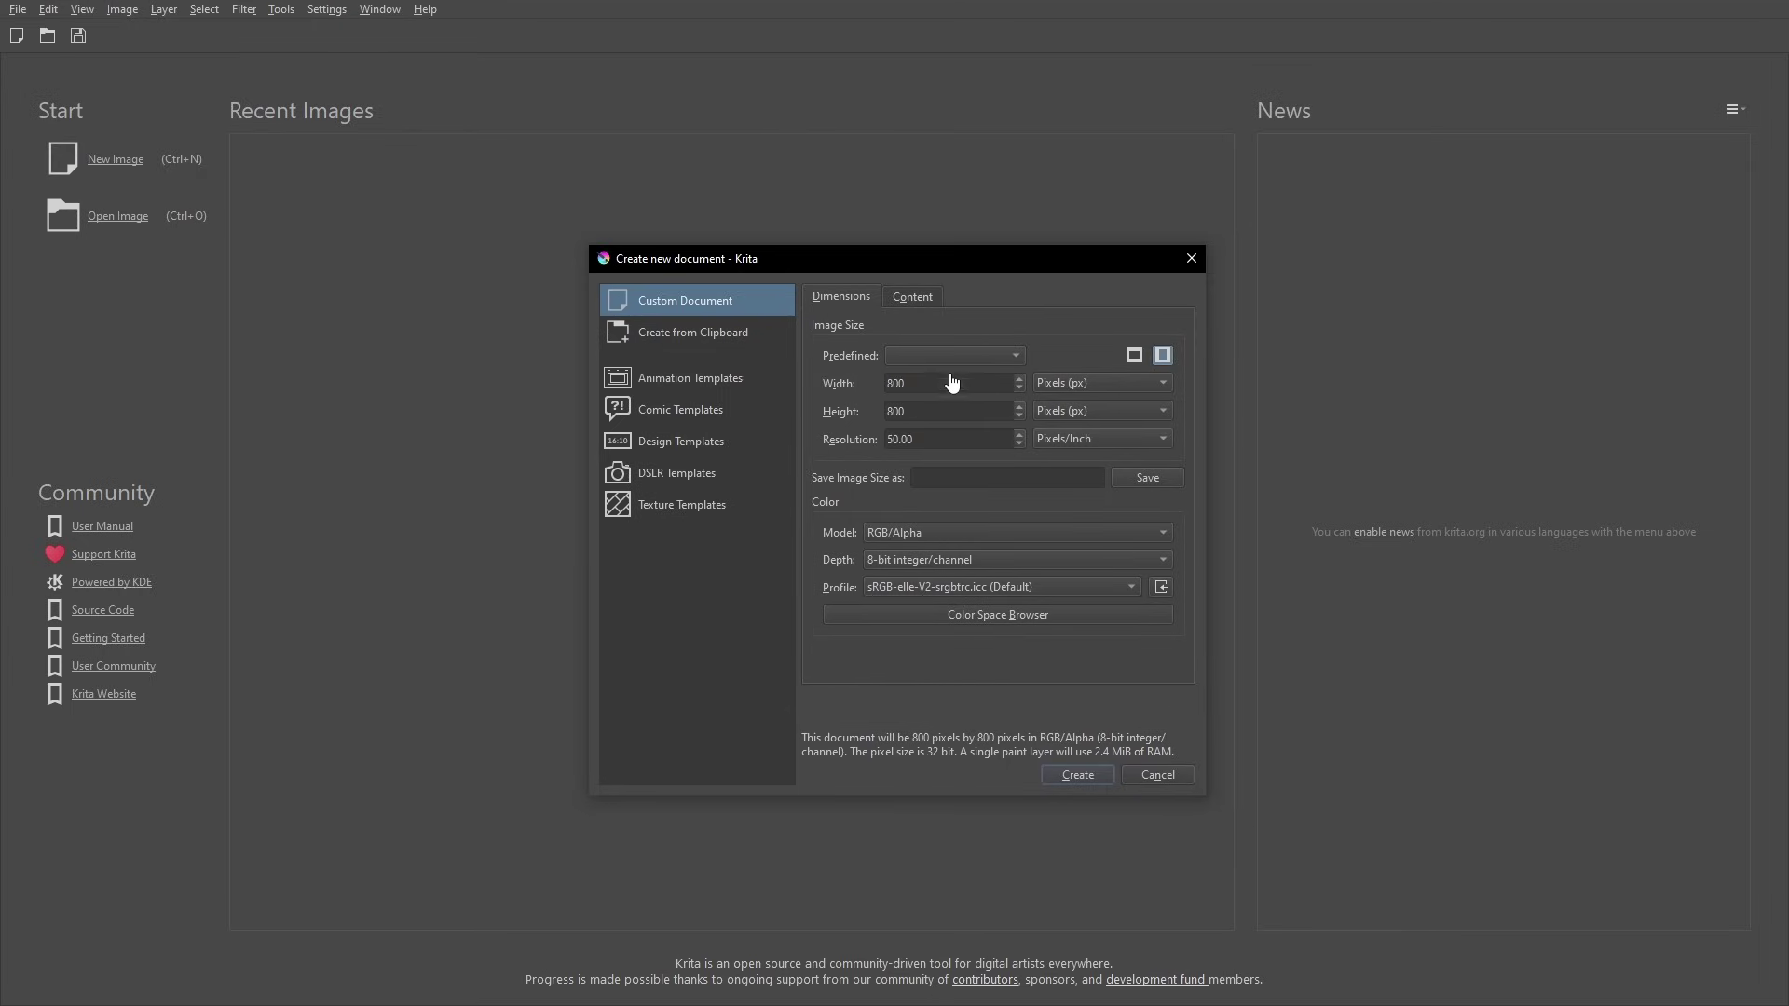
Set the new document's width and height to 3000 pixels each
drag(952, 384, 843, 387)
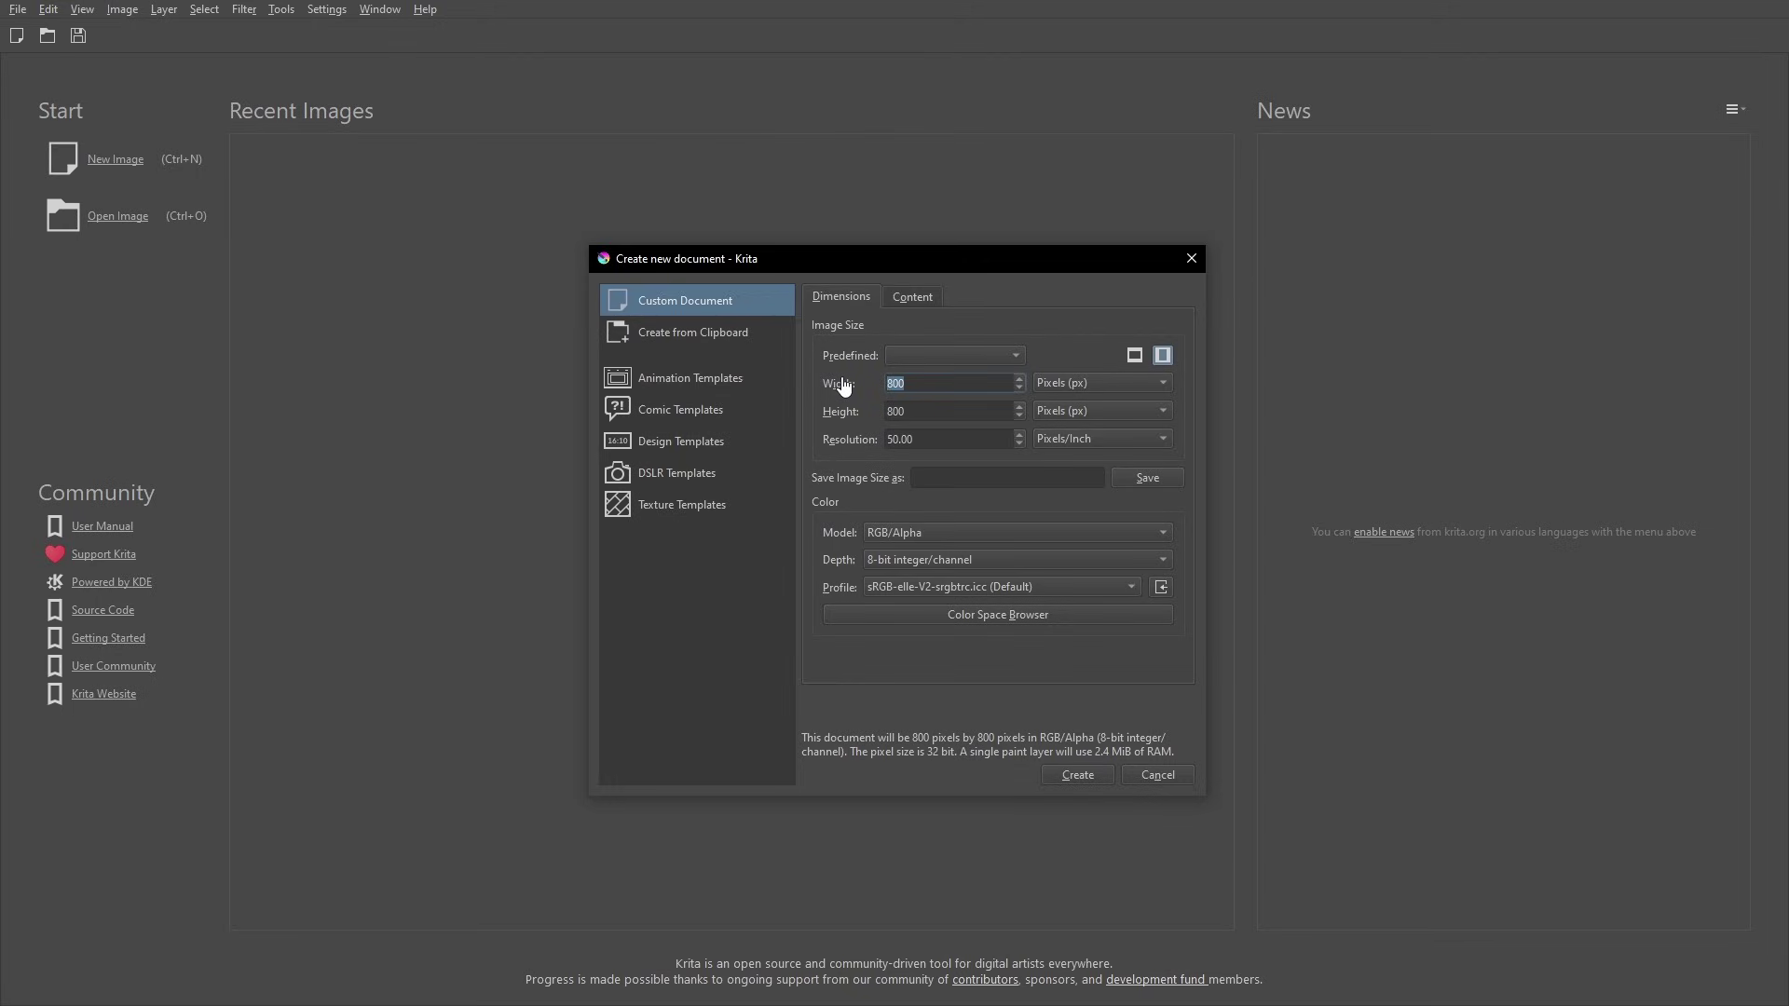
click(923, 386)
key(Tab)
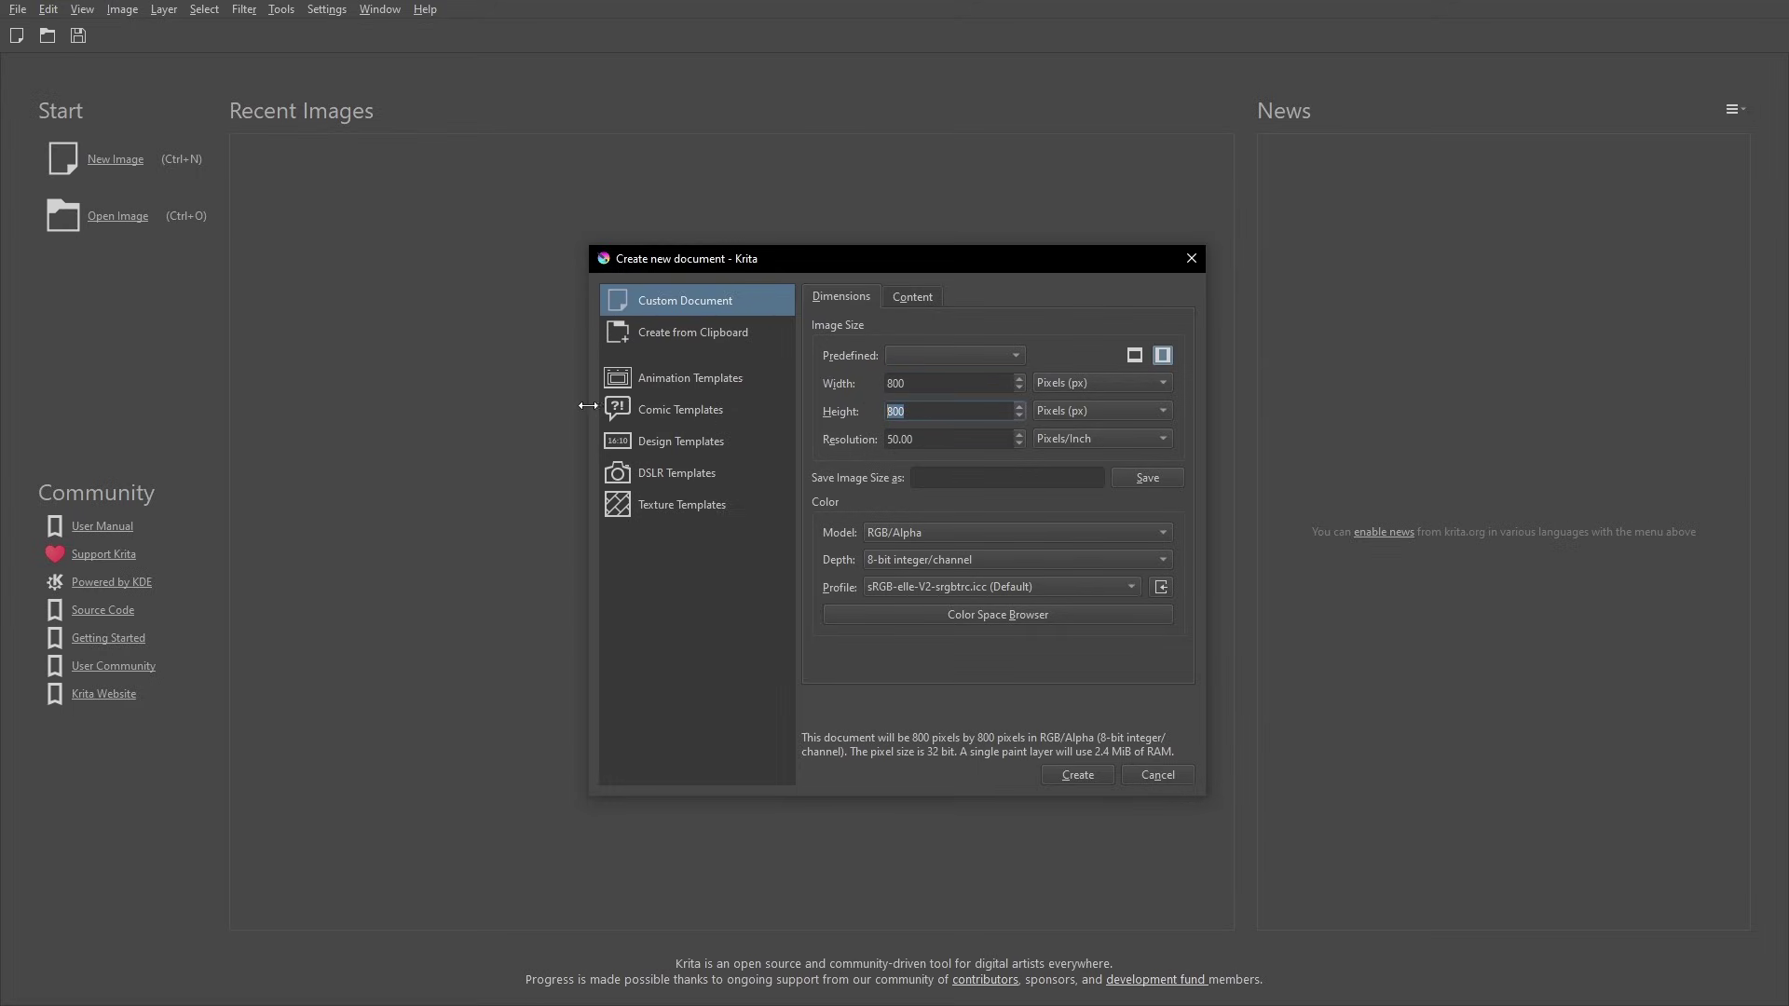
double_click(952, 382)
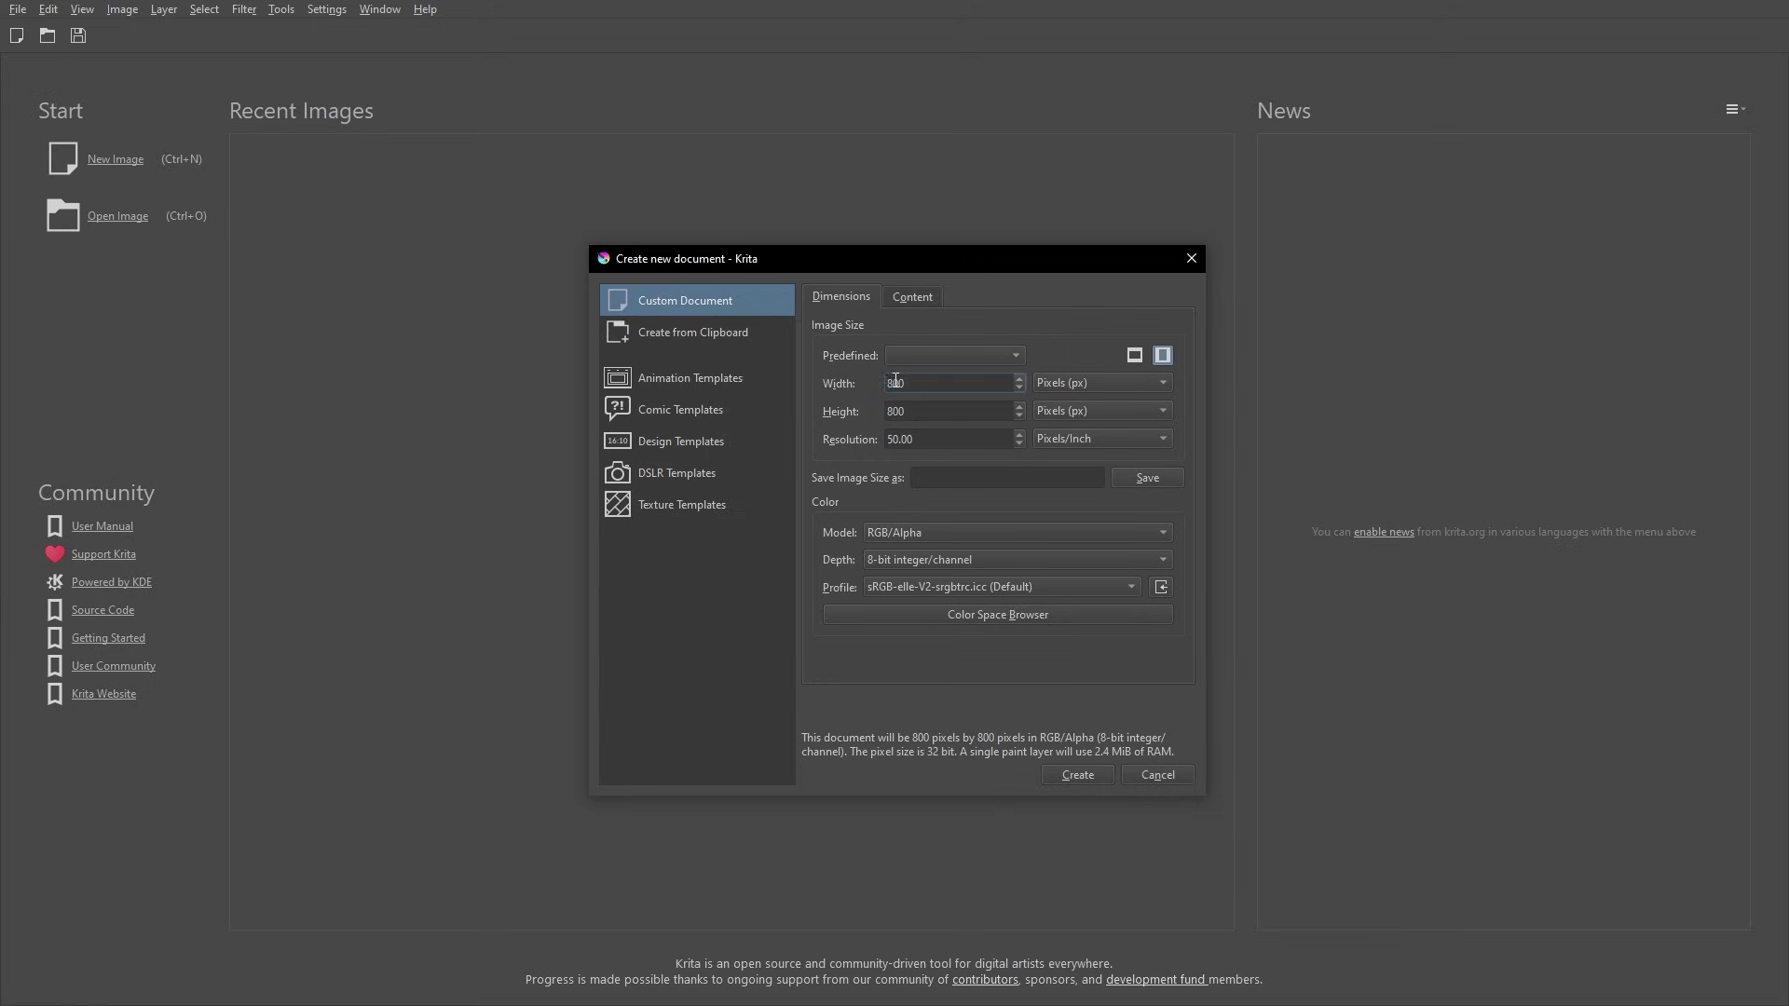
double_click(931, 412)
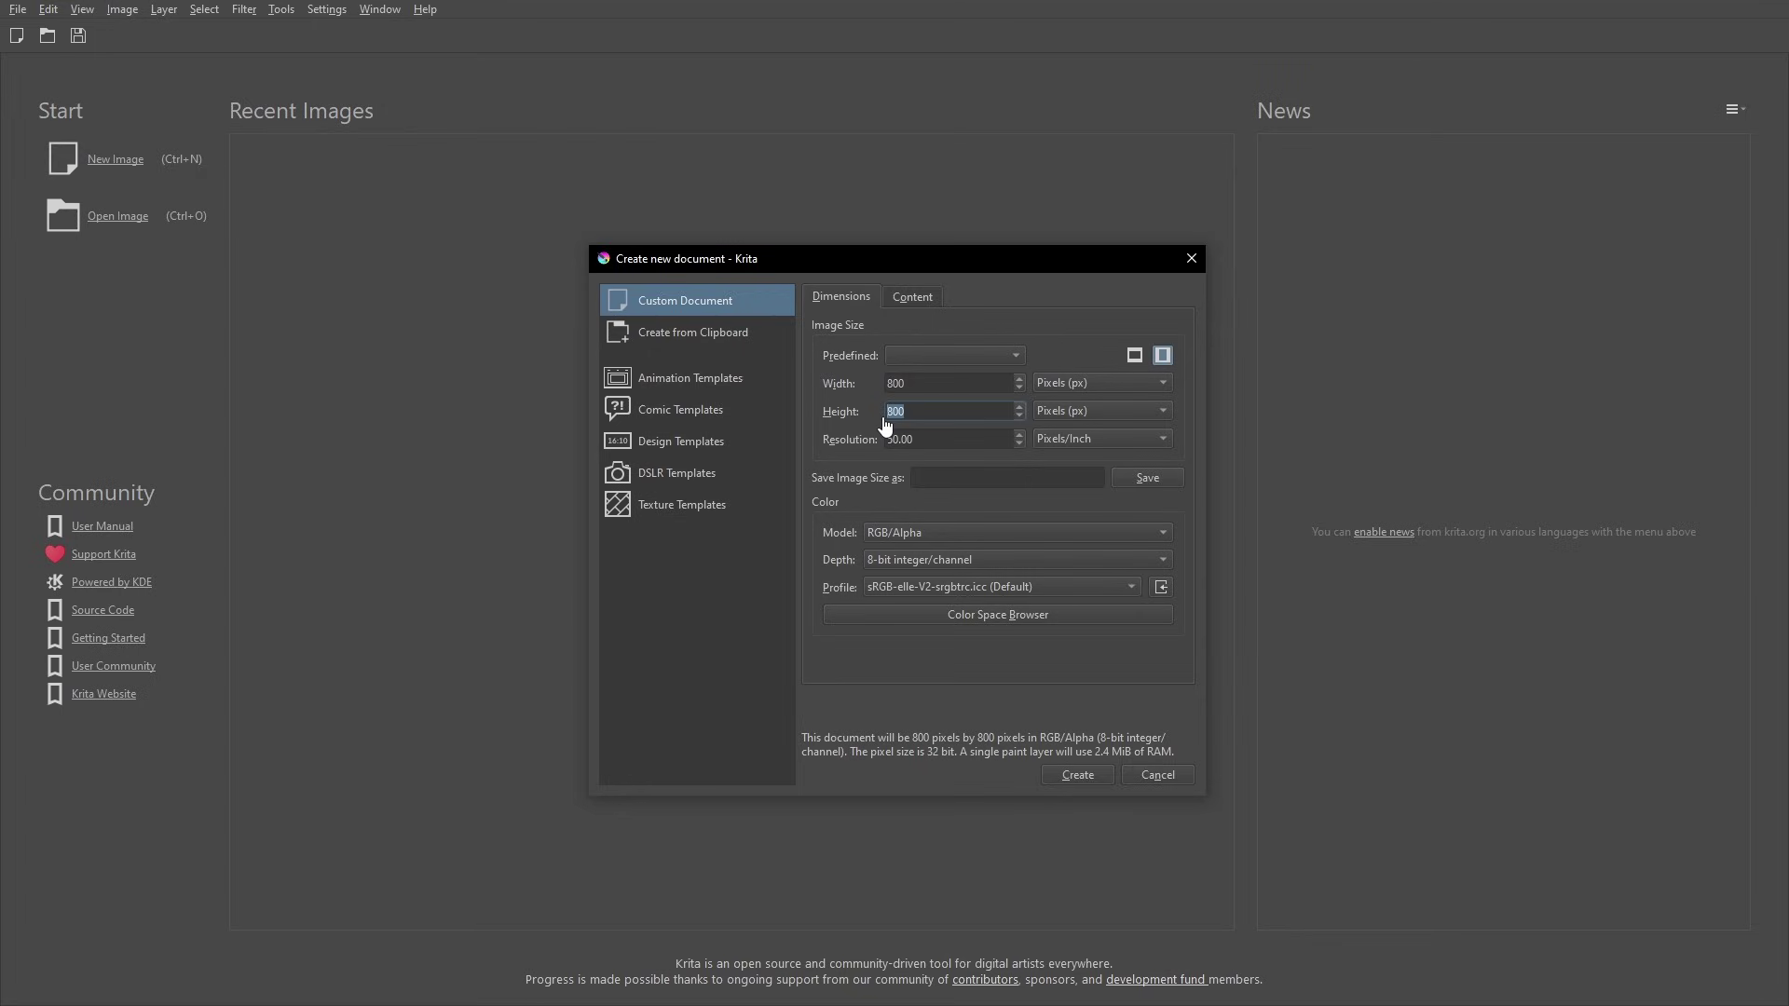
key(shift+Tab)
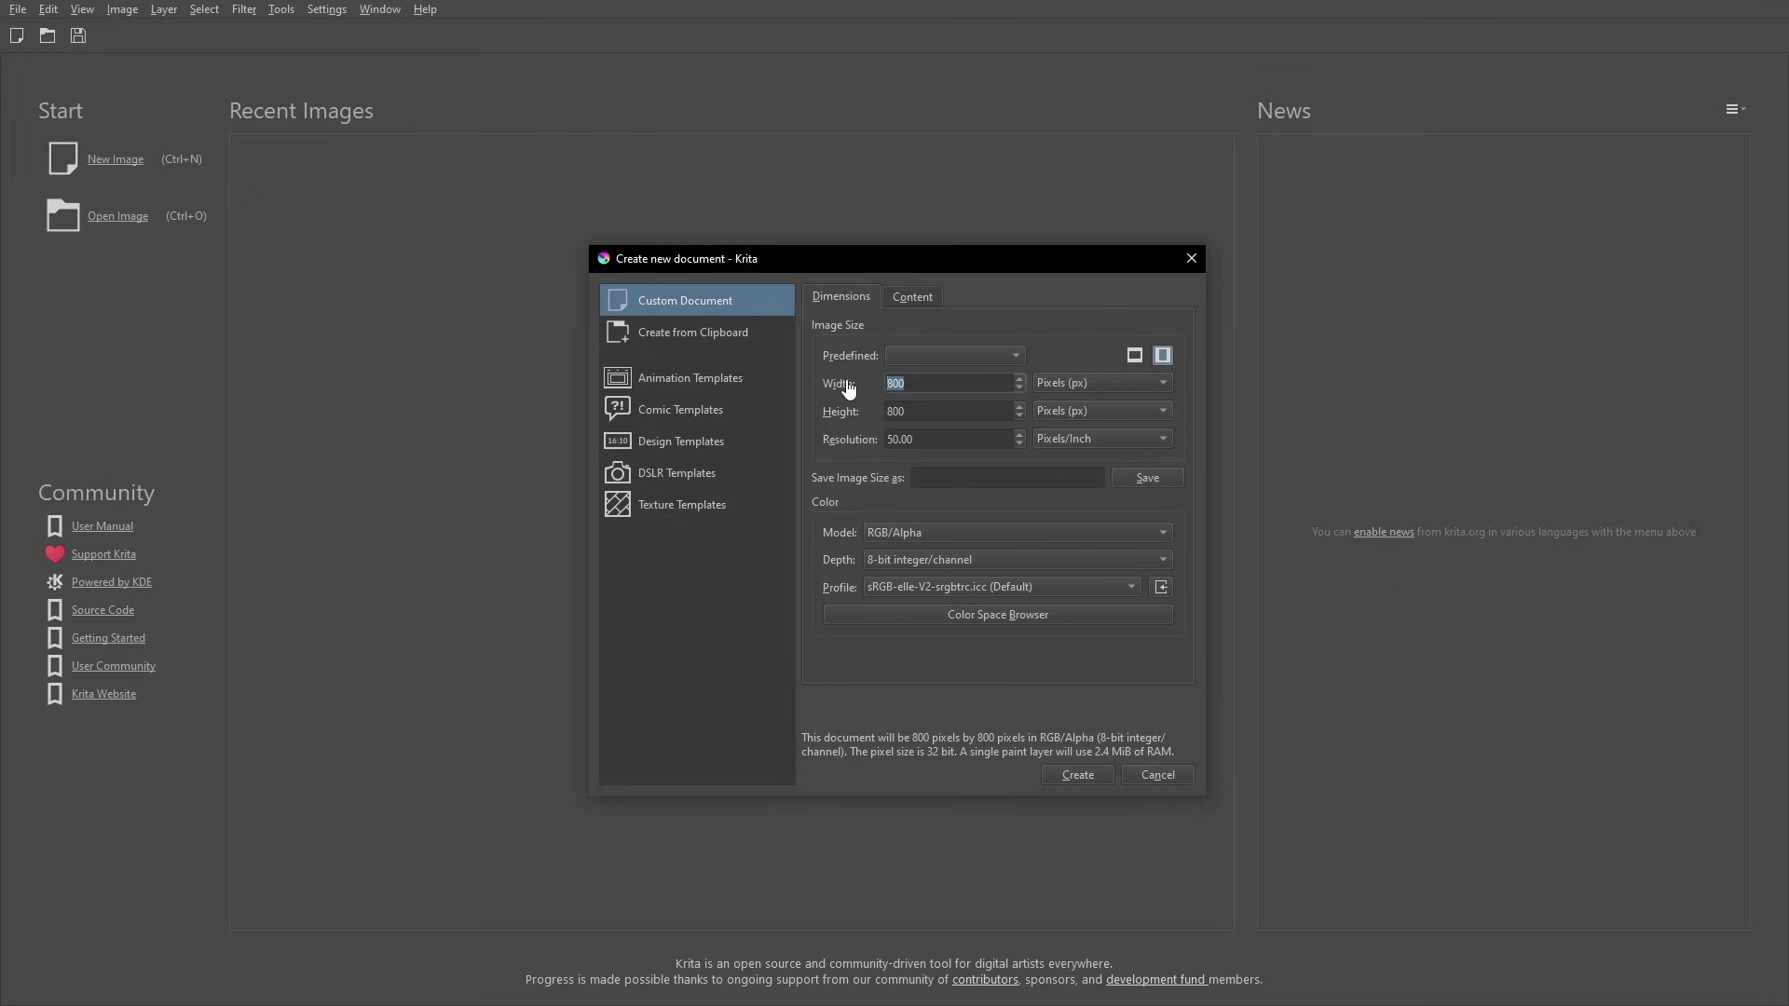
text(3000)
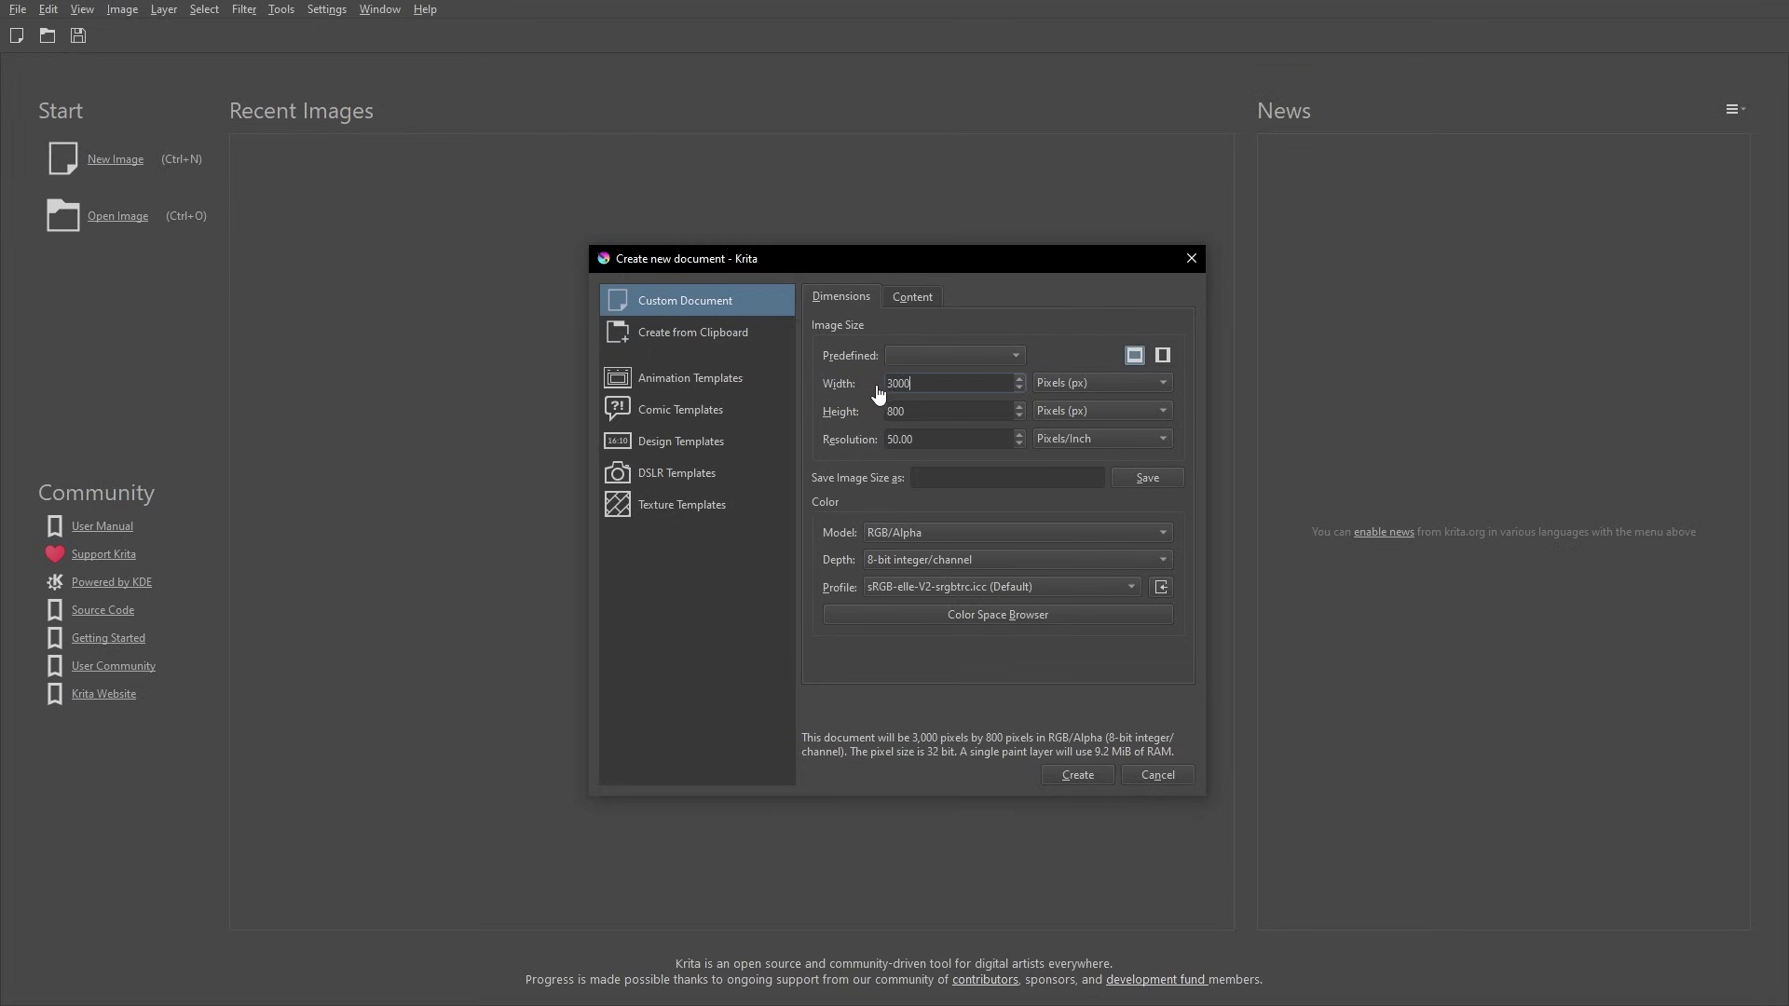
key(Tab)
text(3000)
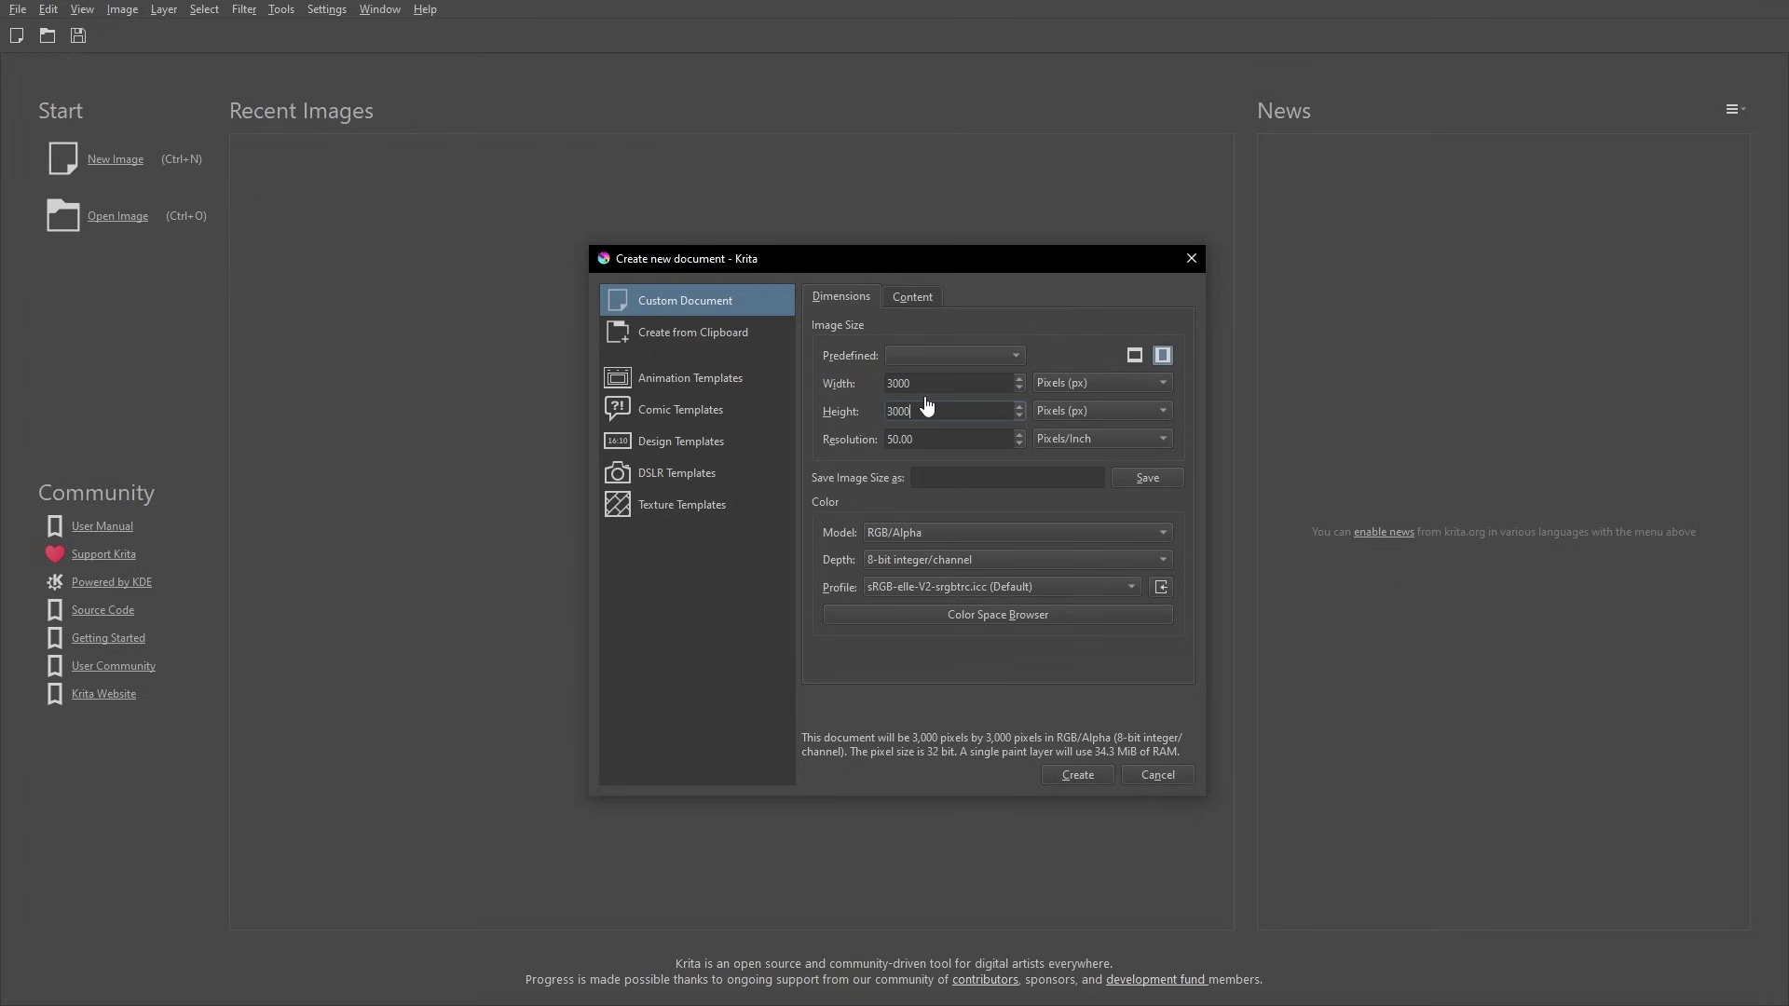
Go over the resolution value and its pixels-per-inch unit, and create the new document
key(shift+Tab)
click(951, 416)
key(Tab)
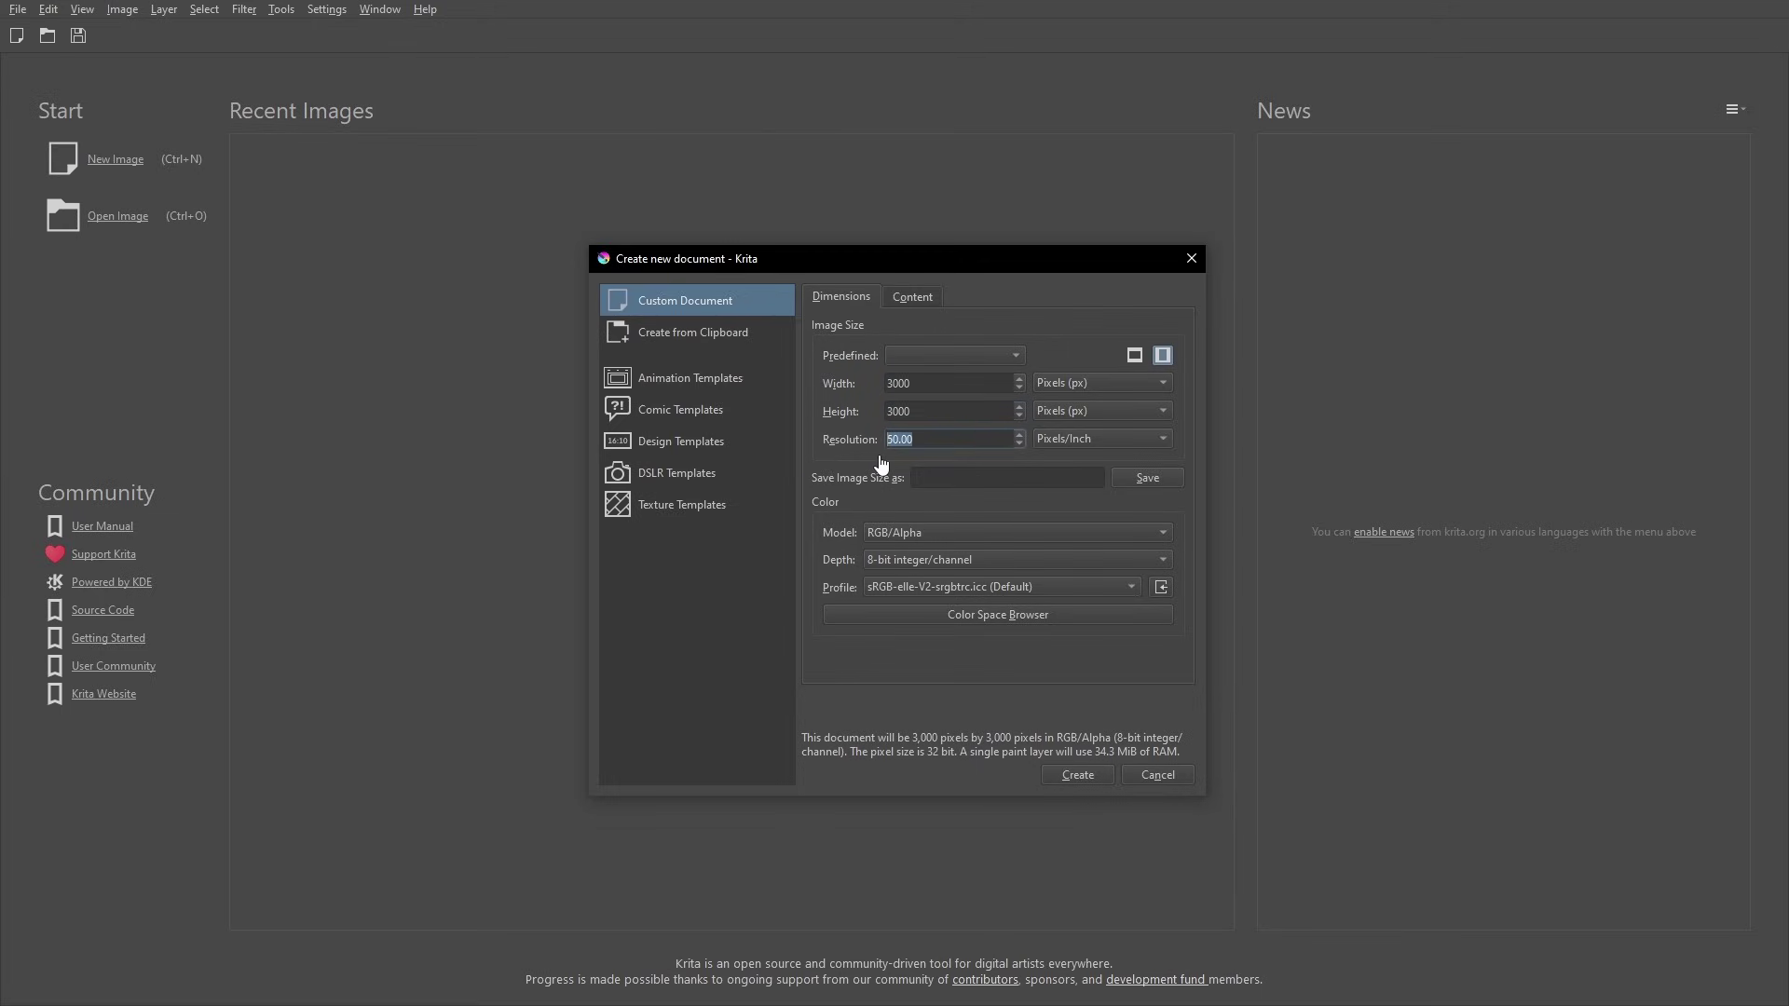
click(1071, 442)
click(1102, 449)
key(shift+Tab)
text(3)
key(ctrl+a)
click(1078, 778)
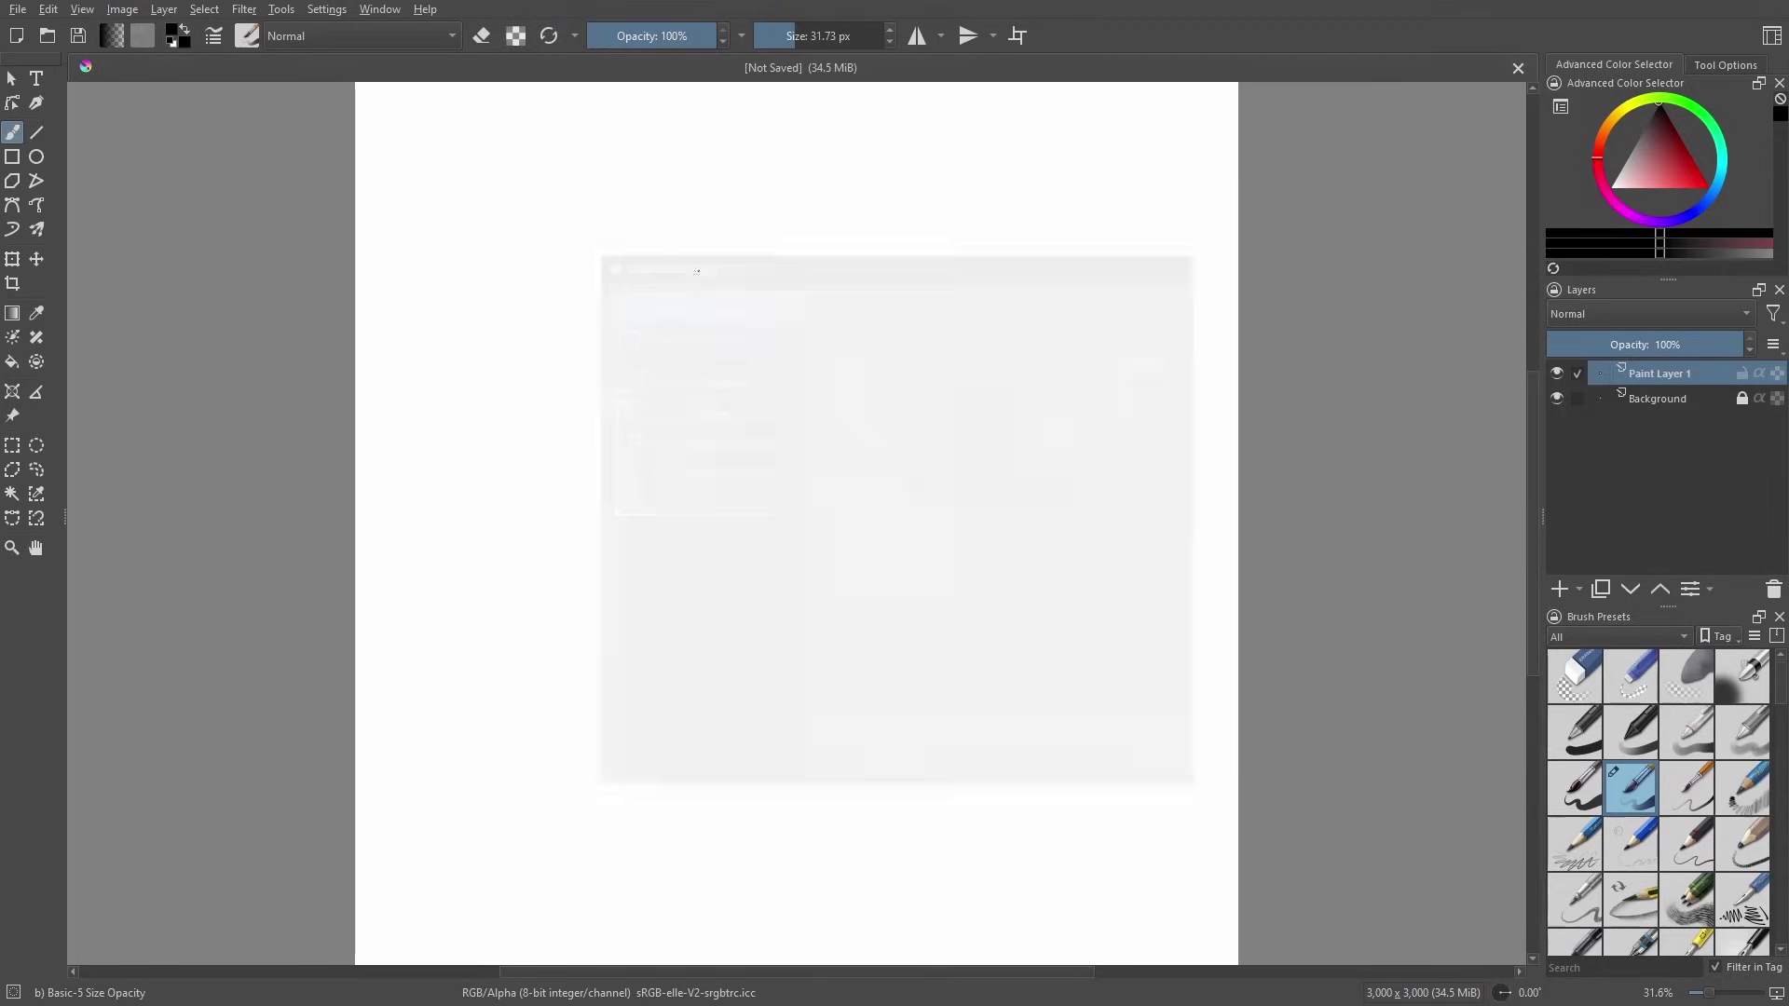
Try a large looping freehand brush stroke in the middle of the blank canvas, and undo it
scroll(795, 347, down, 1)
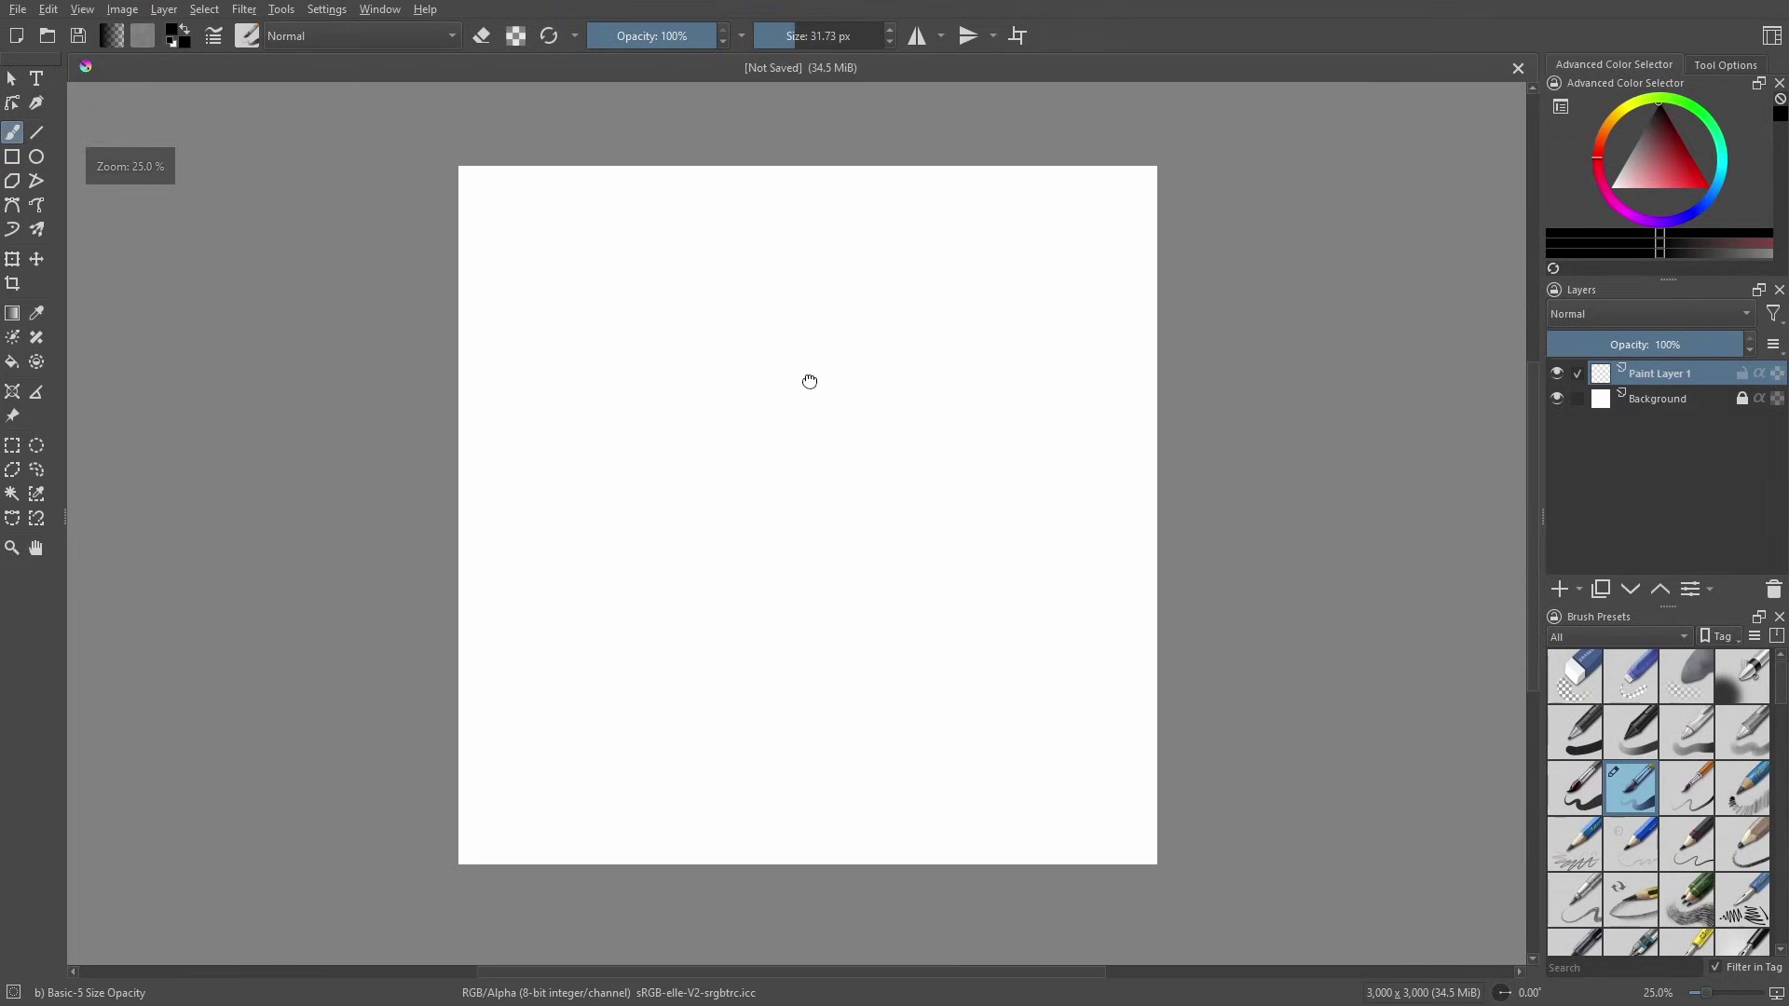
drag(809, 381, 819, 388)
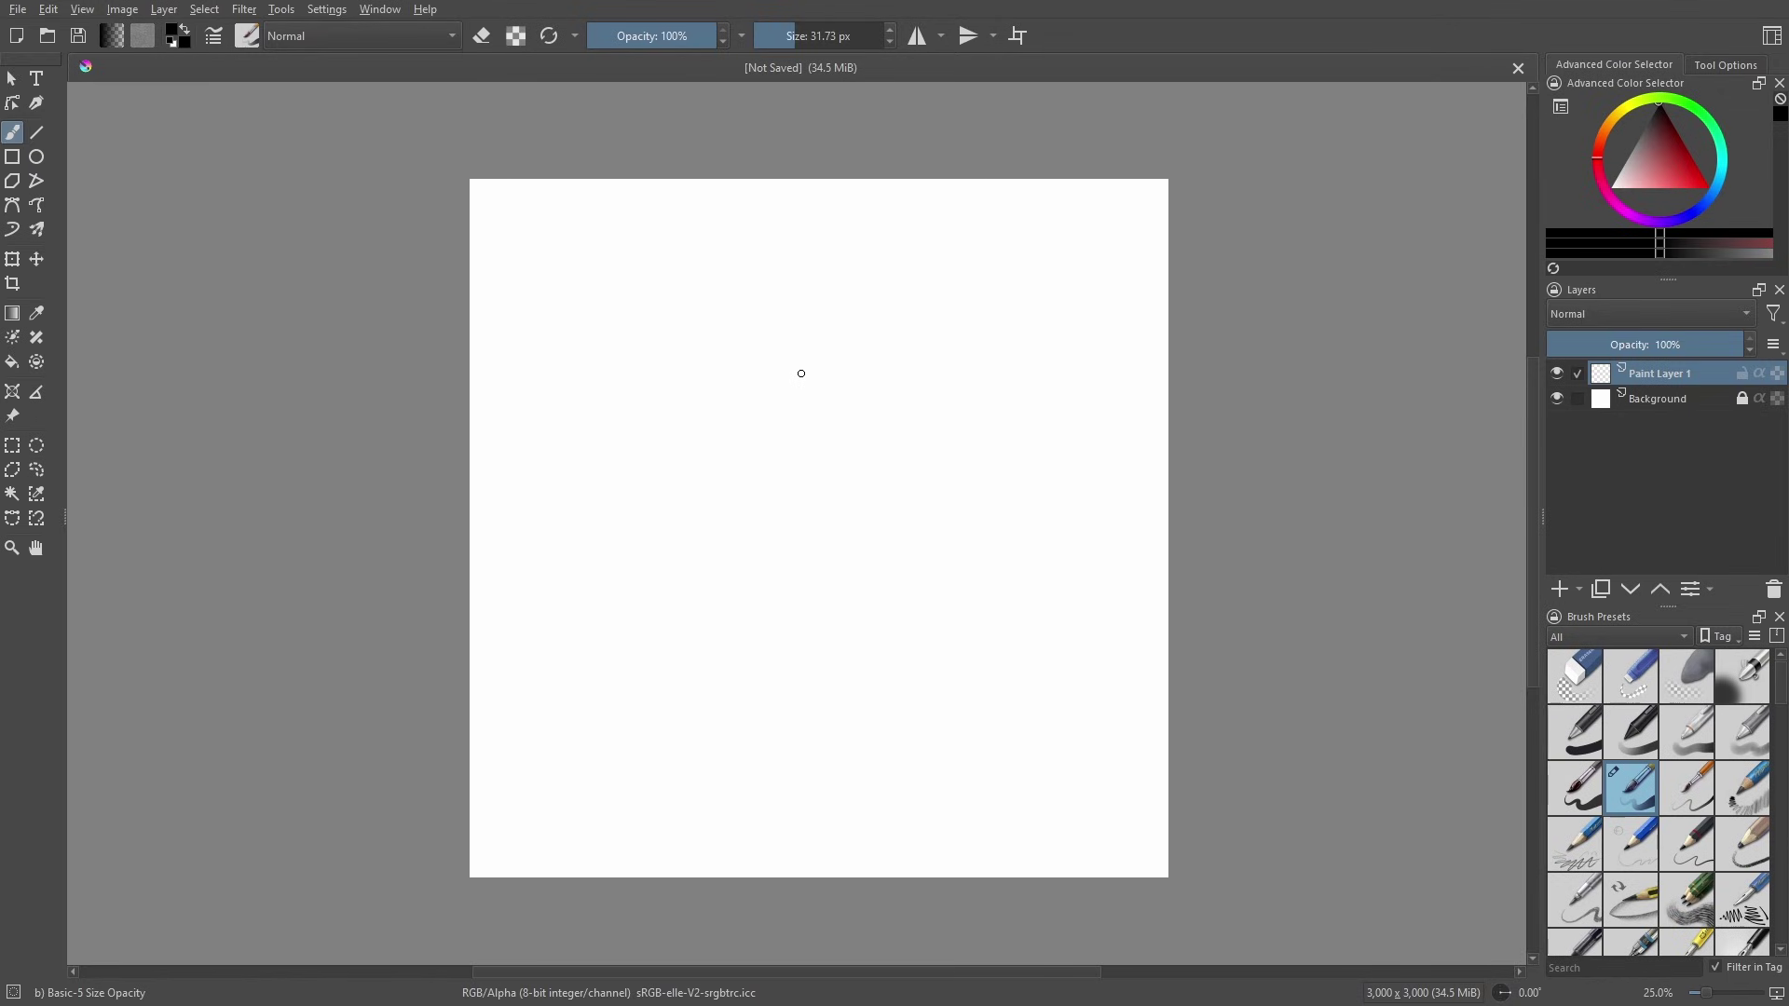
mouse_move(947, 272)
mouse_down()
mouse_move(903, 292)
mouse_move(878, 400)
mouse_move(905, 378)
mouse_up()
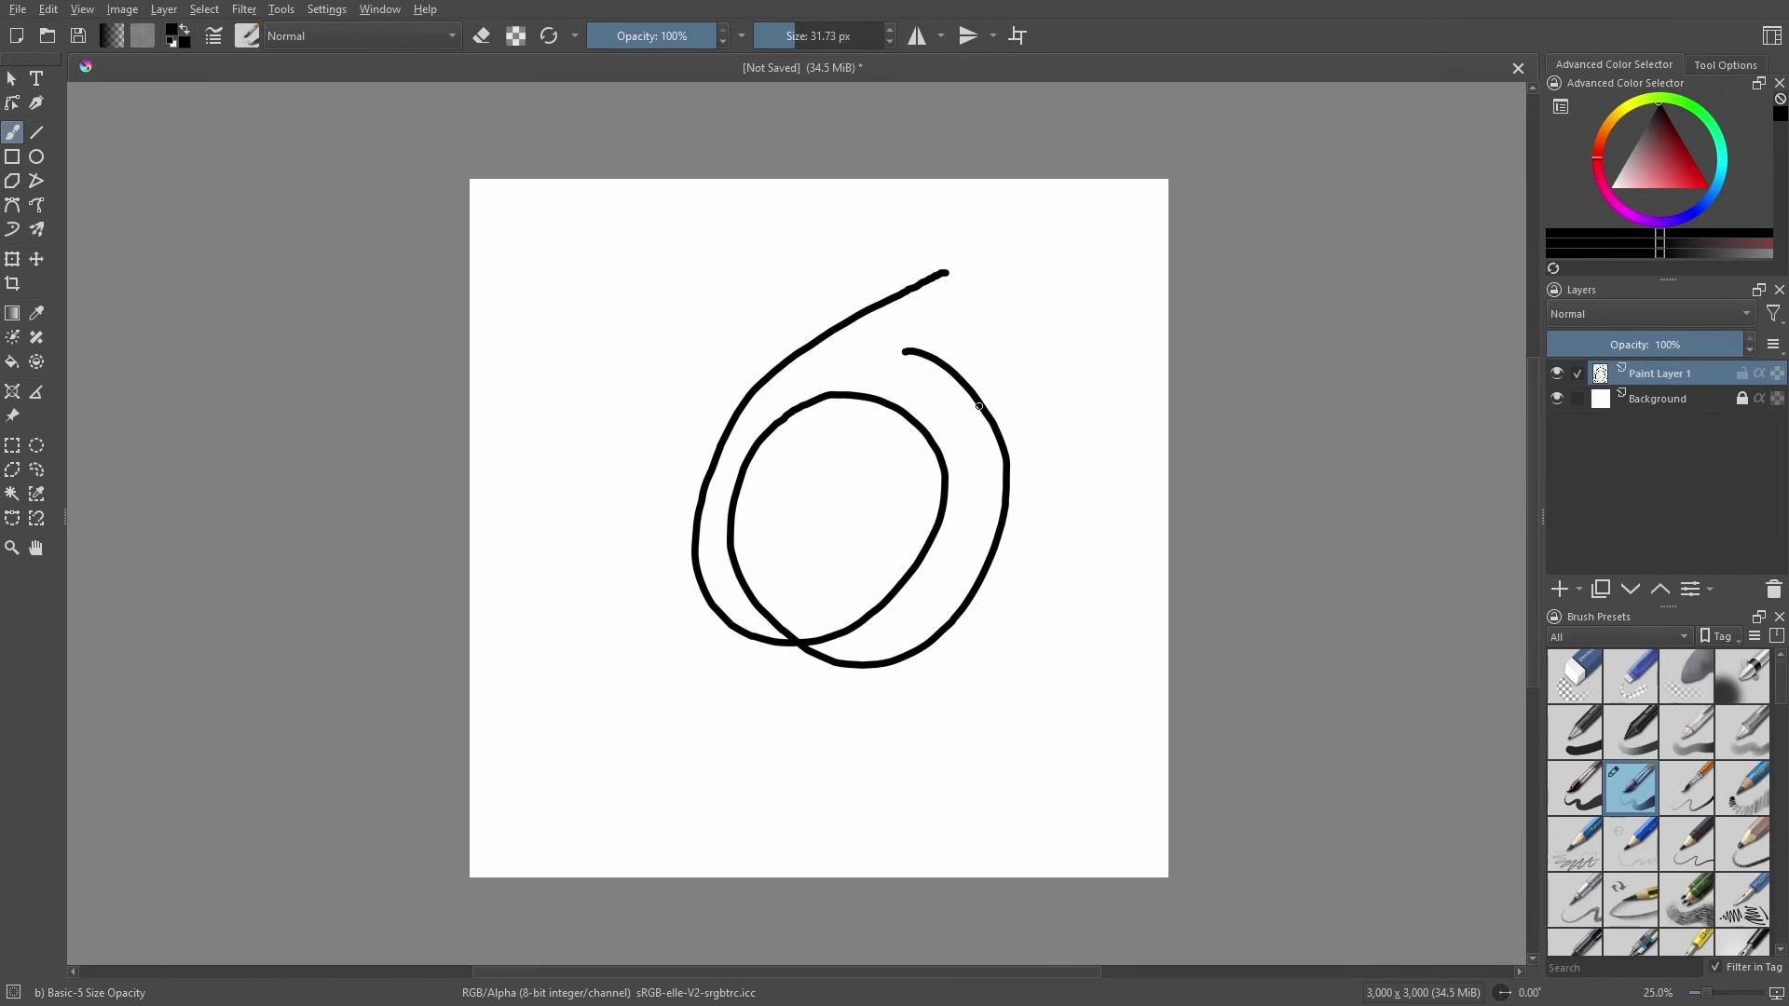
key(ctrl+z)
Draw a tilted egg-shaped face freehand in black, with dot eyes, a nose and a wide smile
mouse_move(974, 292)
mouse_down()
mouse_move(910, 316)
mouse_move(733, 445)
mouse_move(737, 603)
mouse_move(944, 586)
mouse_move(1027, 436)
mouse_move(1016, 330)
mouse_move(975, 291)
mouse_up()
mouse_move(779, 491)
mouse_down()
mouse_move(794, 545)
mouse_move(924, 496)
mouse_move(795, 480)
mouse_move(852, 489)
mouse_up()
Examine the pixel edges of the face's outline at high magnification and compare them with the whole drawing
scroll(890, 465, up, 9)
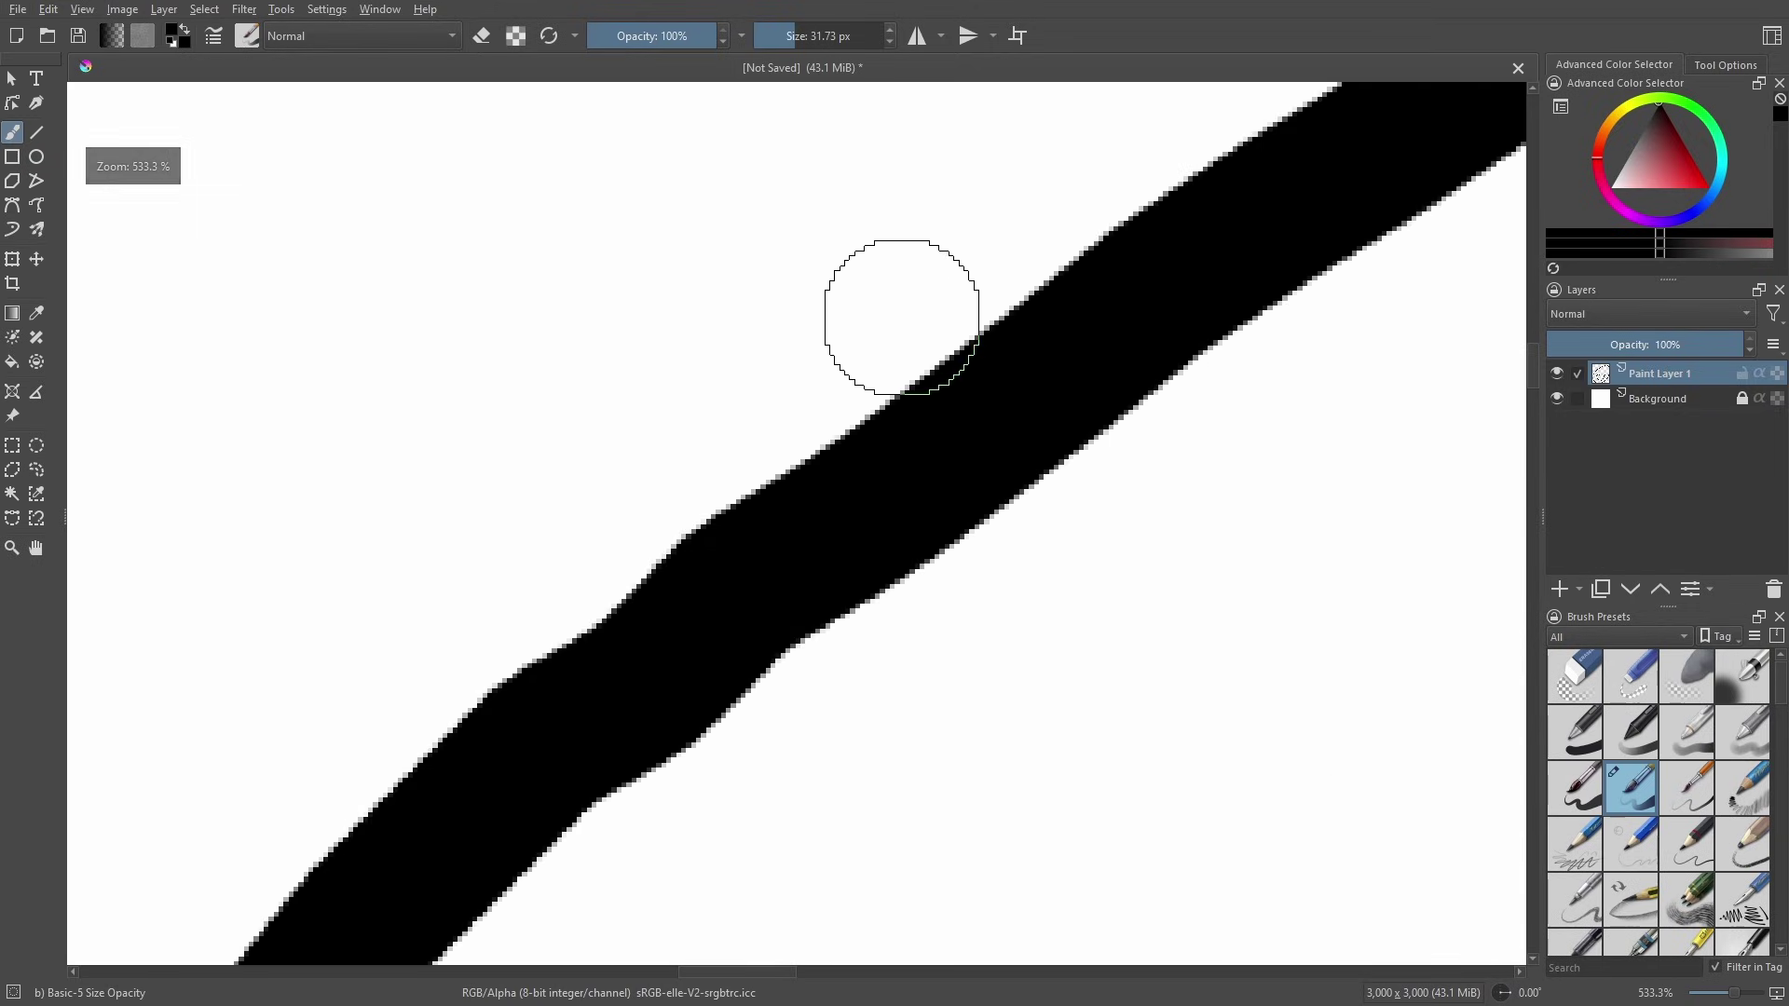
scroll(809, 328, up, 3)
scroll(984, 477, down, 10)
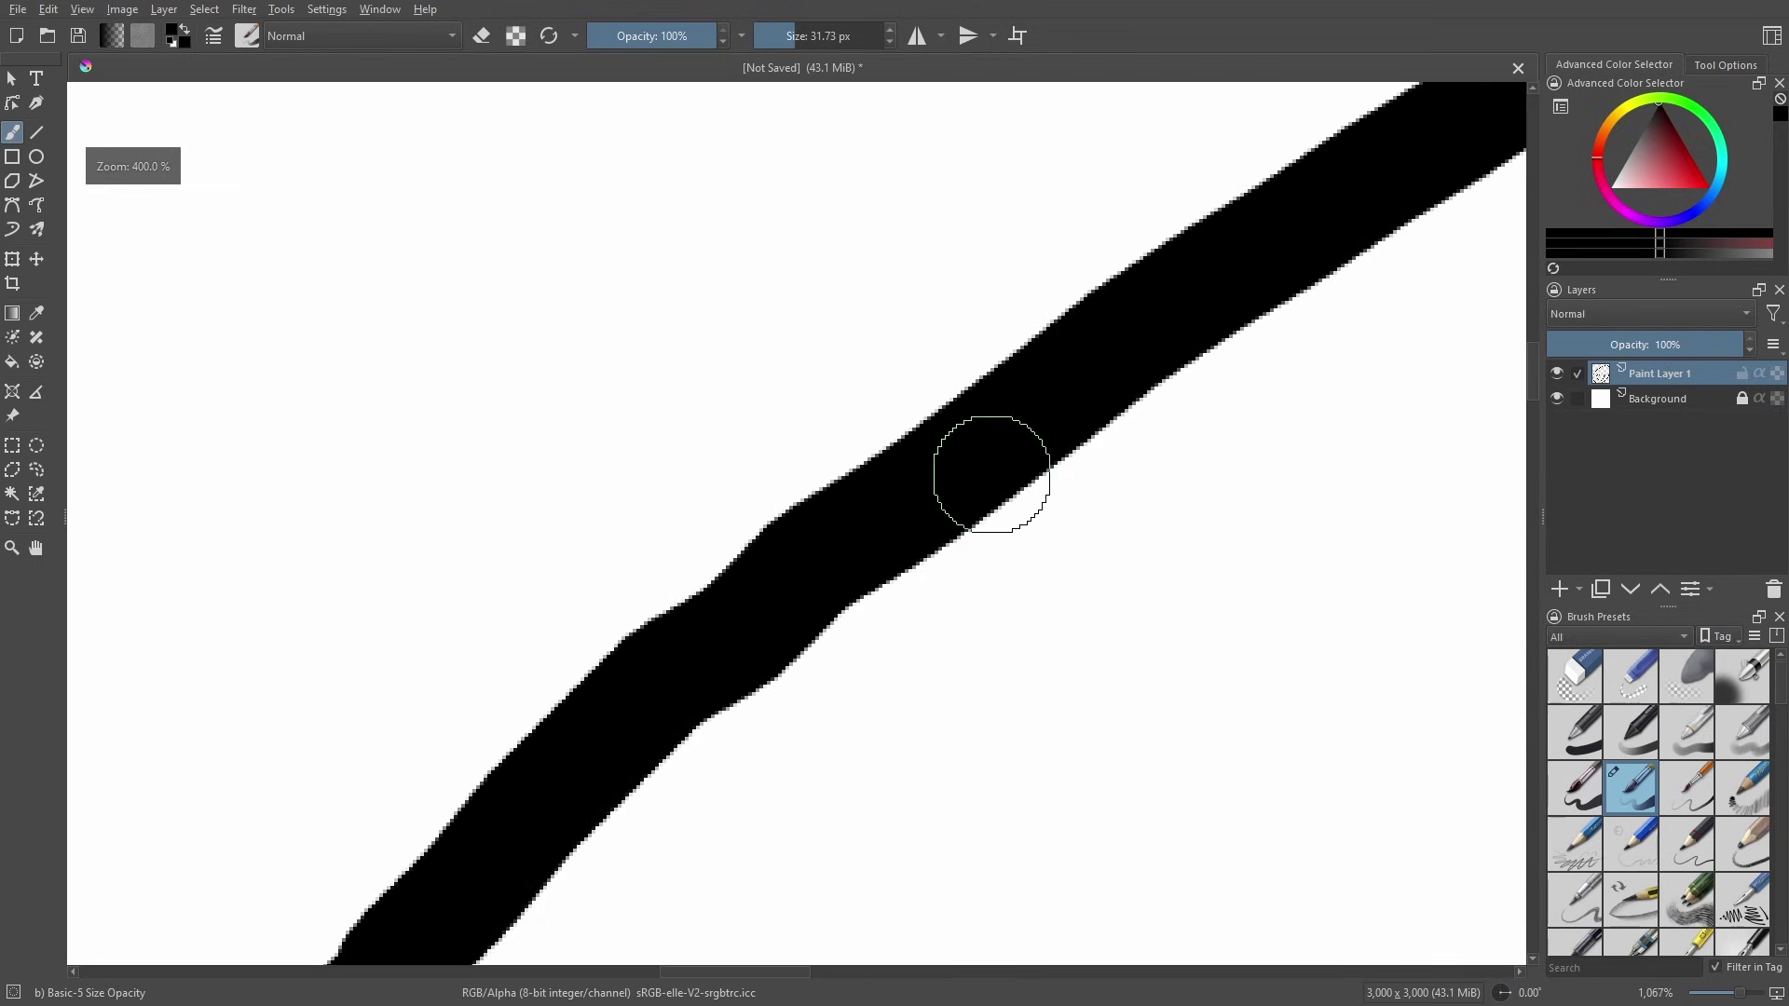
scroll(882, 428, down, 1)
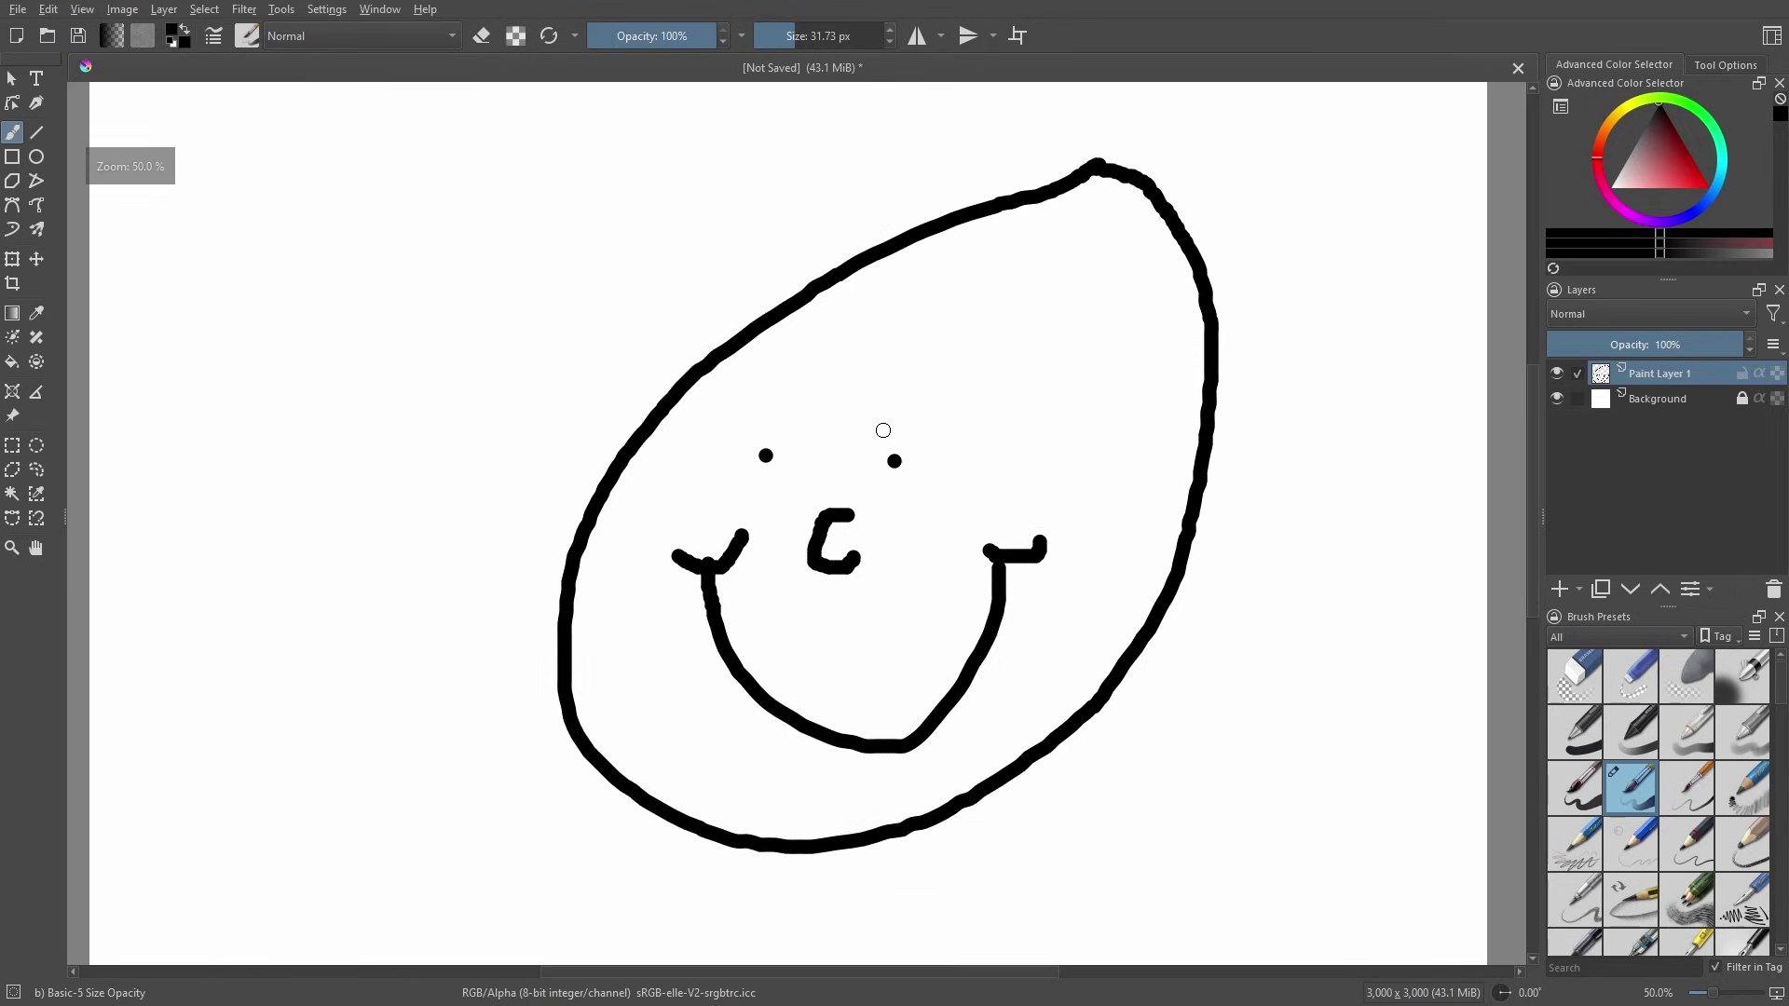
scroll(910, 491, up, 2)
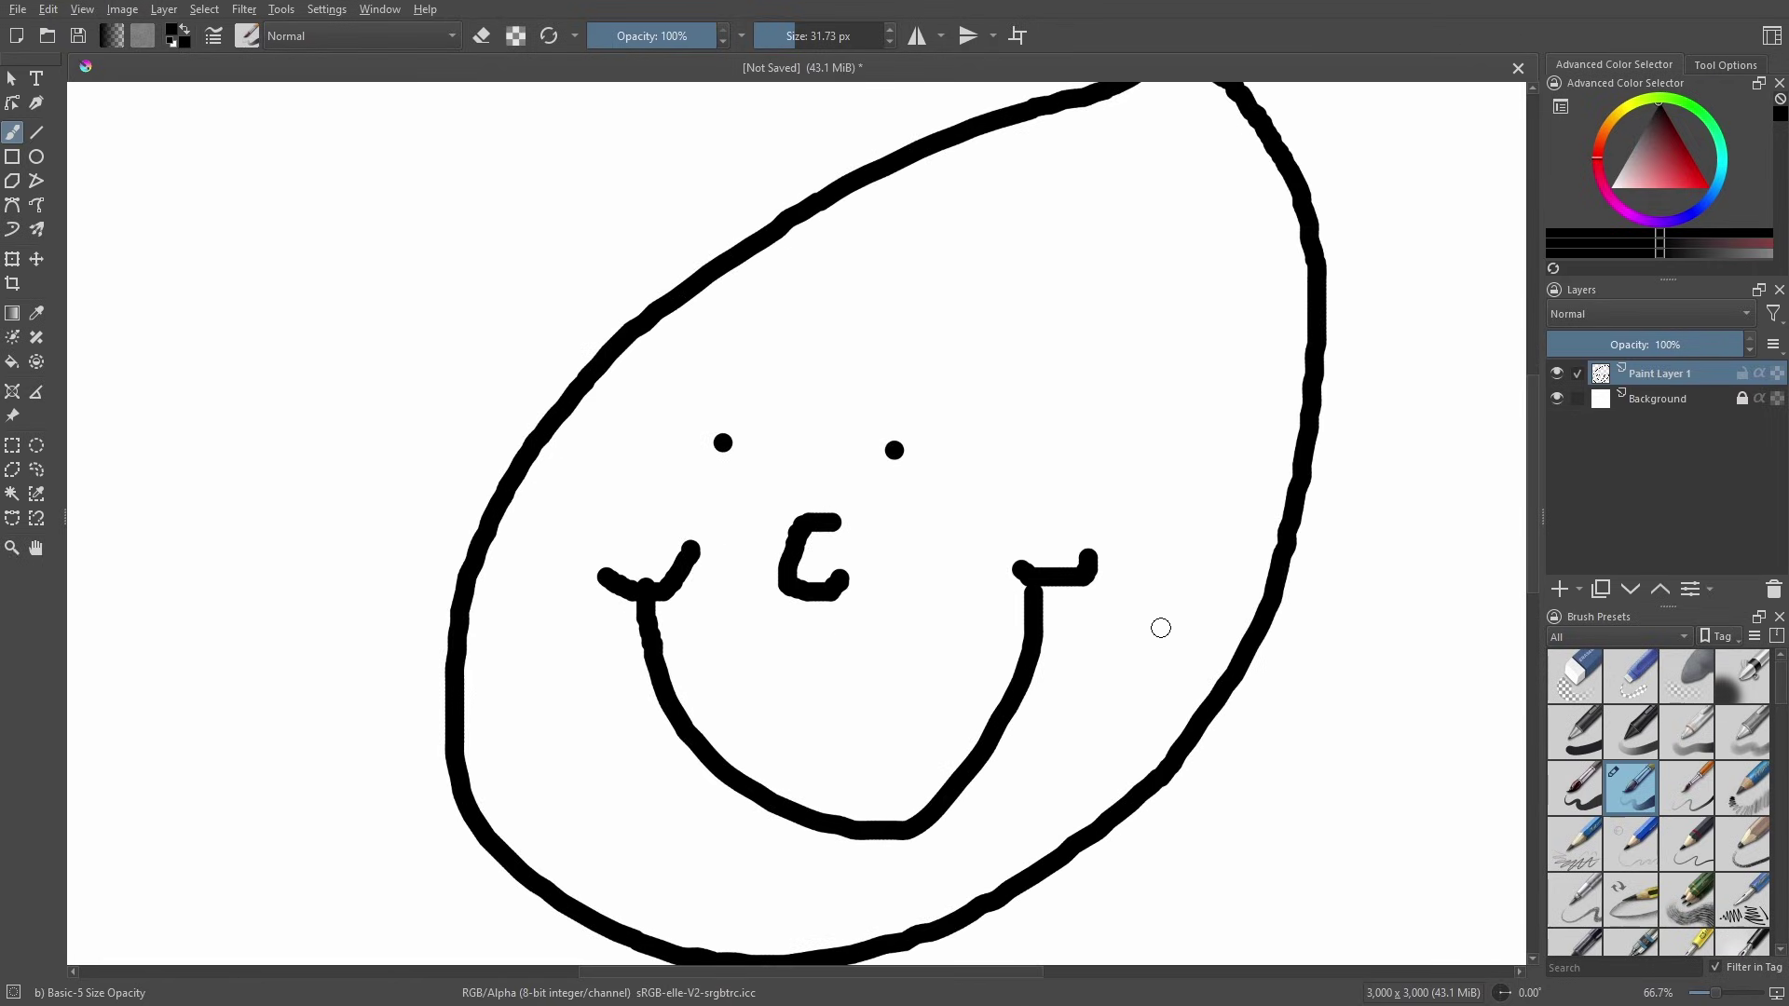
scroll(675, 336, up, 6)
scroll(637, 255, up, 1)
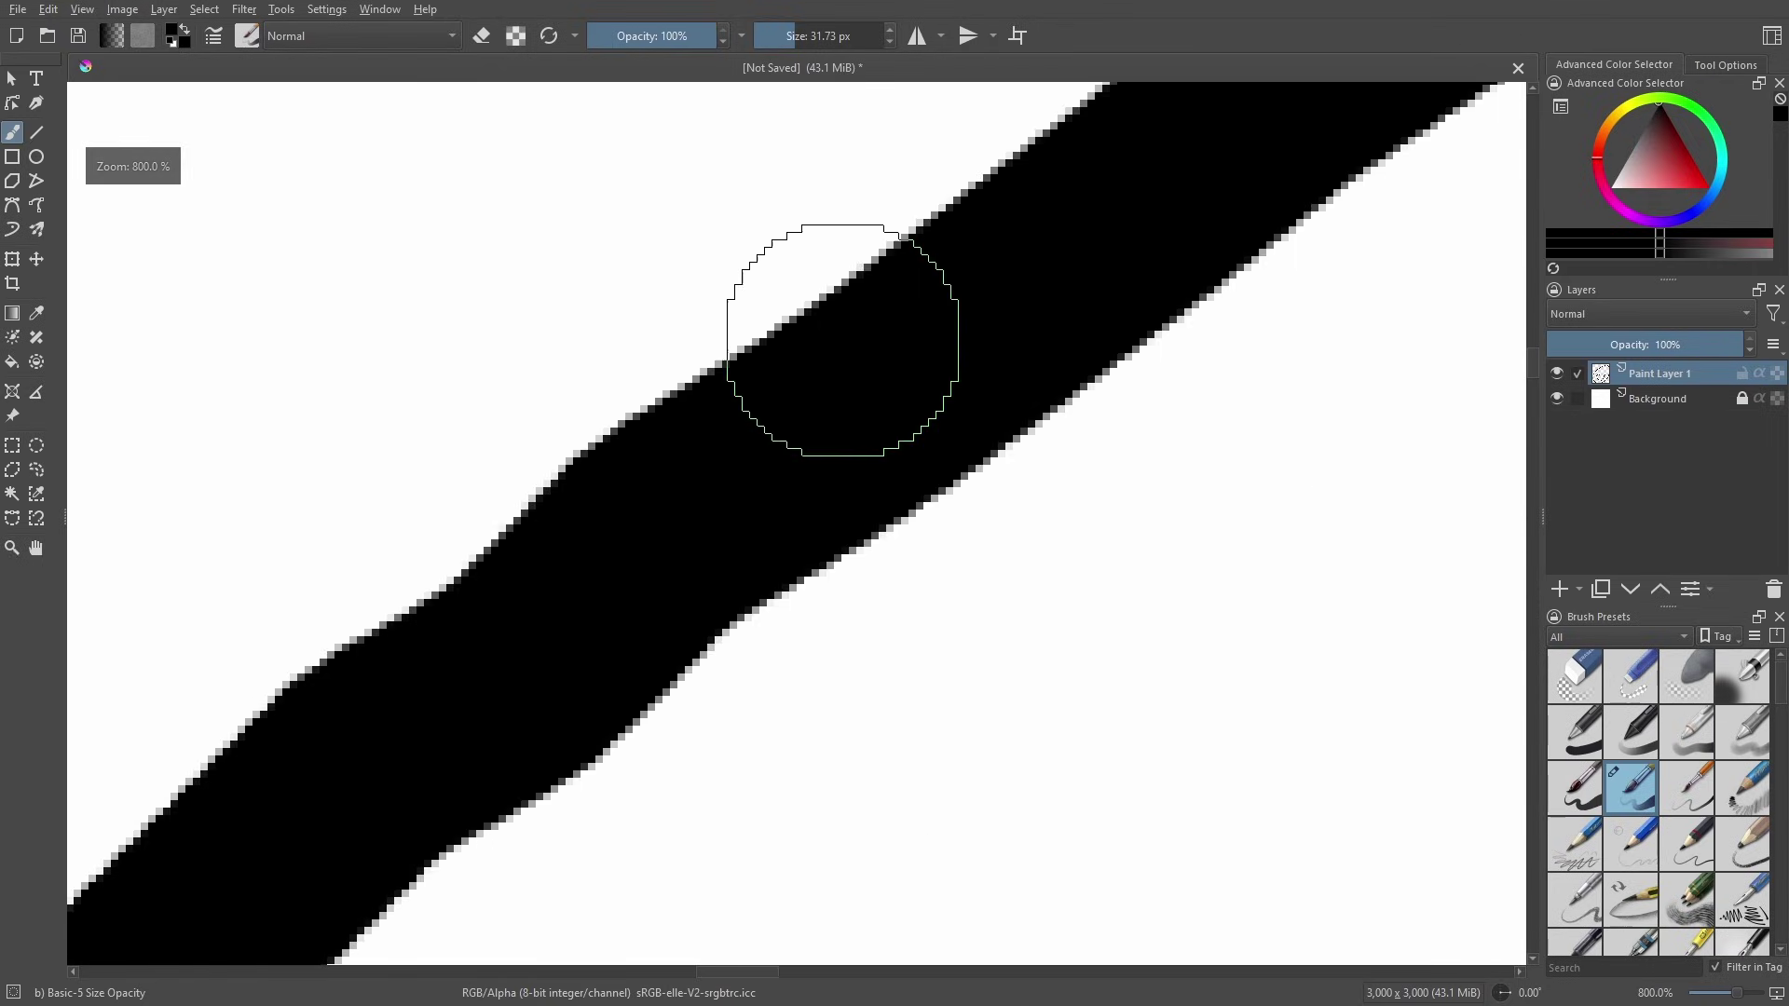
scroll(858, 399, up, 2)
scroll(1025, 428, down, 2)
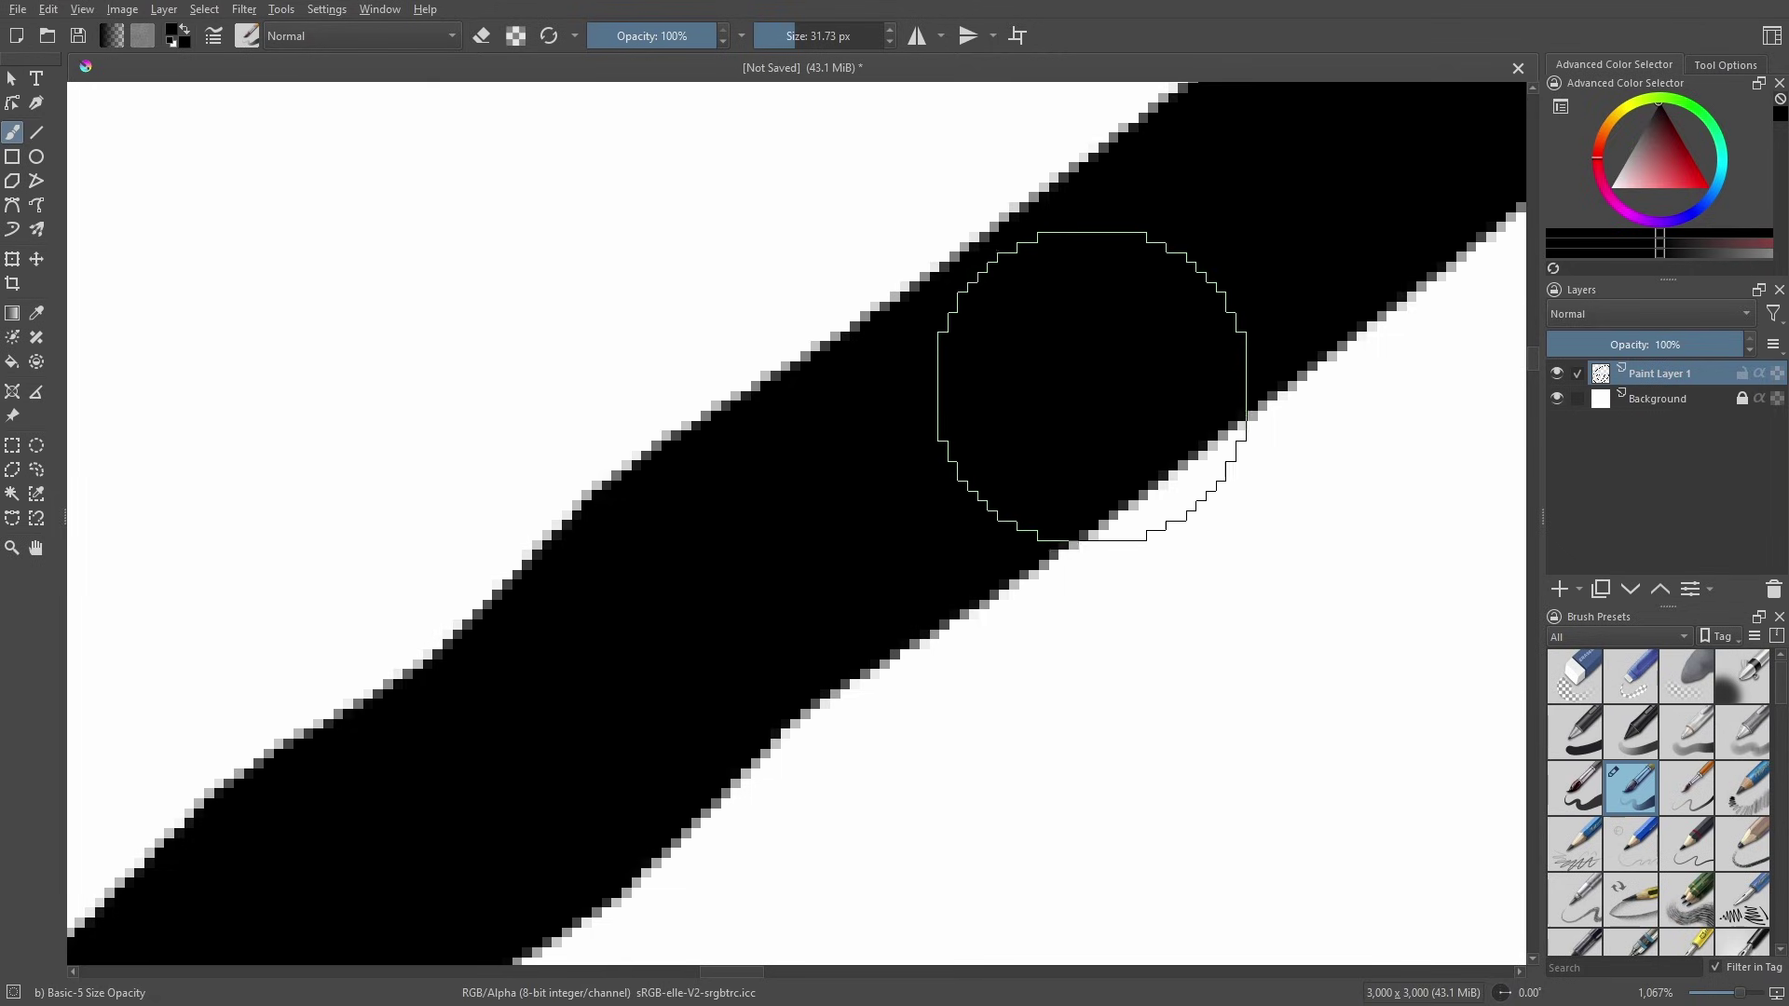
scroll(1024, 411, up, 6)
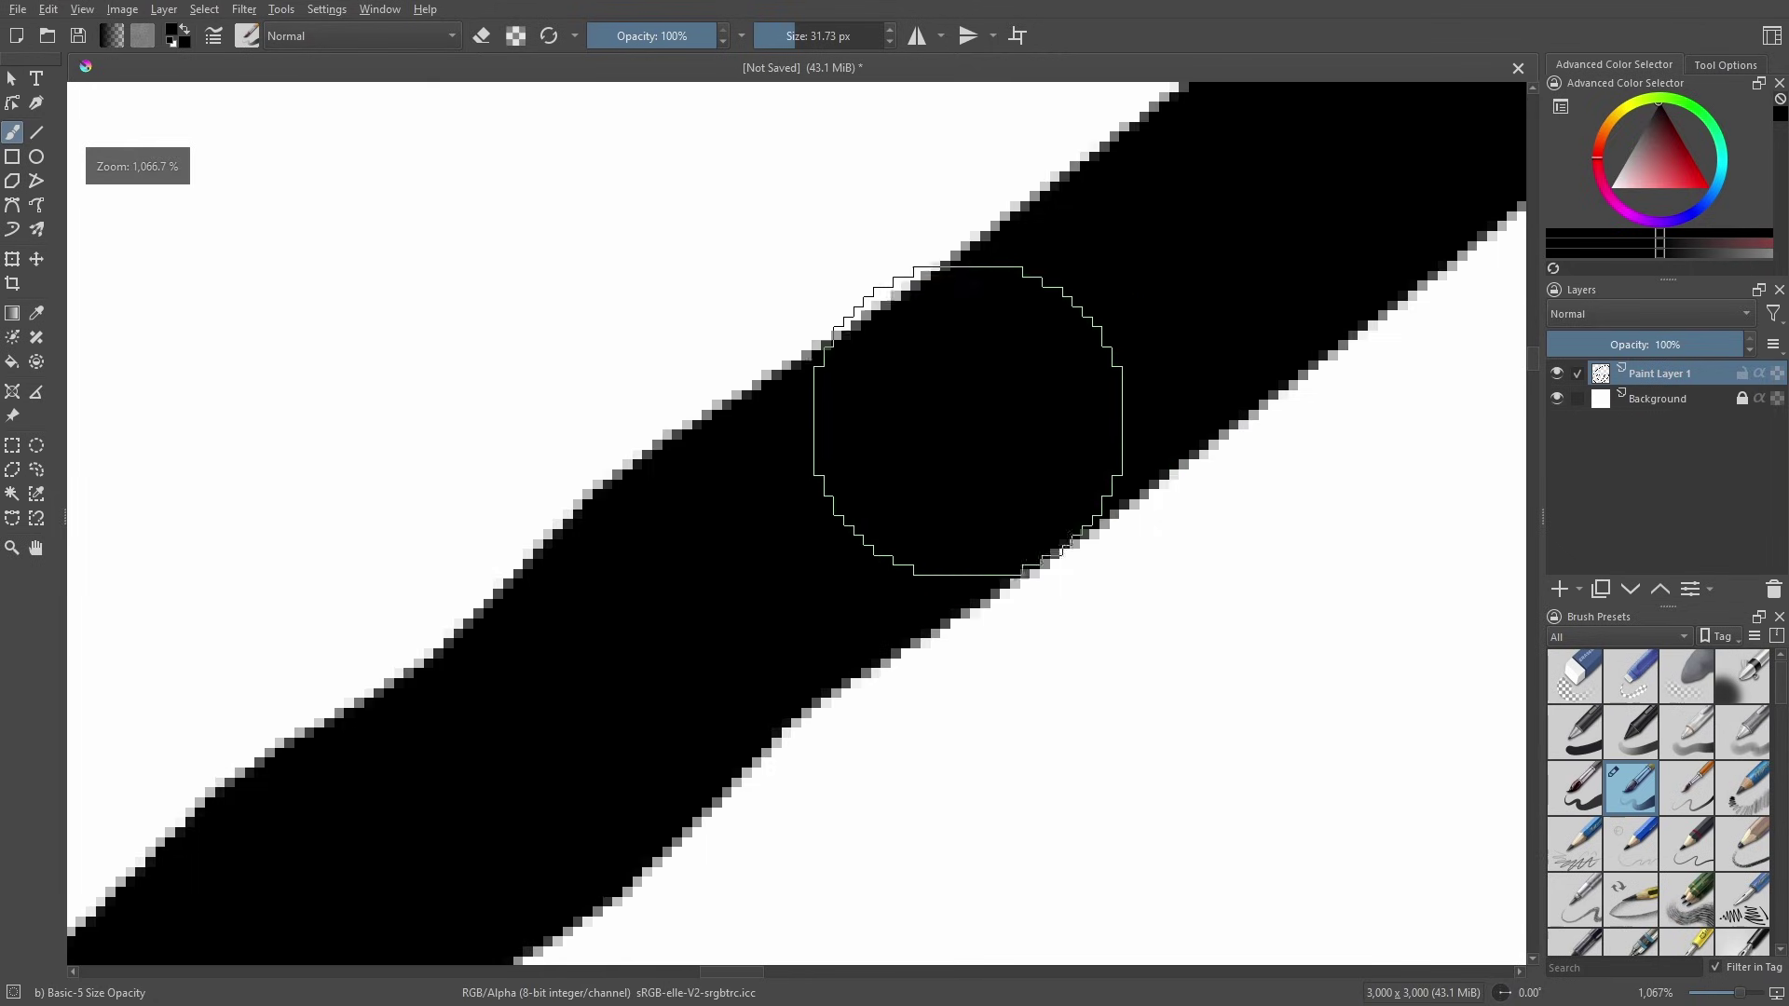
scroll(979, 373, down, 6)
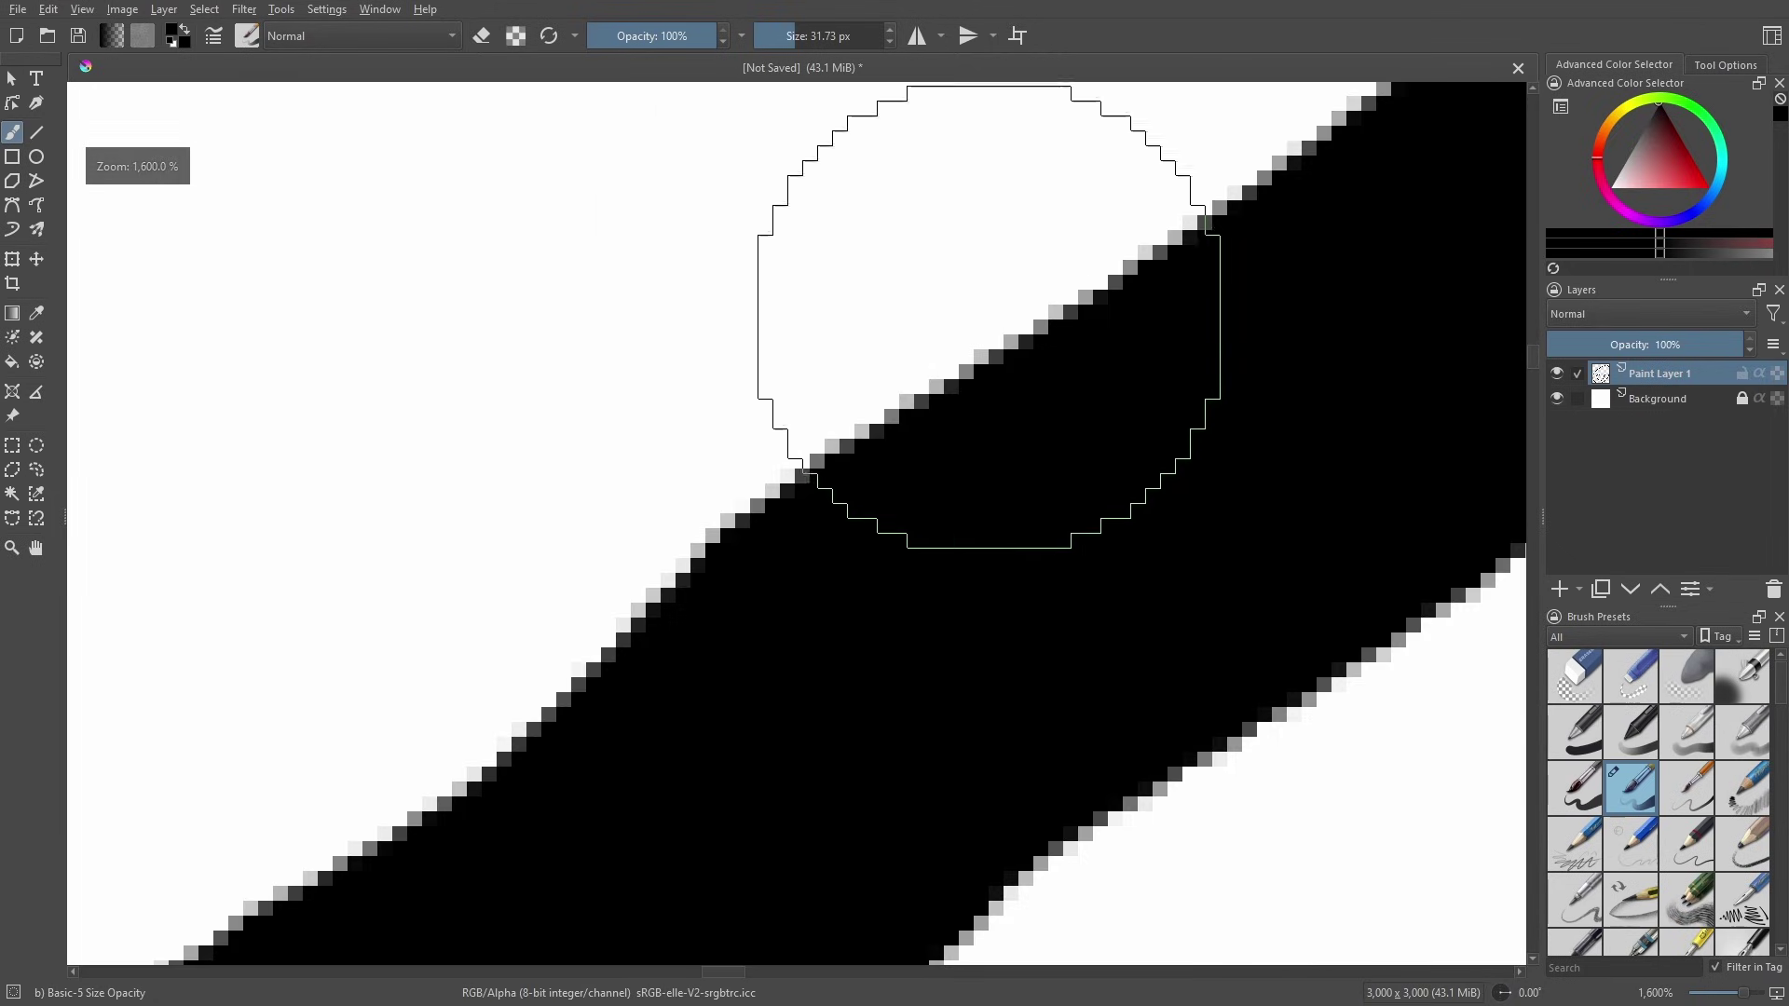
scroll(1178, 372, down, 2)
scroll(1169, 412, up, 1)
scroll(1170, 412, up, 1)
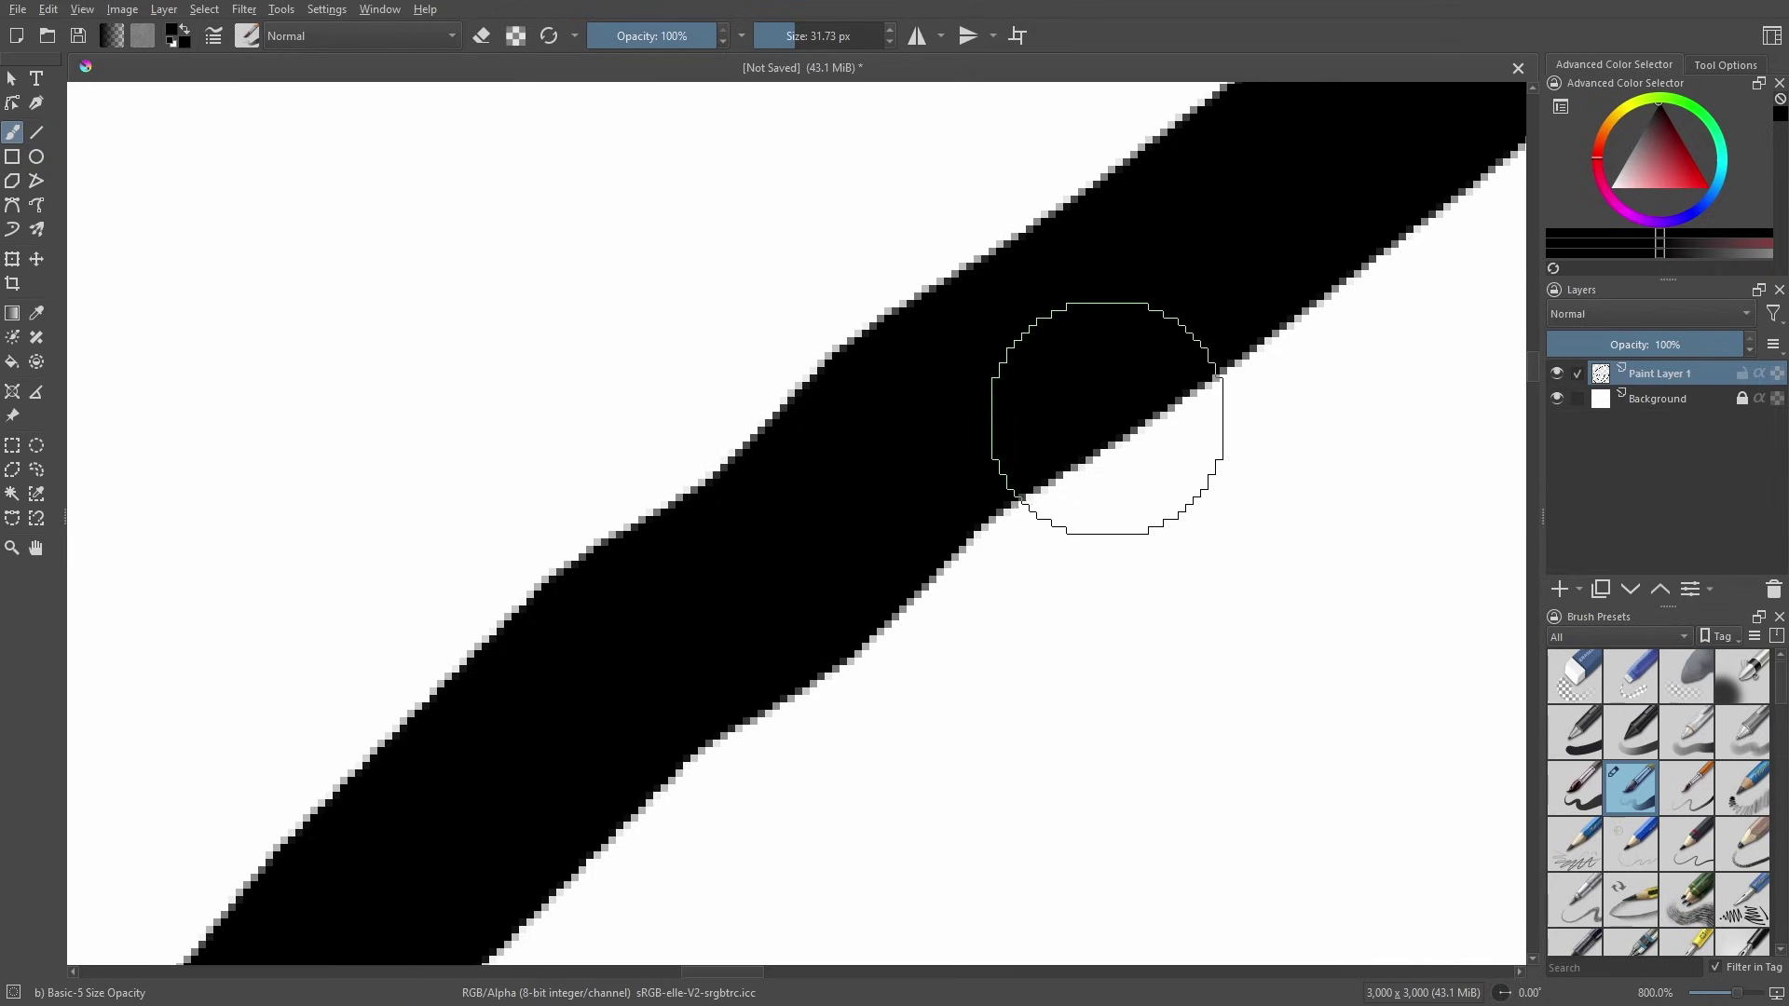
Draw a row of three small U-shaped curls with the black brush above the eyes of the face
scroll(654, 290, down, 1)
mouse_move(1109, 313)
mouse_down()
mouse_move(1058, 347)
mouse_move(918, 739)
mouse_move(1170, 559)
mouse_up()
drag(1128, 475, 637, 389)
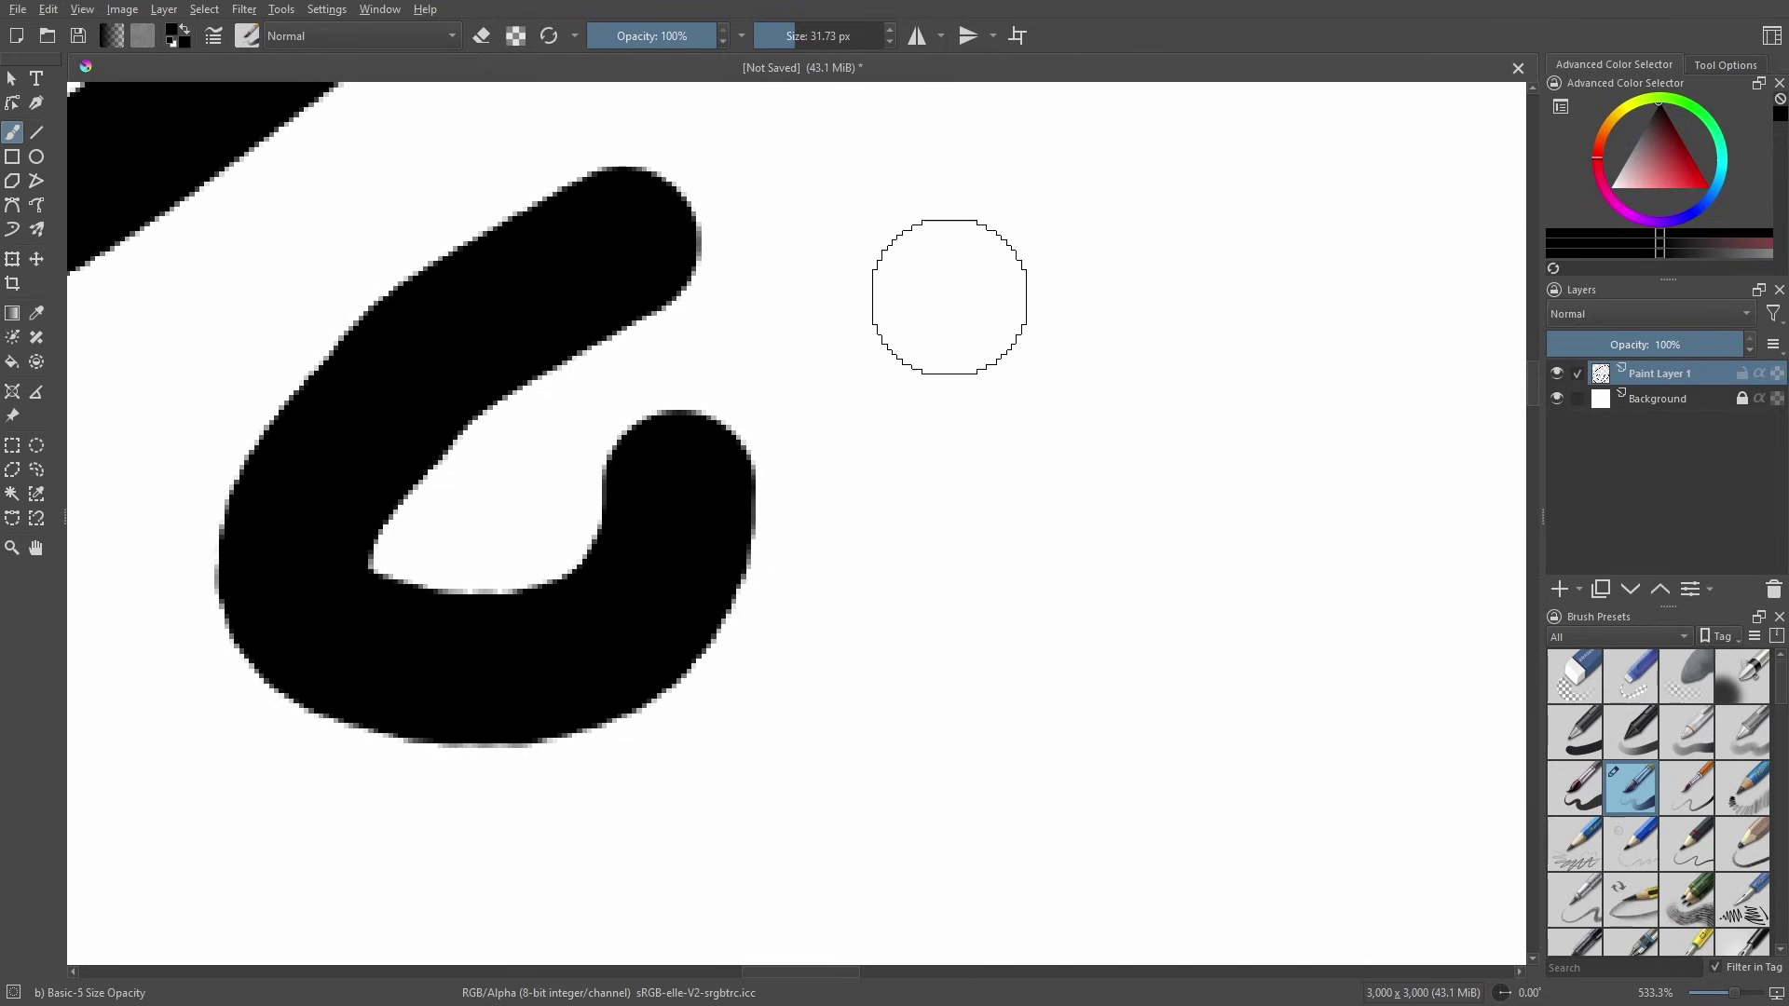
mouse_move(942, 300)
mouse_down()
mouse_move(921, 589)
mouse_move(1106, 646)
mouse_move(1254, 478)
mouse_move(1242, 344)
mouse_up()
drag(1188, 390, 727, 475)
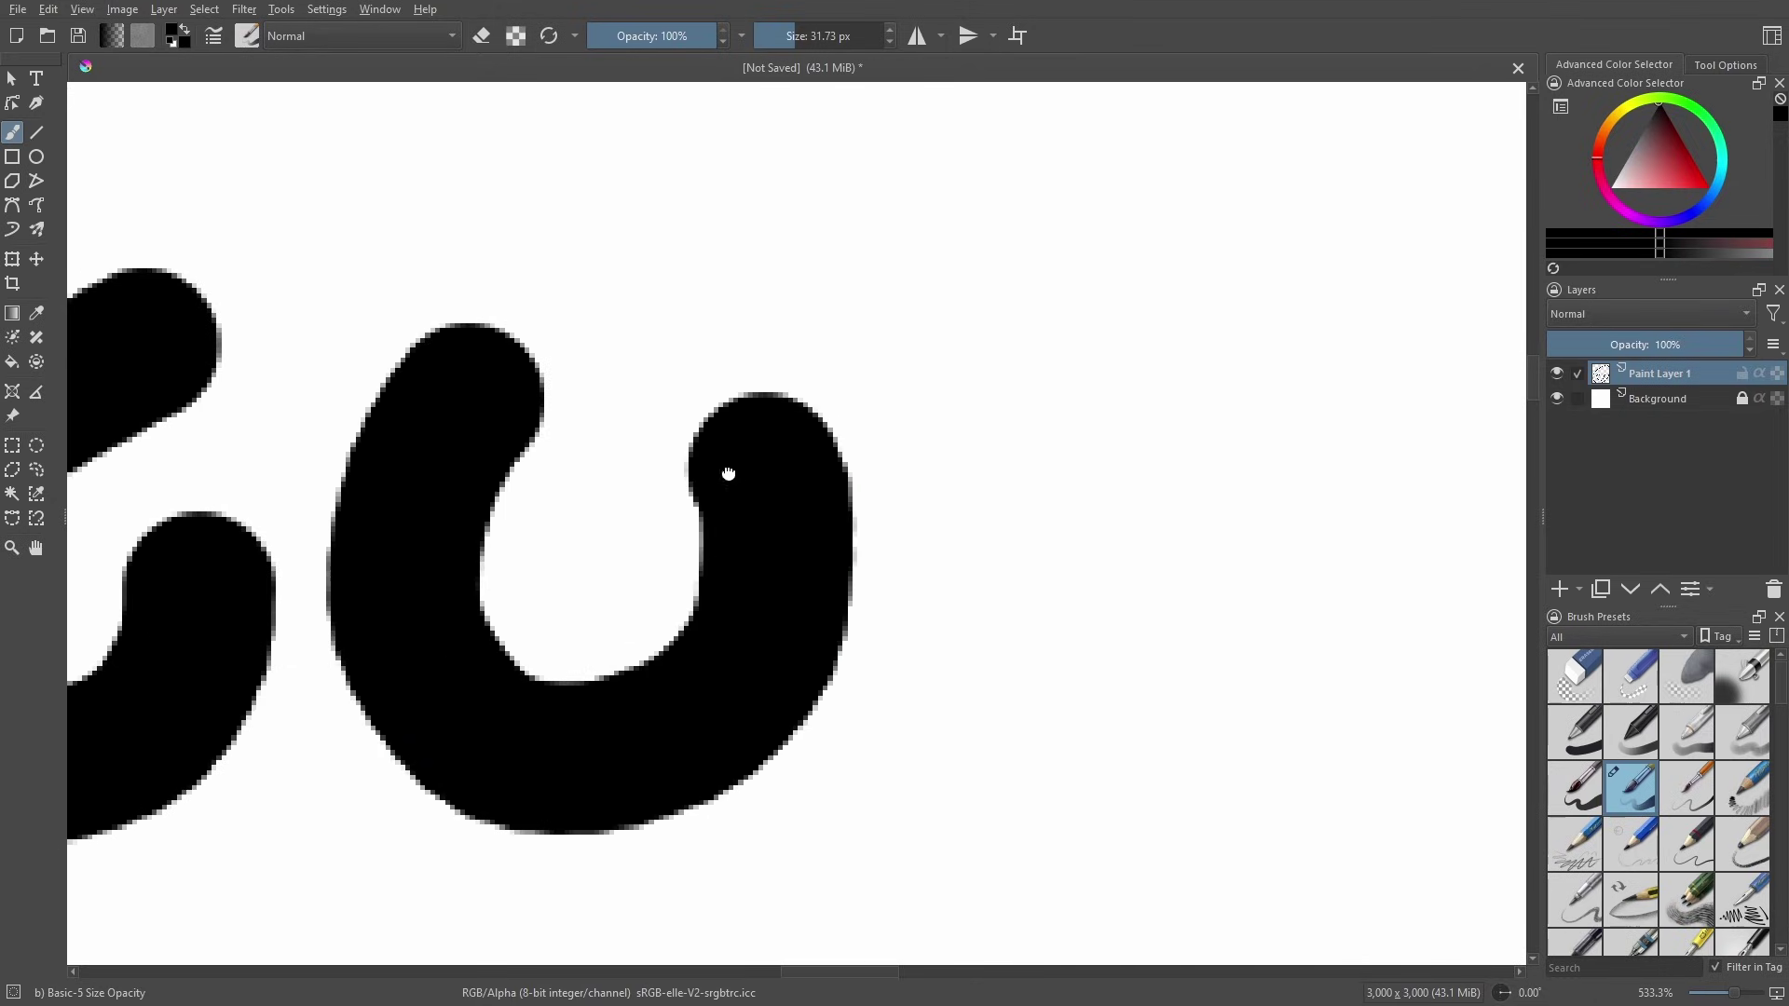
drag(1038, 348, 654, 395)
mouse_move(713, 345)
mouse_down()
mouse_move(690, 555)
mouse_move(1016, 392)
mouse_up()
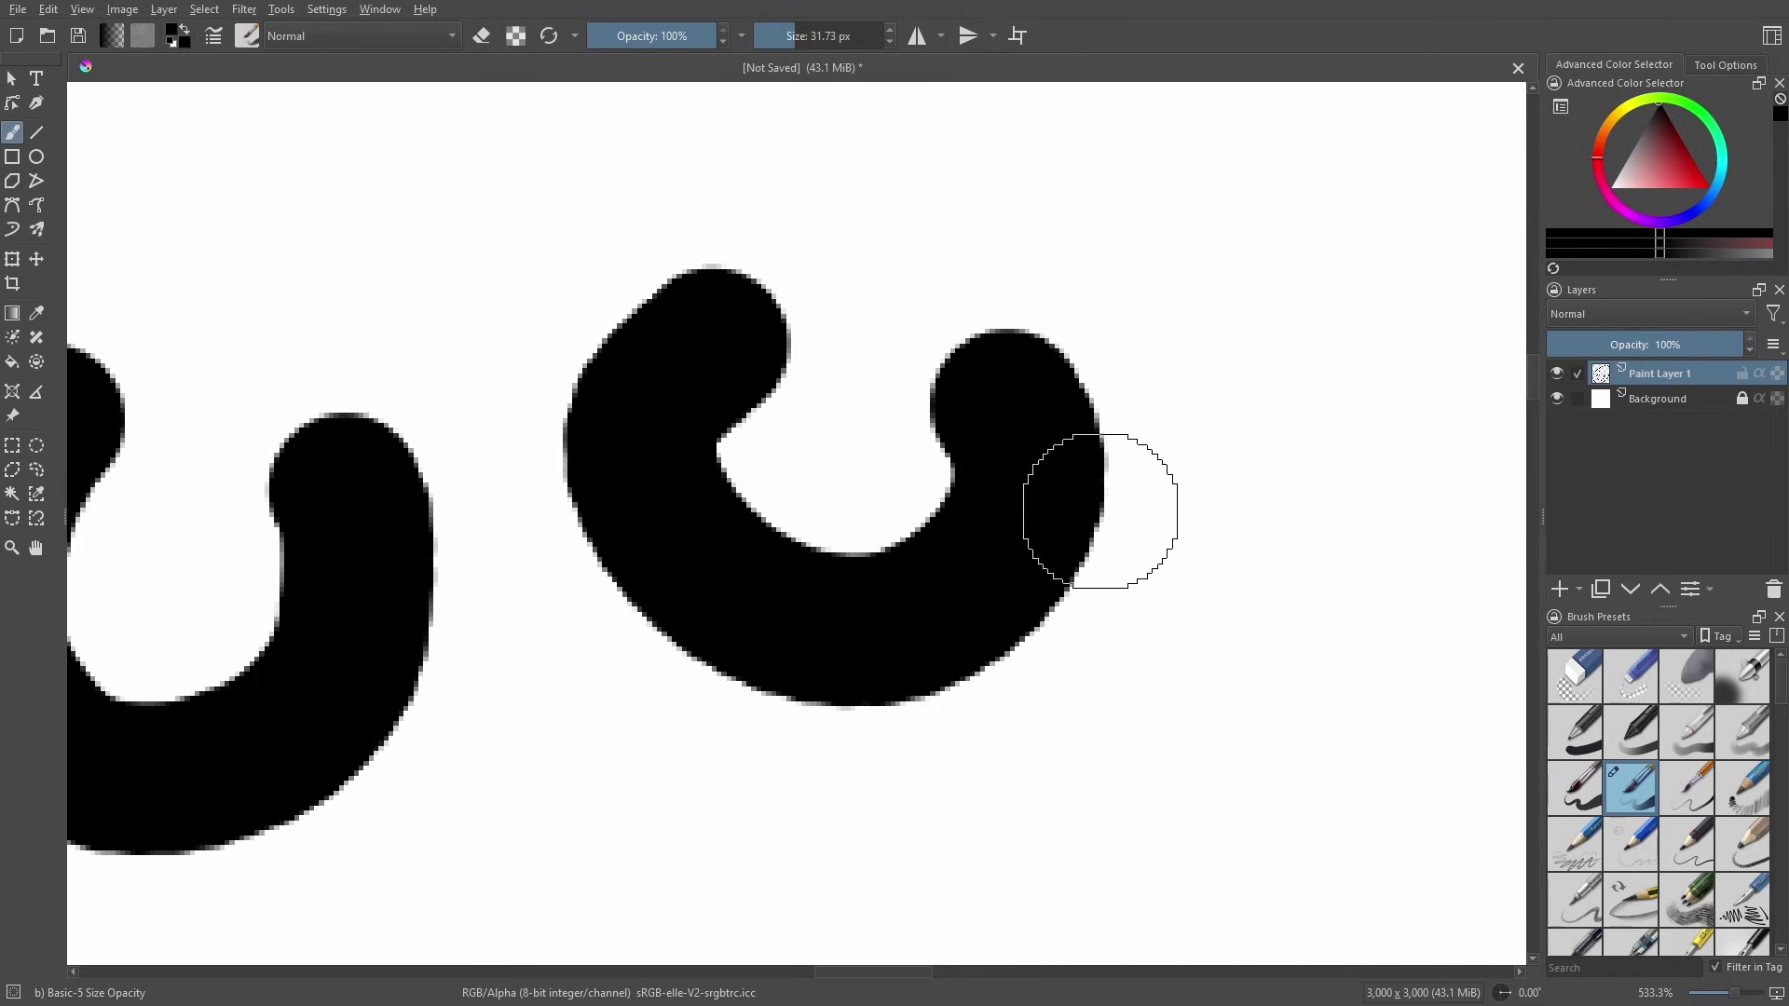
scroll(747, 411, up, 1)
scroll(759, 452, down, 1)
scroll(759, 452, down, 1)
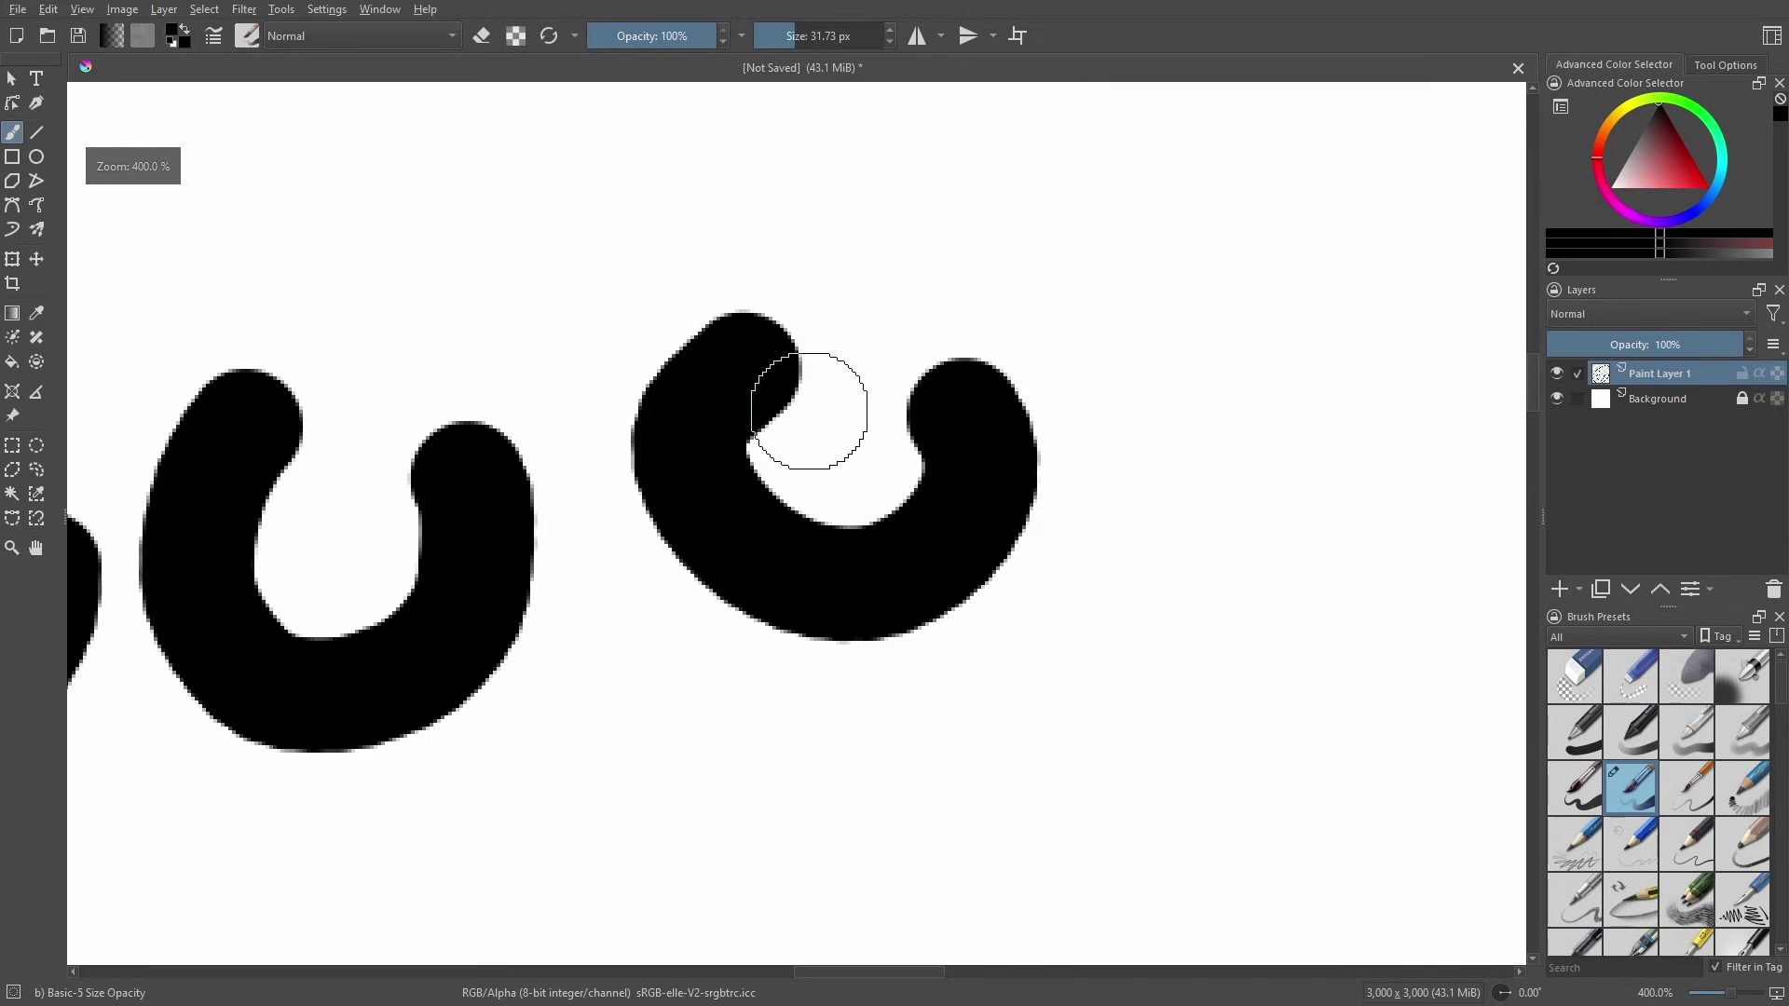
scroll(807, 407, up, 1)
scroll(818, 429, down, 10)
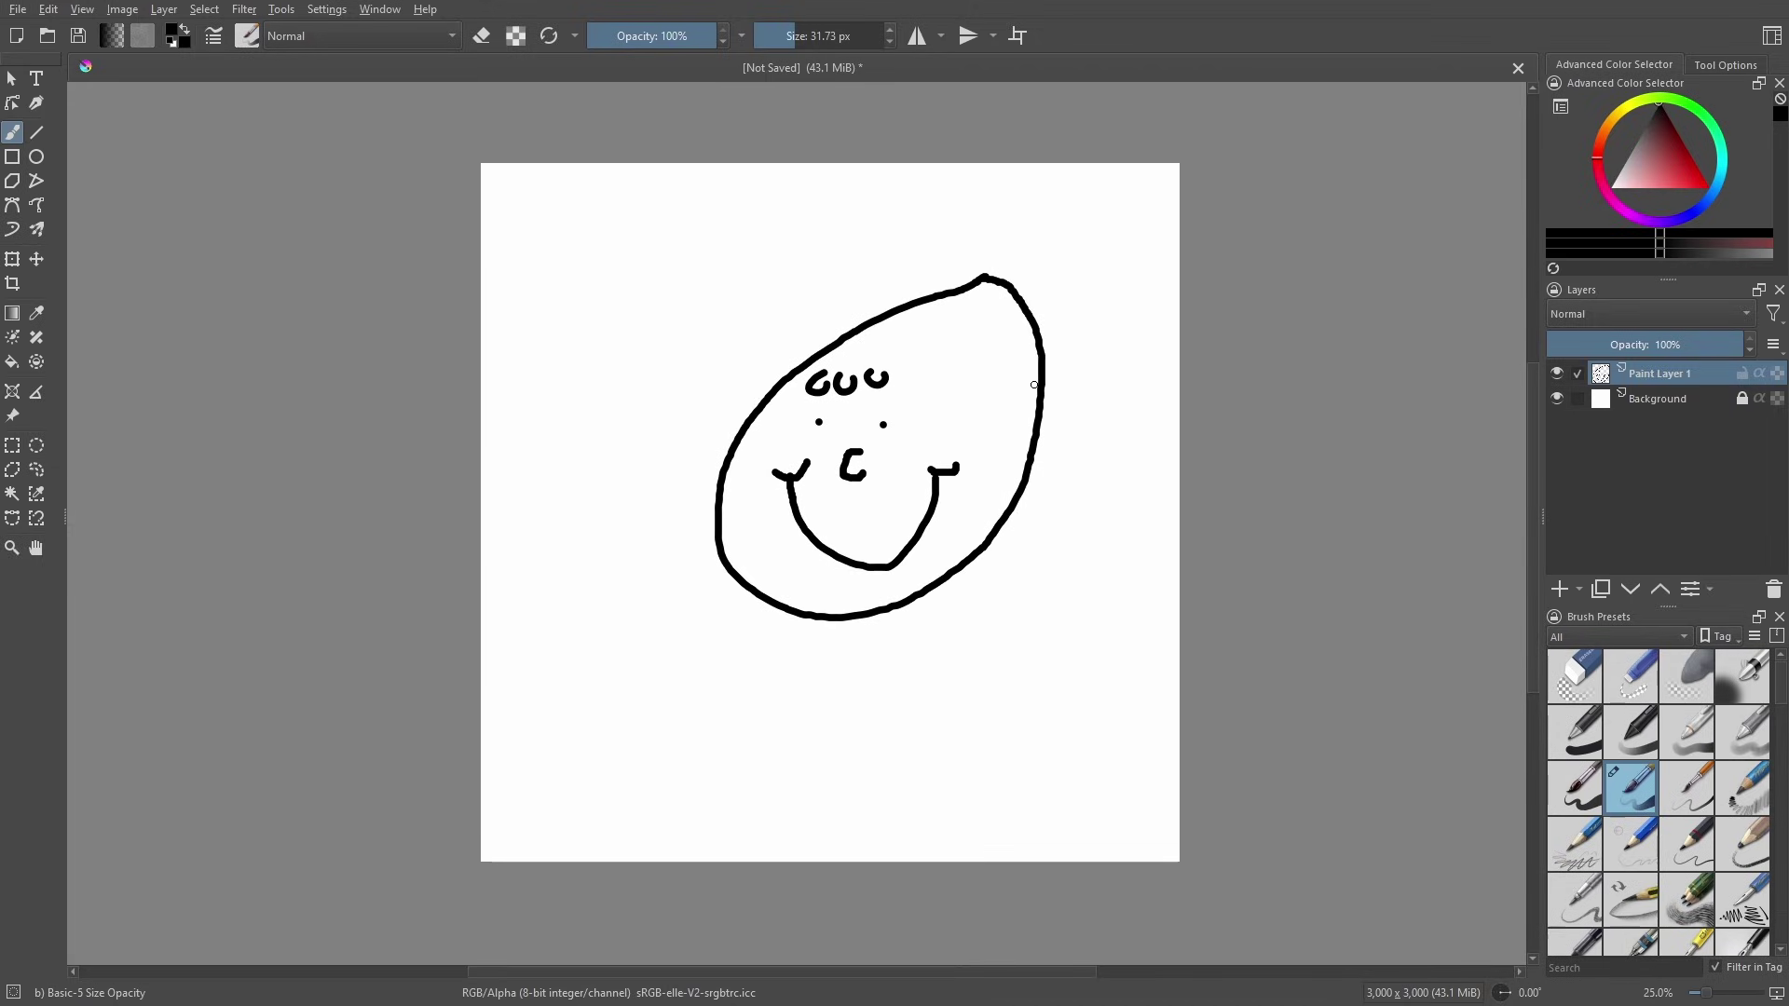
Show the brush tool's options and set its brush smoothing to Stabilizer
click(1719, 65)
click(1714, 110)
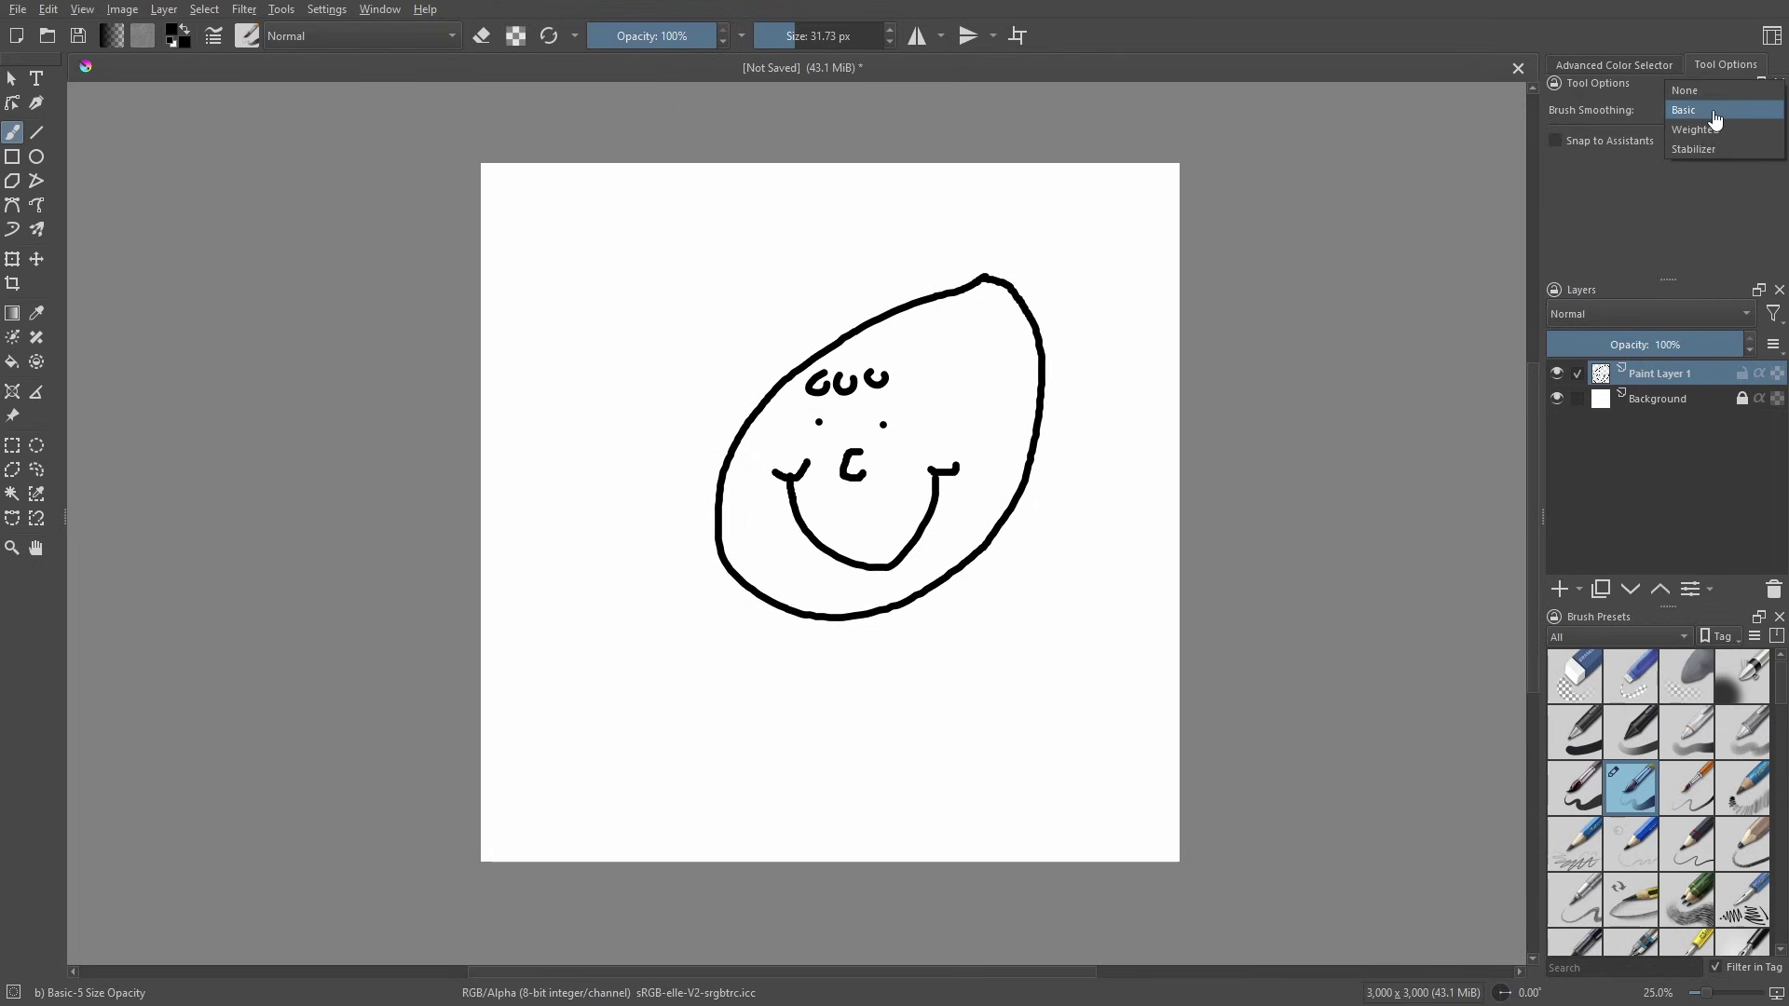
click(1714, 117)
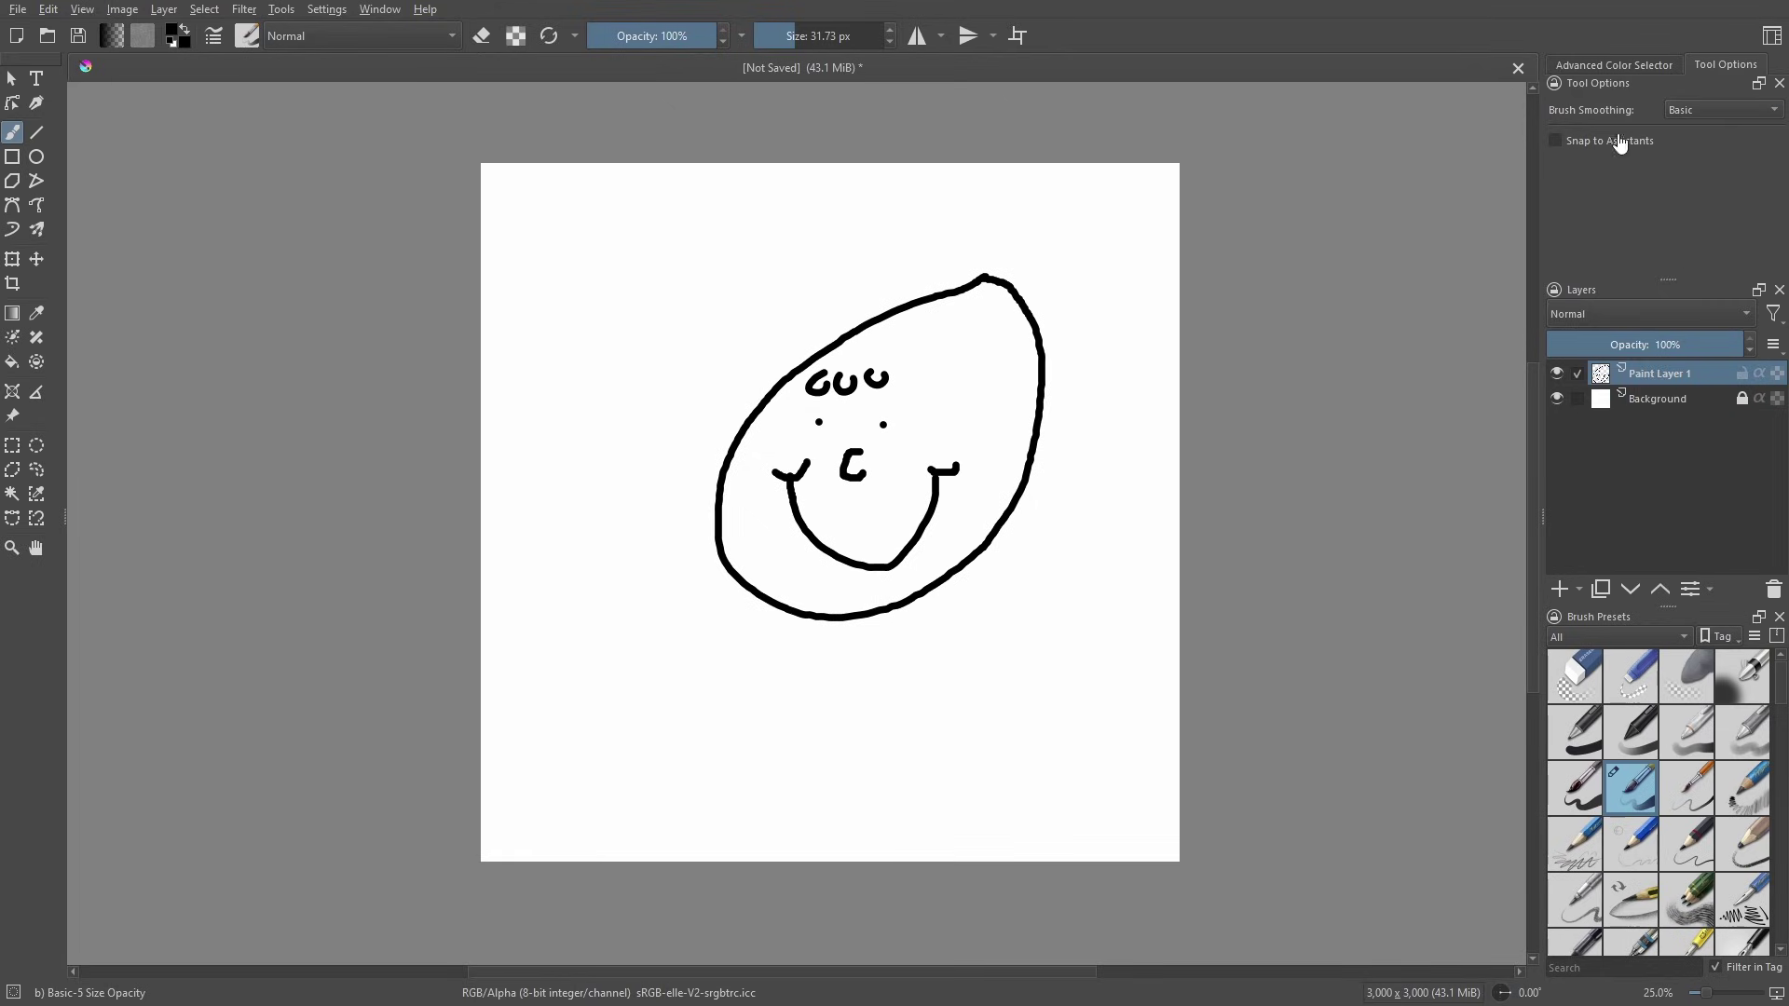
scroll(780, 365, up, 2)
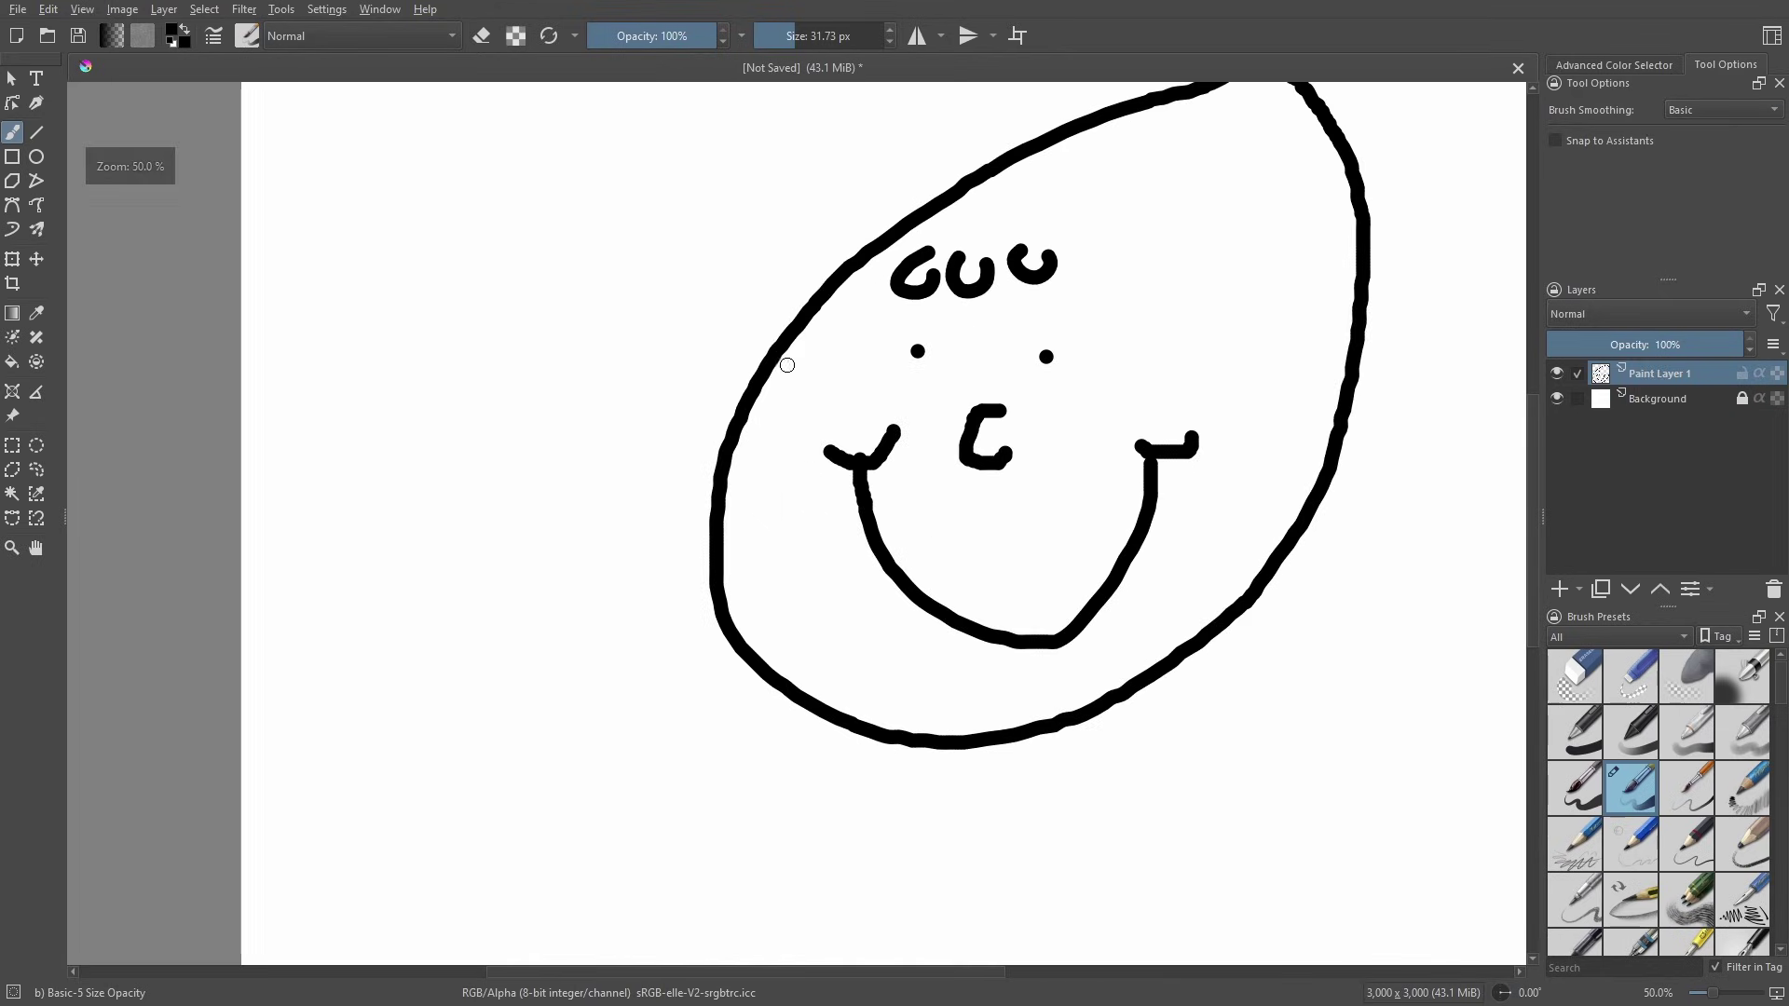
scroll(773, 387, down, 1)
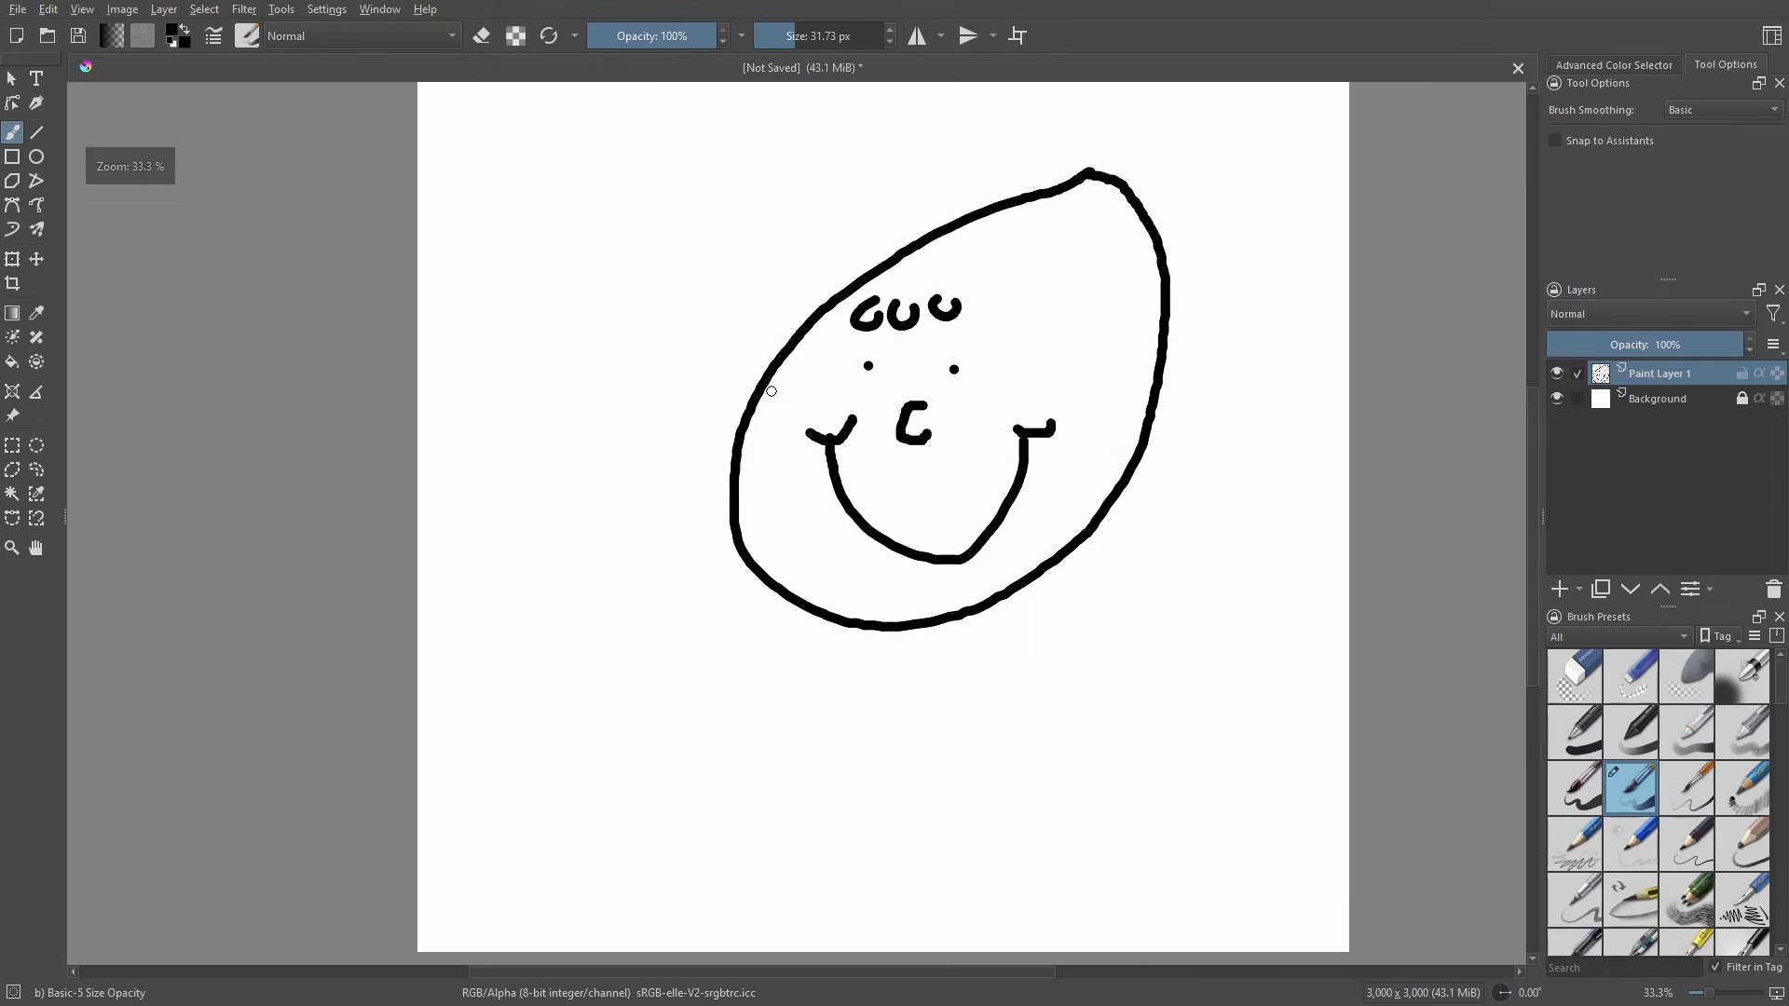
click(1715, 114)
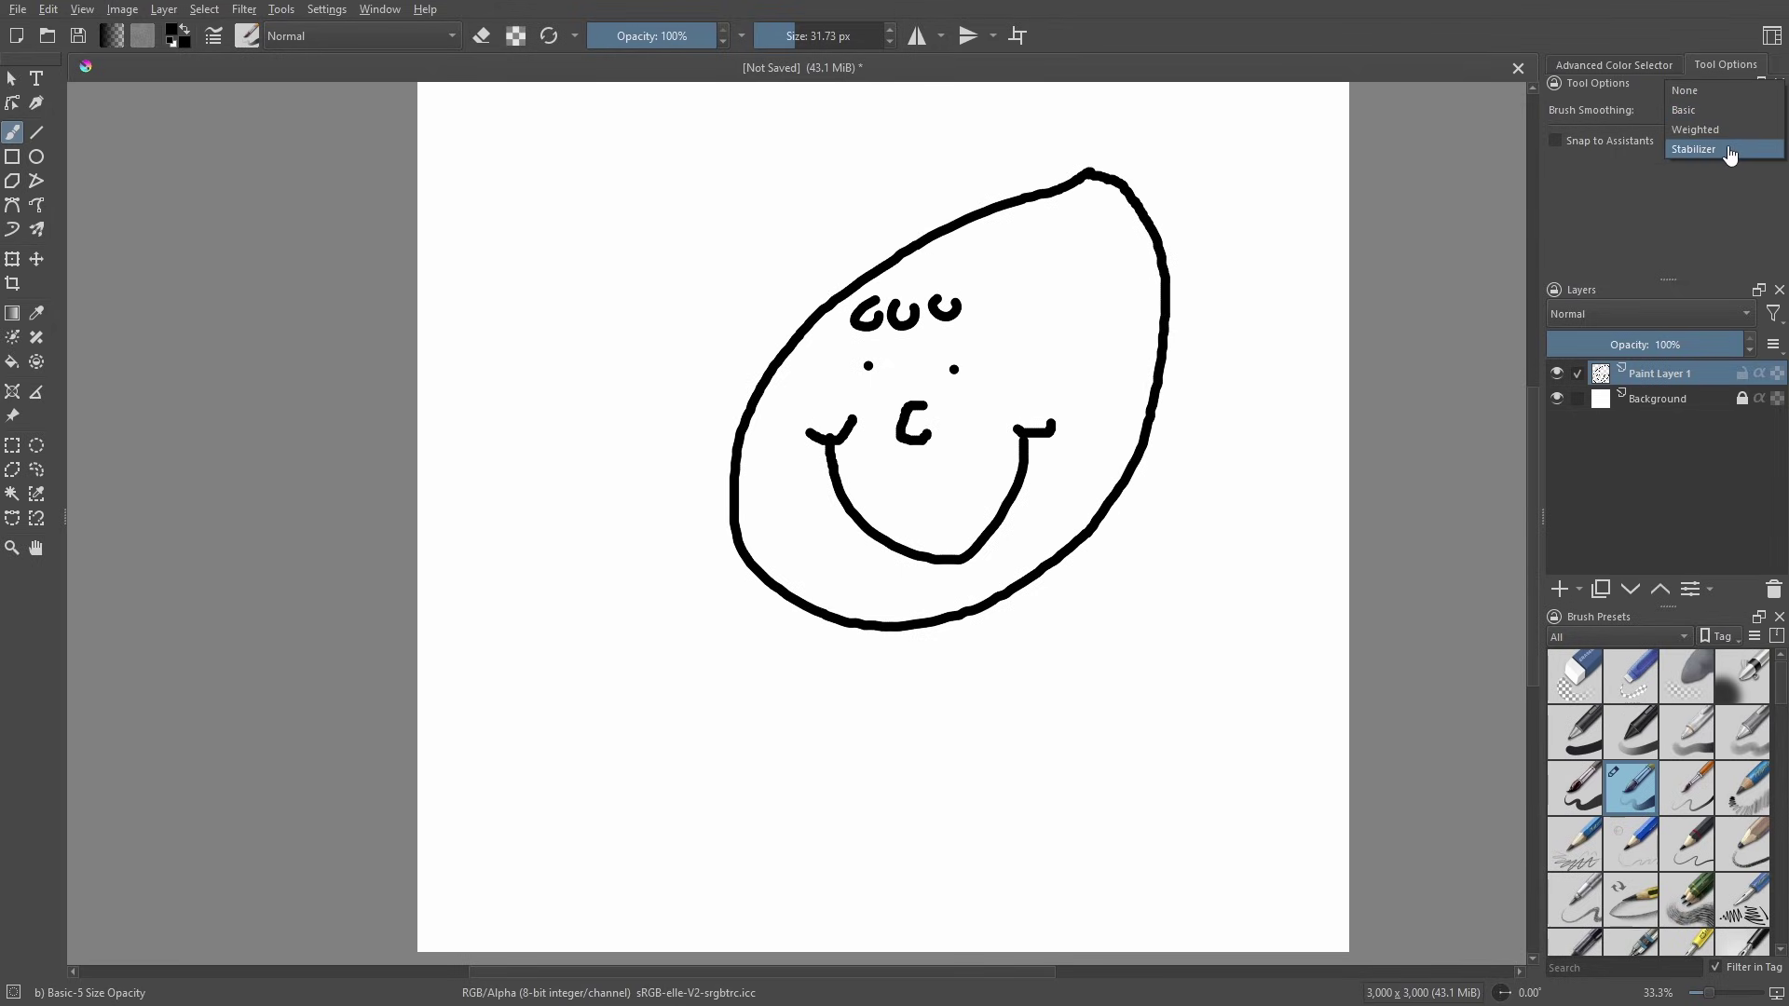
click(1729, 151)
Draw a long stabilized curve beside the face's outline and inspect the smoothness of both lines up close
mouse_move(891, 181)
mouse_down()
mouse_move(723, 280)
mouse_move(642, 515)
mouse_move(1090, 679)
mouse_move(1130, 664)
mouse_up()
scroll(727, 458, up, 4)
scroll(820, 429, up, 3)
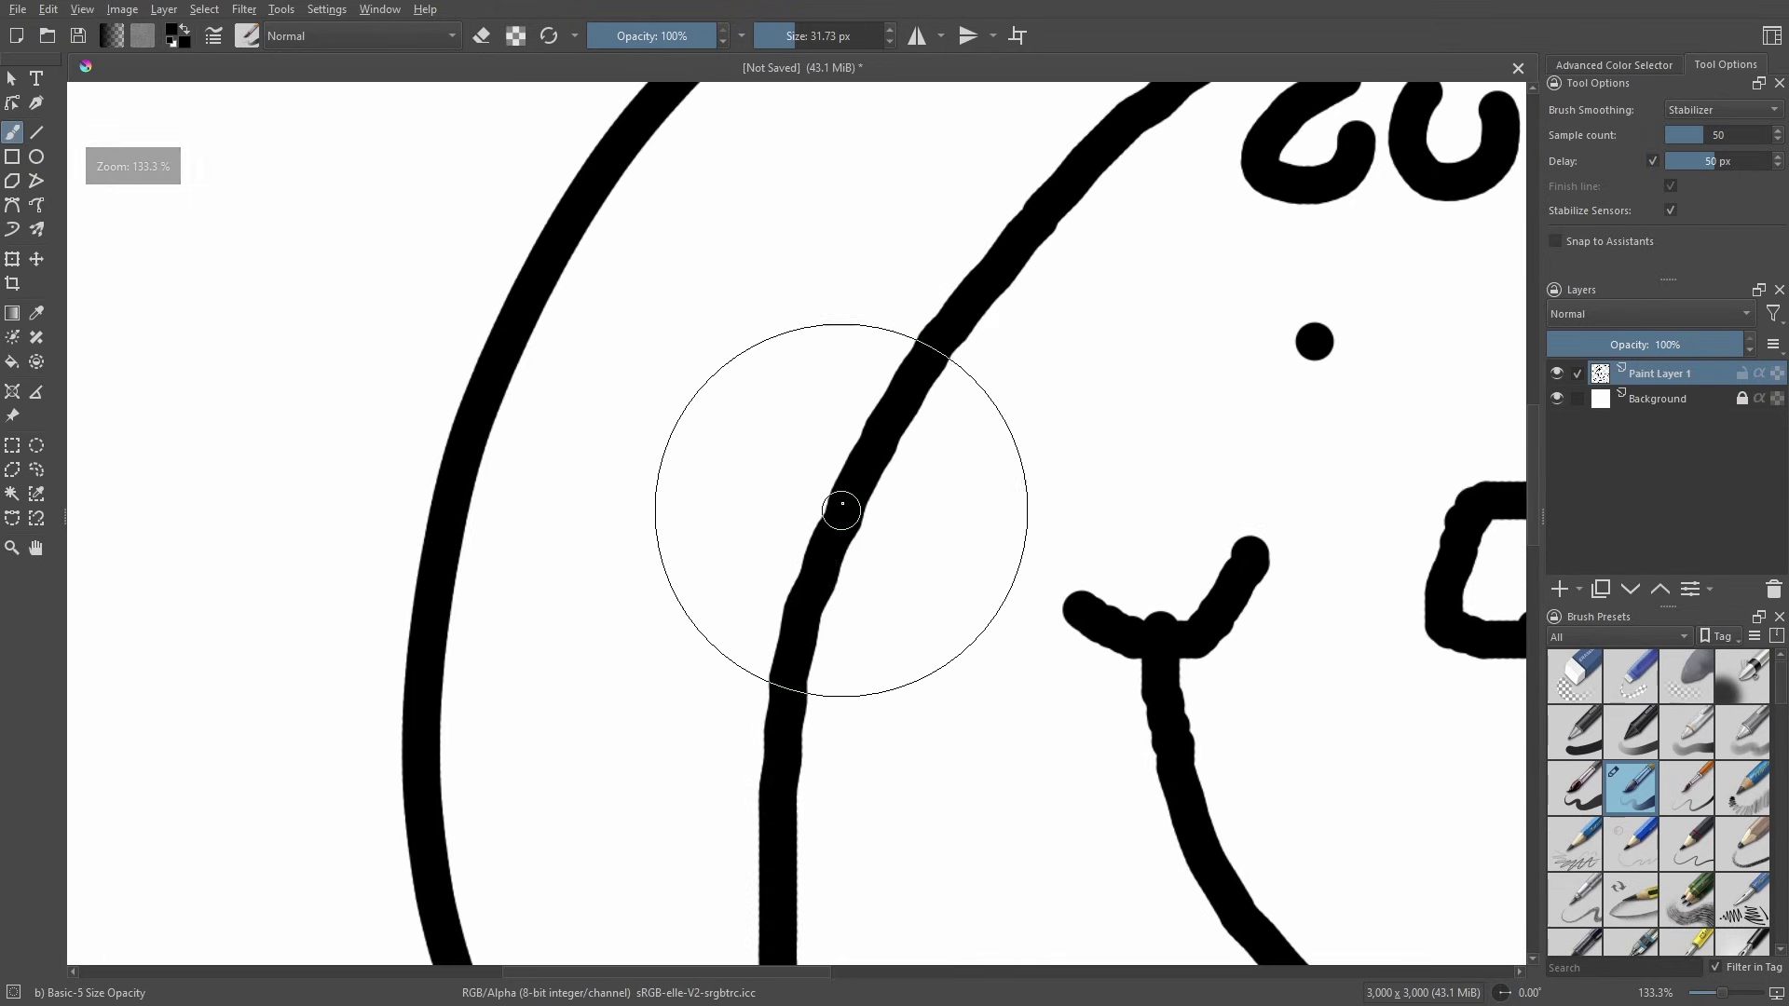
Set the brush smoothing to None and clear the face drawing and the curve from Paint Layer 1
click(1713, 114)
click(1696, 52)
scroll(1050, 399, down, 4)
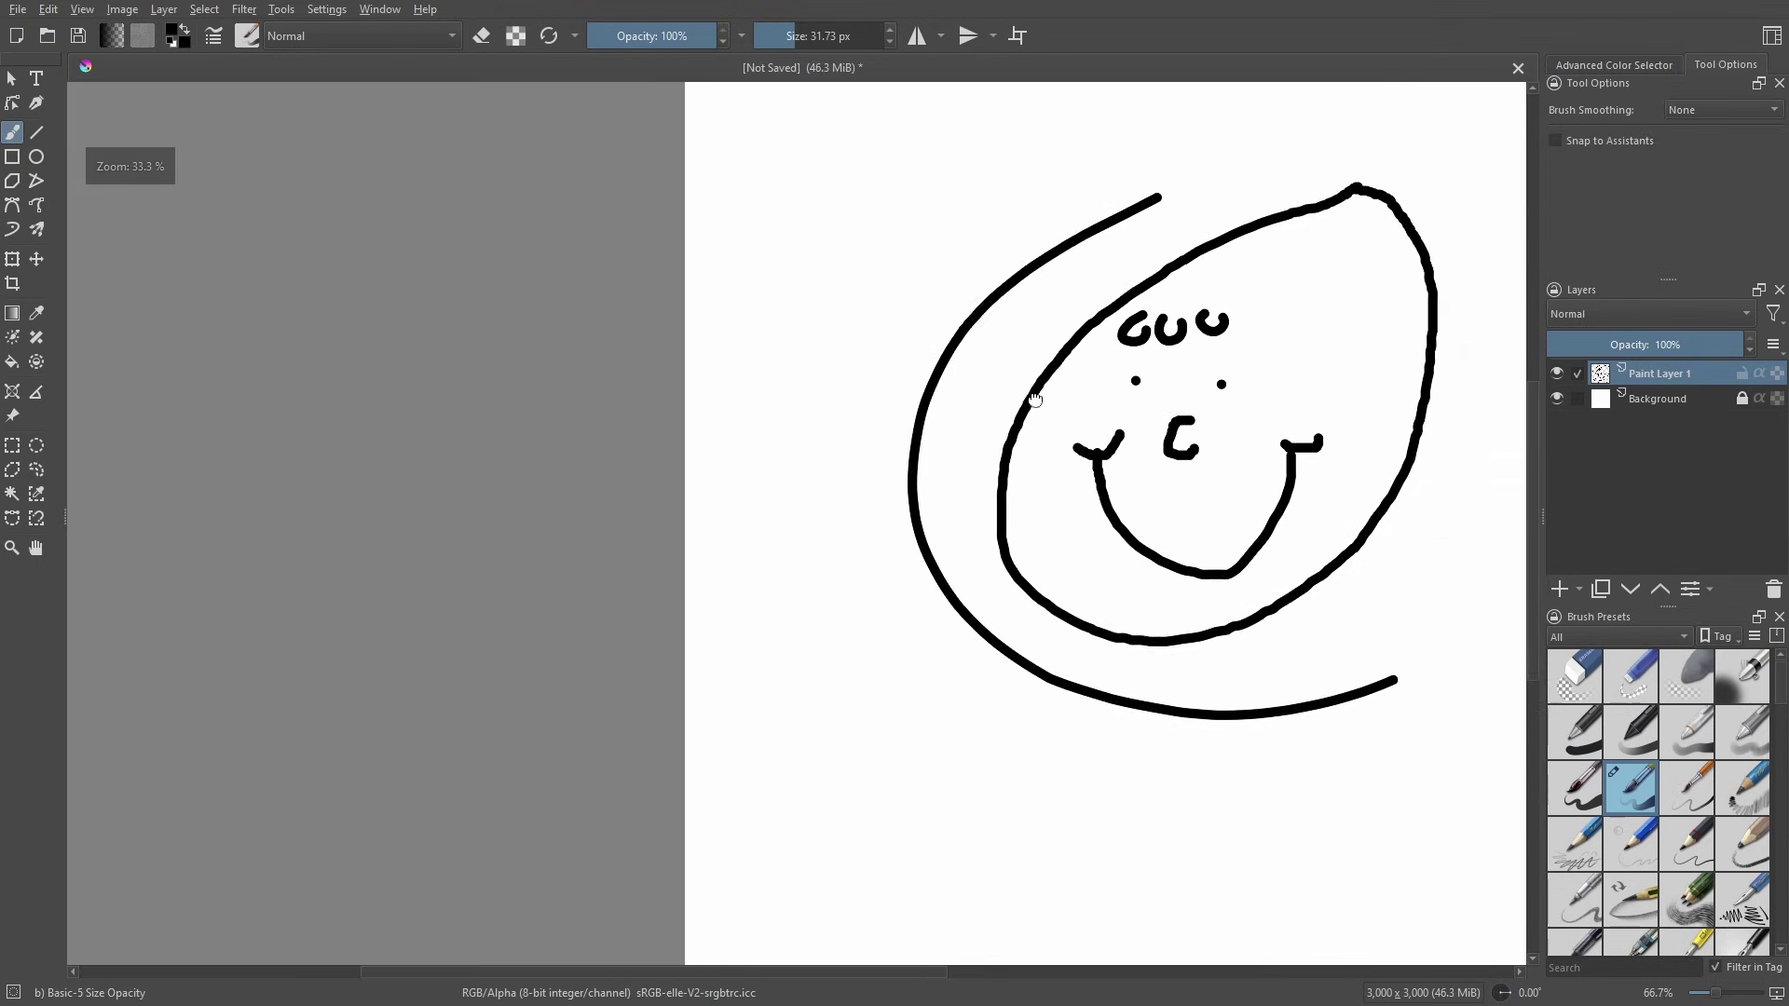
drag(1031, 401, 818, 403)
key(Delete)
scroll(873, 351, up, 2)
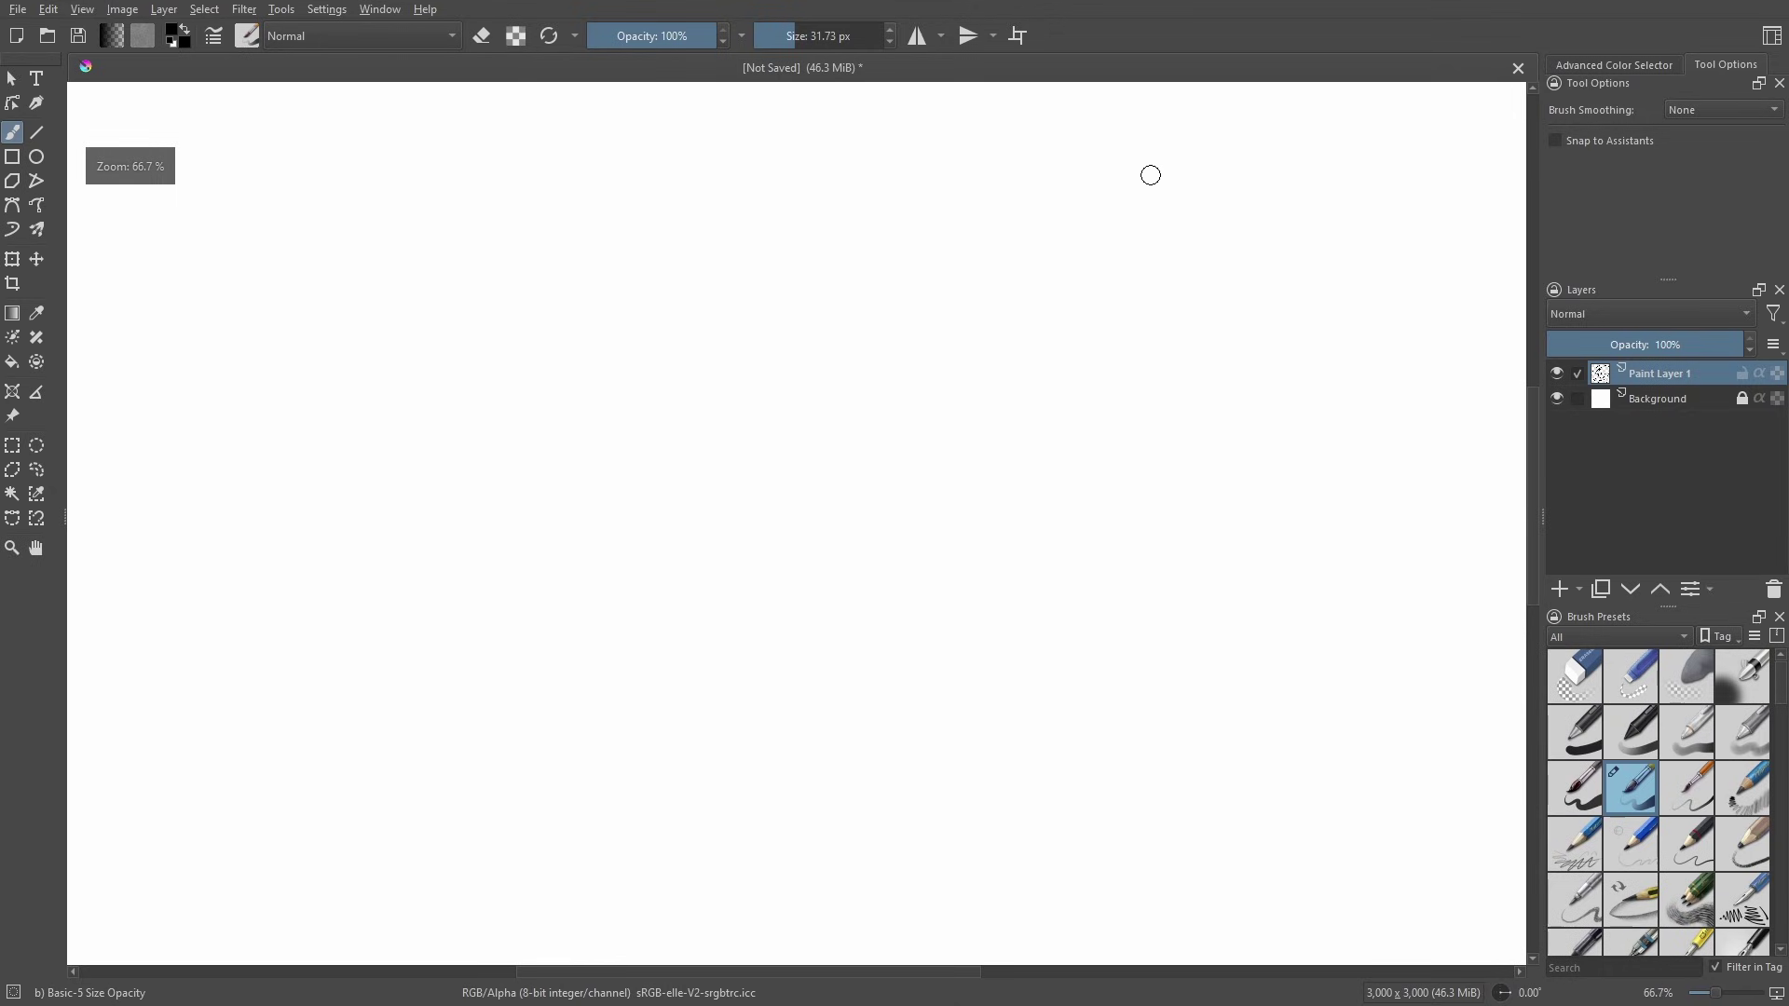
Draw a long diagonal line without smoothing across the empty canvas and inspect its edges up close
drag(1151, 174, 802, 807)
scroll(990, 383, up, 3)
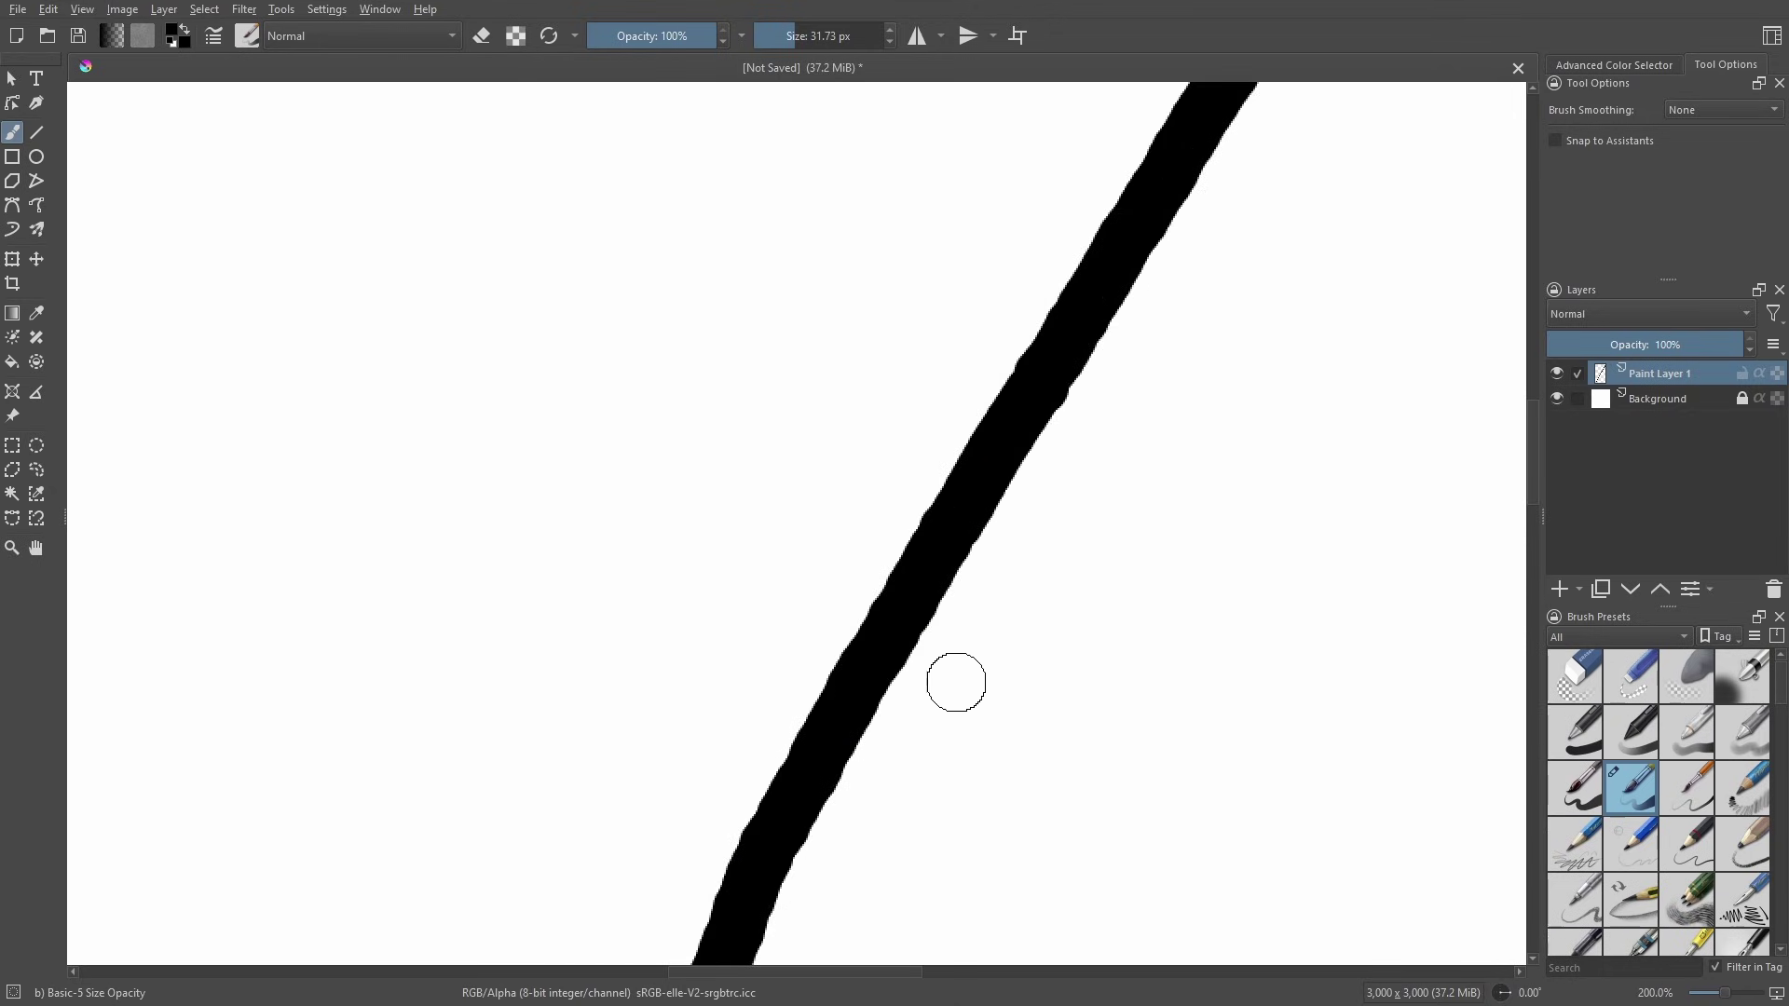
scroll(935, 495, down, 2)
Set the brush smoothing to Stabilizer and draw a second long diagonal line parallel to the first, on its left
click(1744, 111)
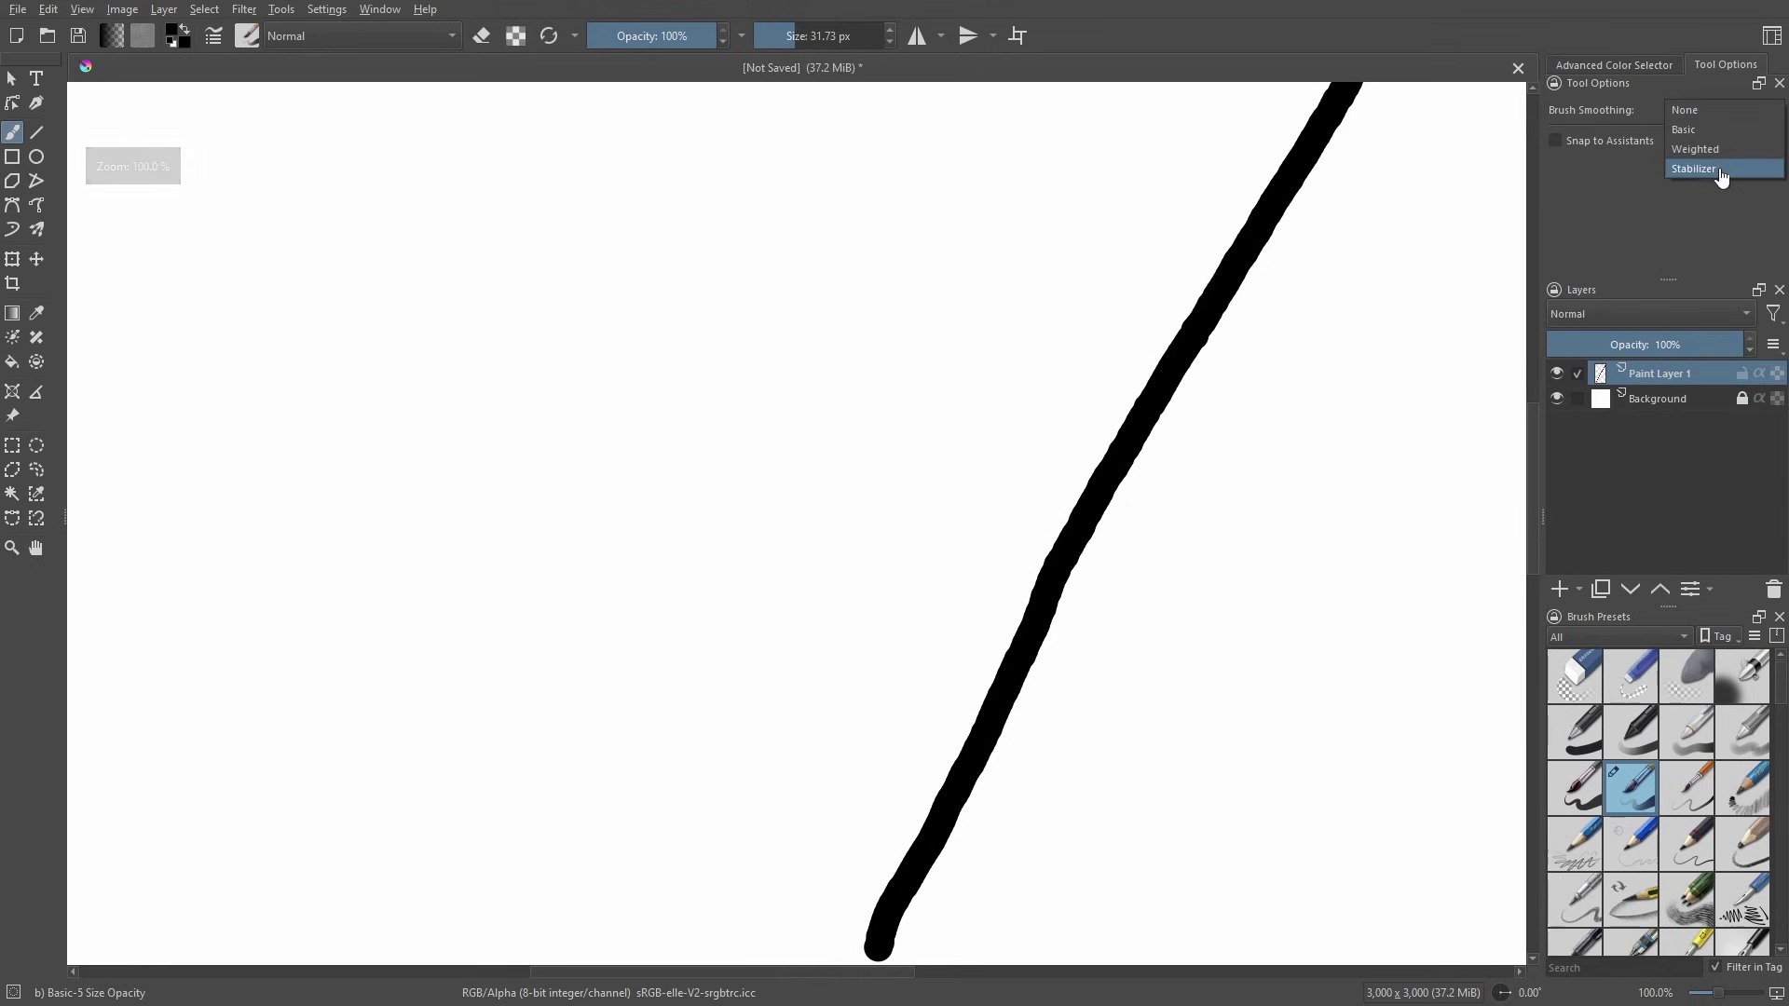
click(1721, 171)
scroll(1183, 288, down, 1)
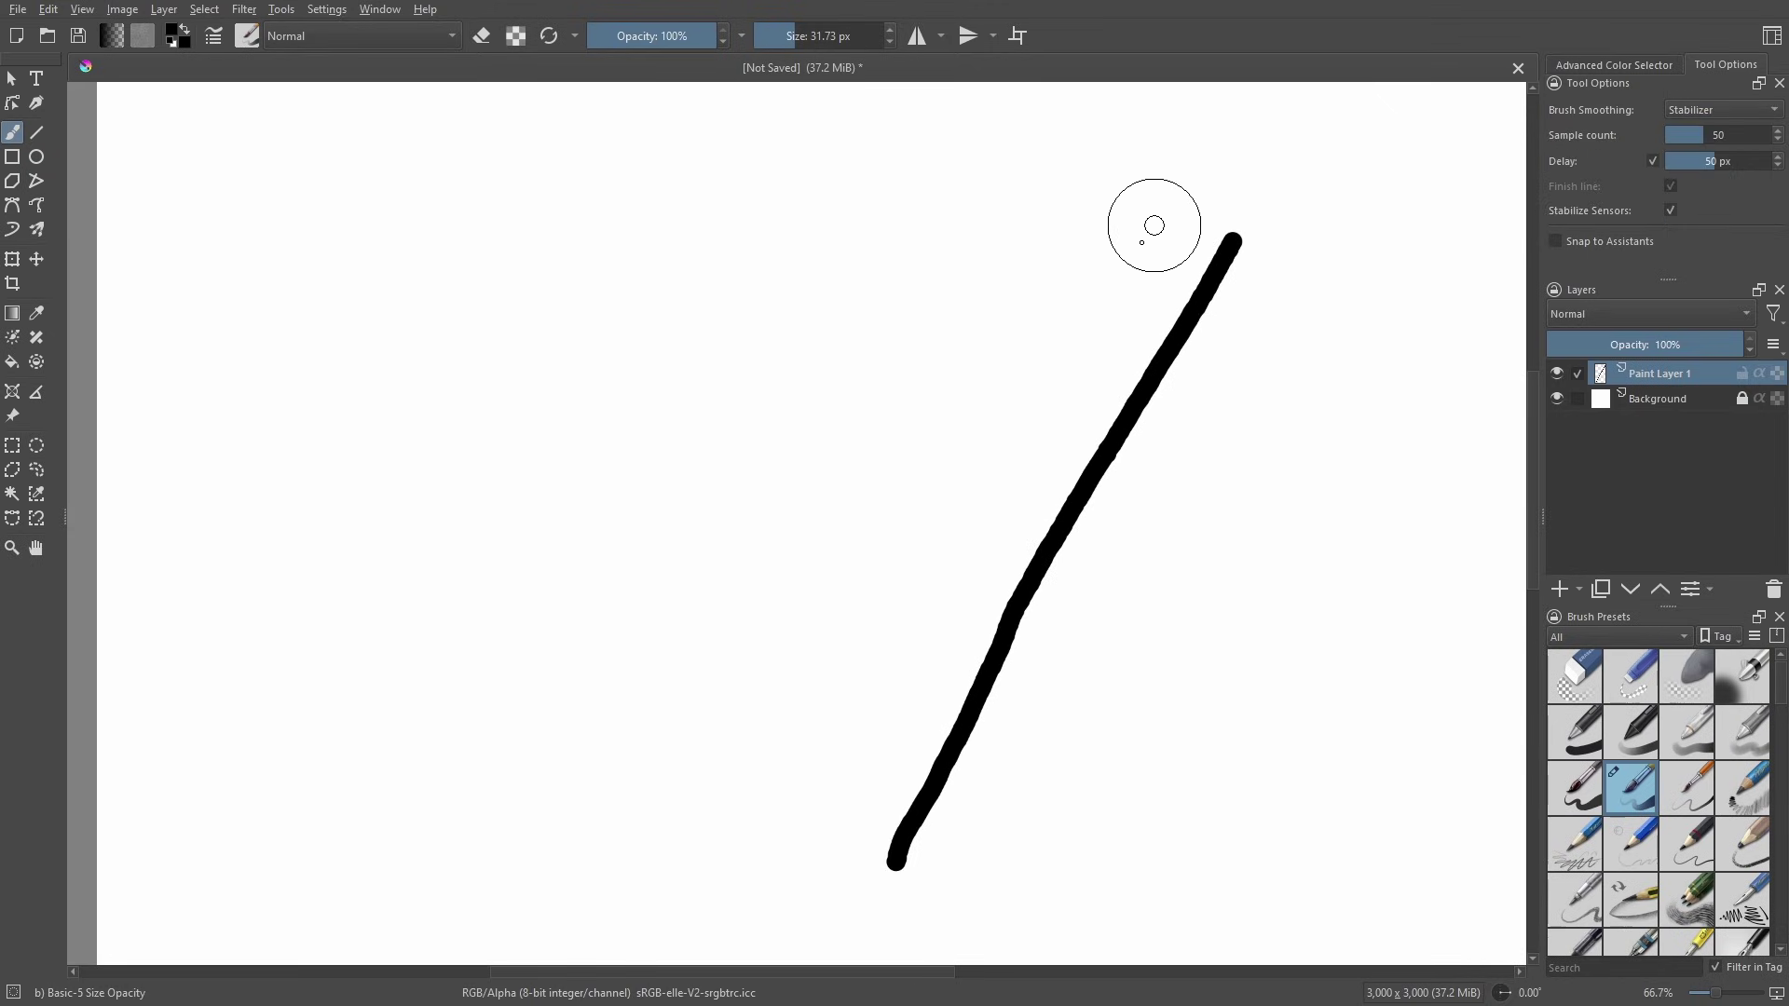
mouse_move(1155, 225)
mouse_down()
mouse_move(987, 449)
mouse_move(809, 834)
mouse_up()
Compare the edges of the stabilized and unsmoothed diagonal lines at high magnification and at full-canvas view
scroll(1113, 422, up, 3)
mouse_move(1333, 495)
mouse_down()
mouse_move(1289, 339)
mouse_move(1305, 233)
mouse_up()
drag(1148, 643, 1193, 526)
drag(1324, 467, 1297, 430)
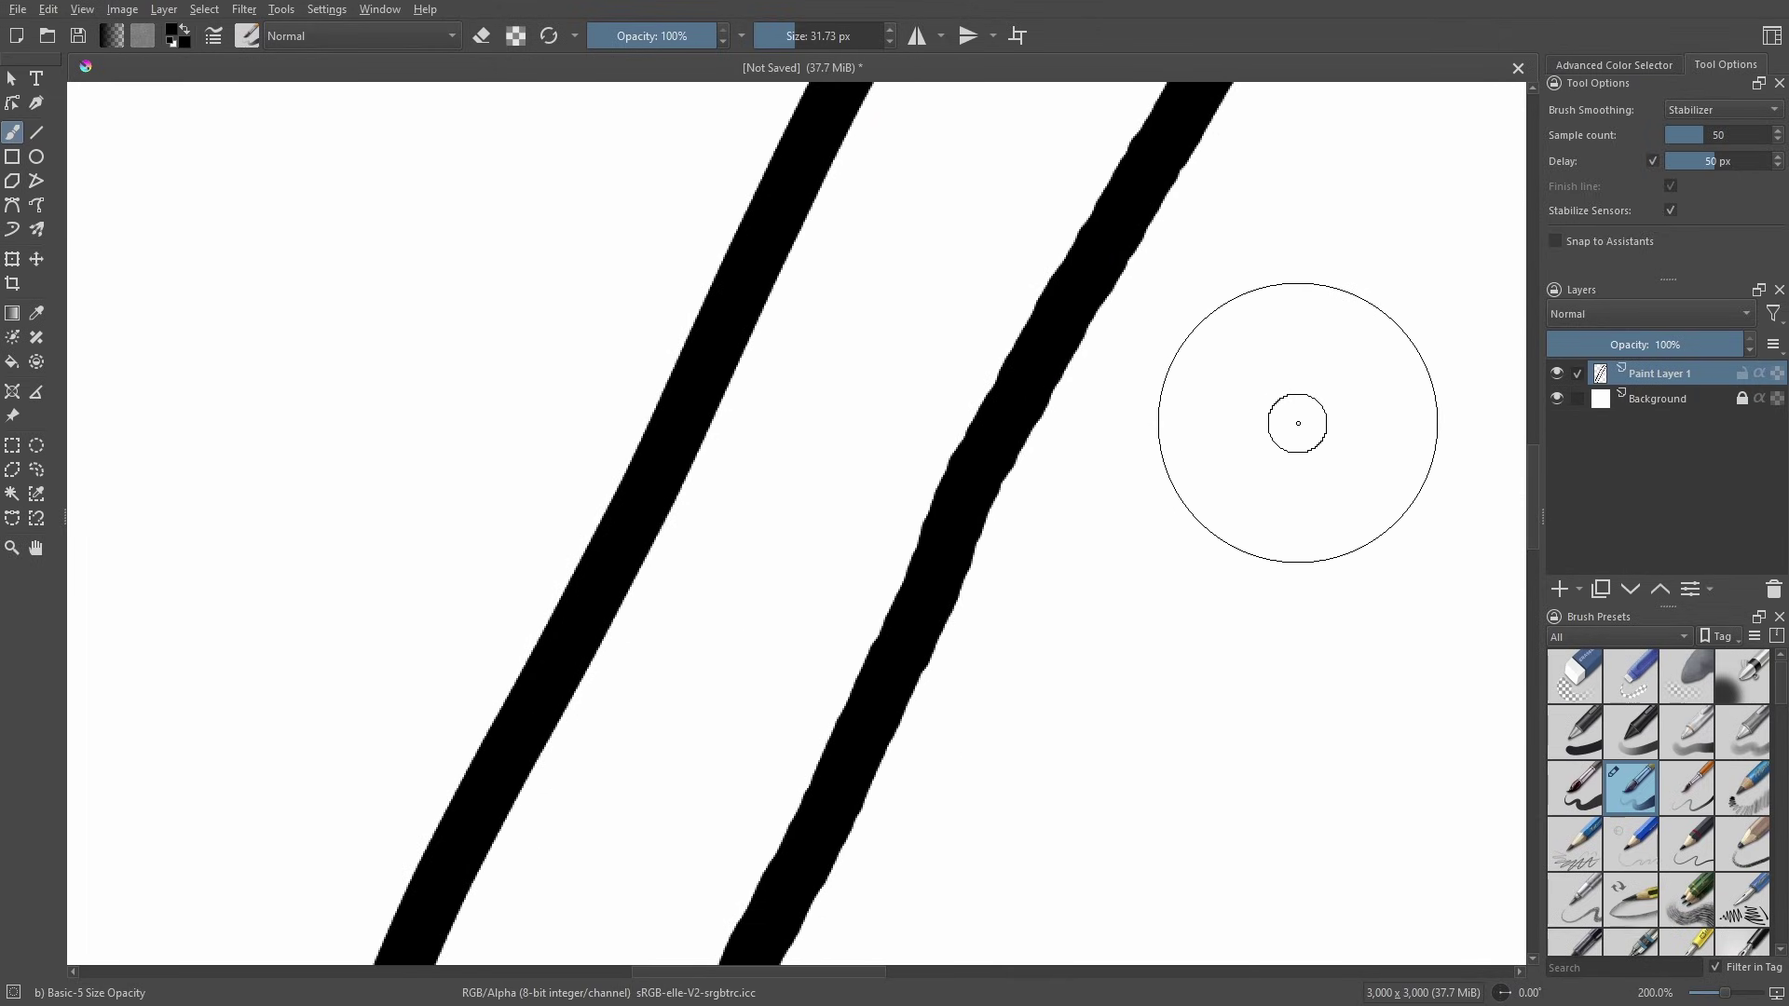
drag(1298, 387, 1158, 605)
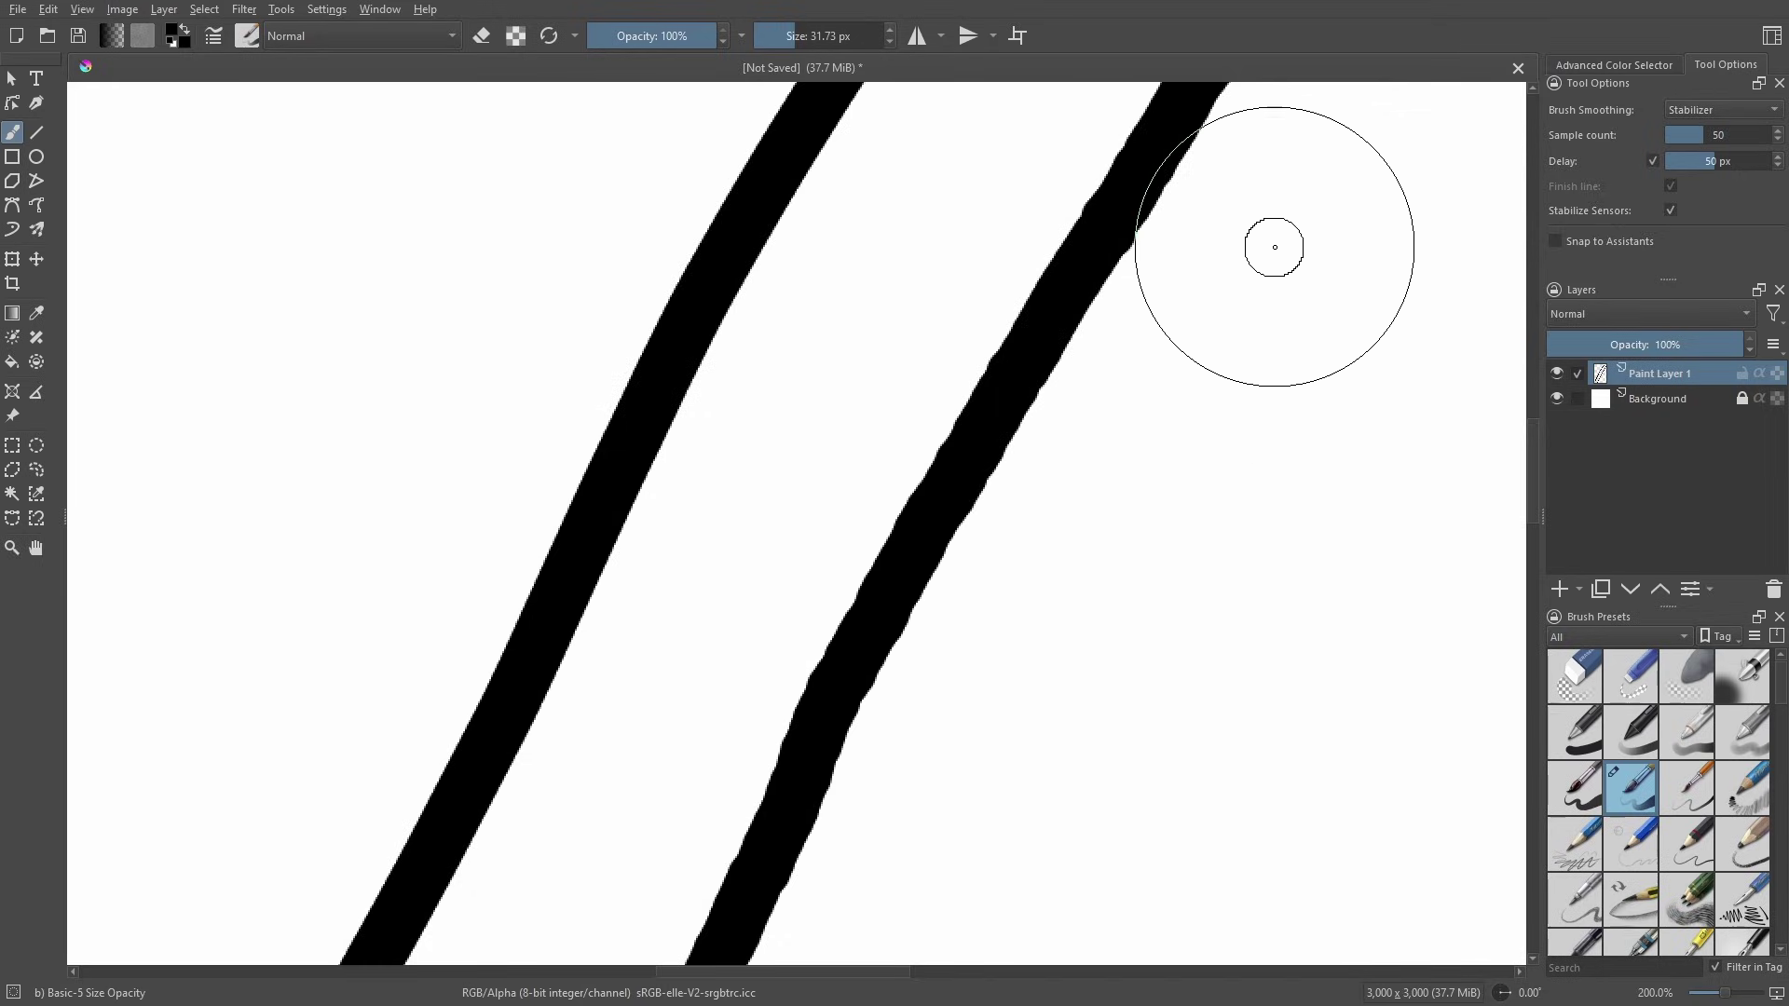
drag(1274, 247, 1071, 587)
mouse_move(1294, 312)
mouse_down()
mouse_move(1249, 463)
mouse_move(1409, 149)
mouse_up()
scroll(1418, 133, up, 1)
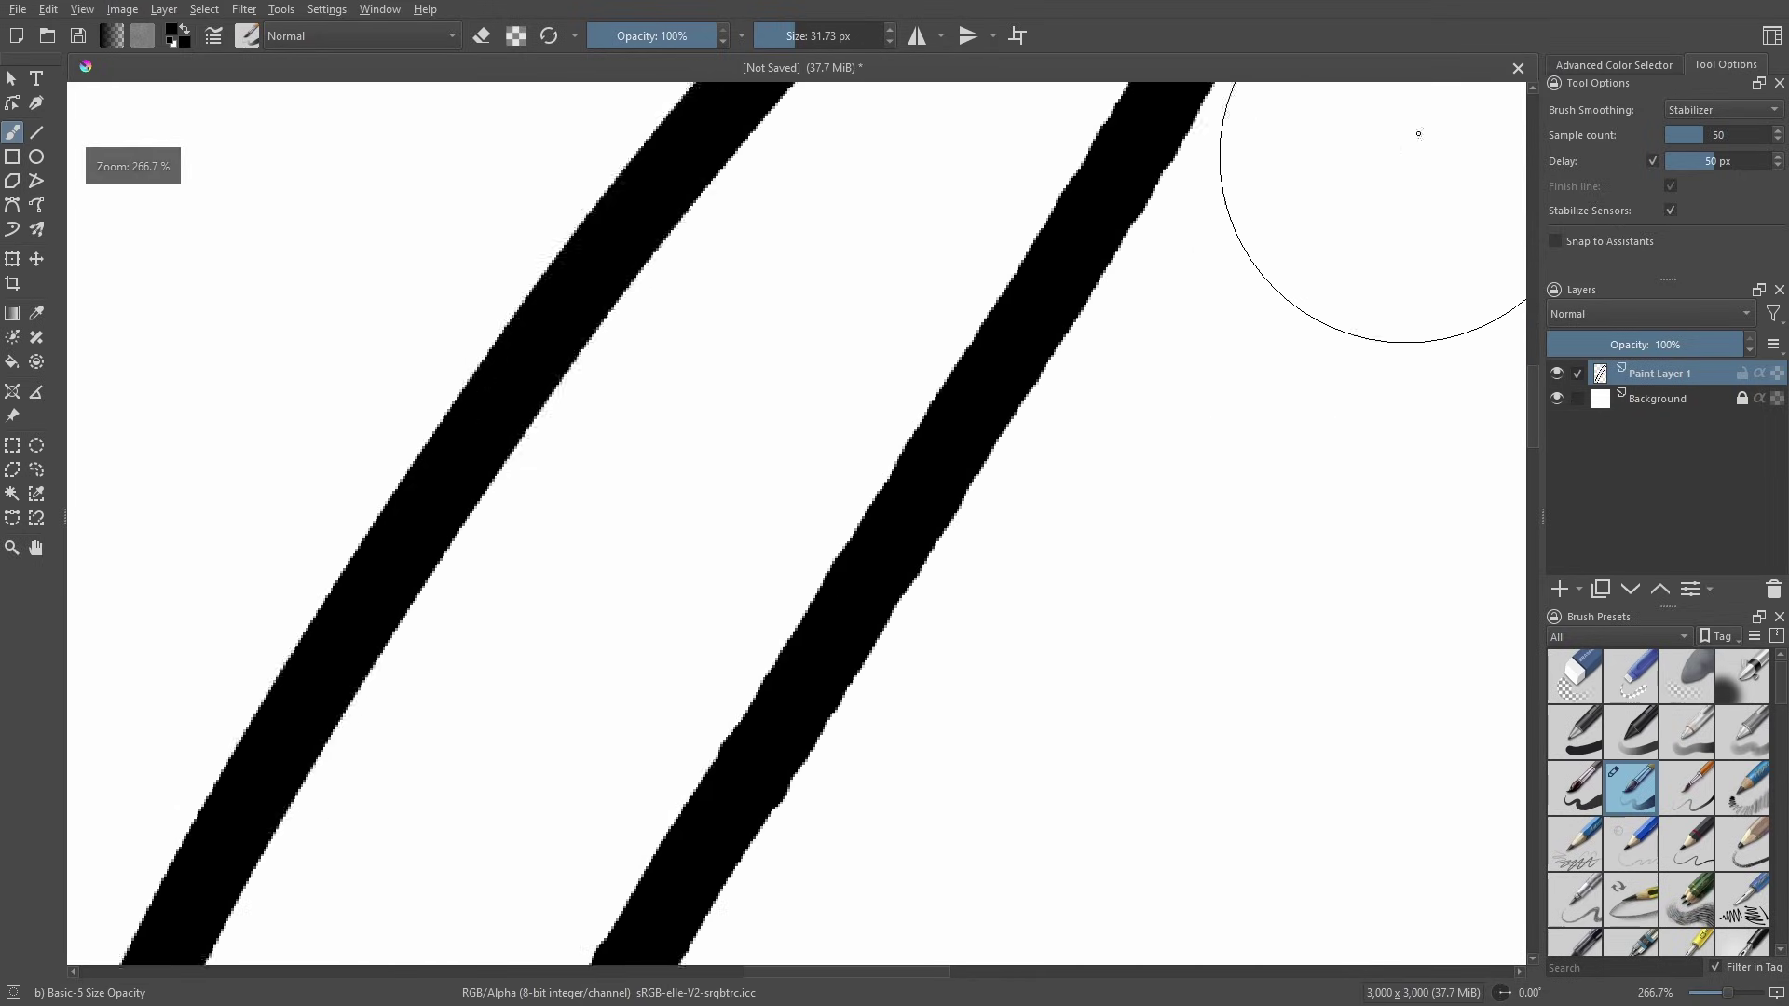
drag(1020, 523, 1266, 284)
scroll(1202, 503, down, 3)
drag(1194, 524, 1177, 346)
scroll(1272, 400, down, 4)
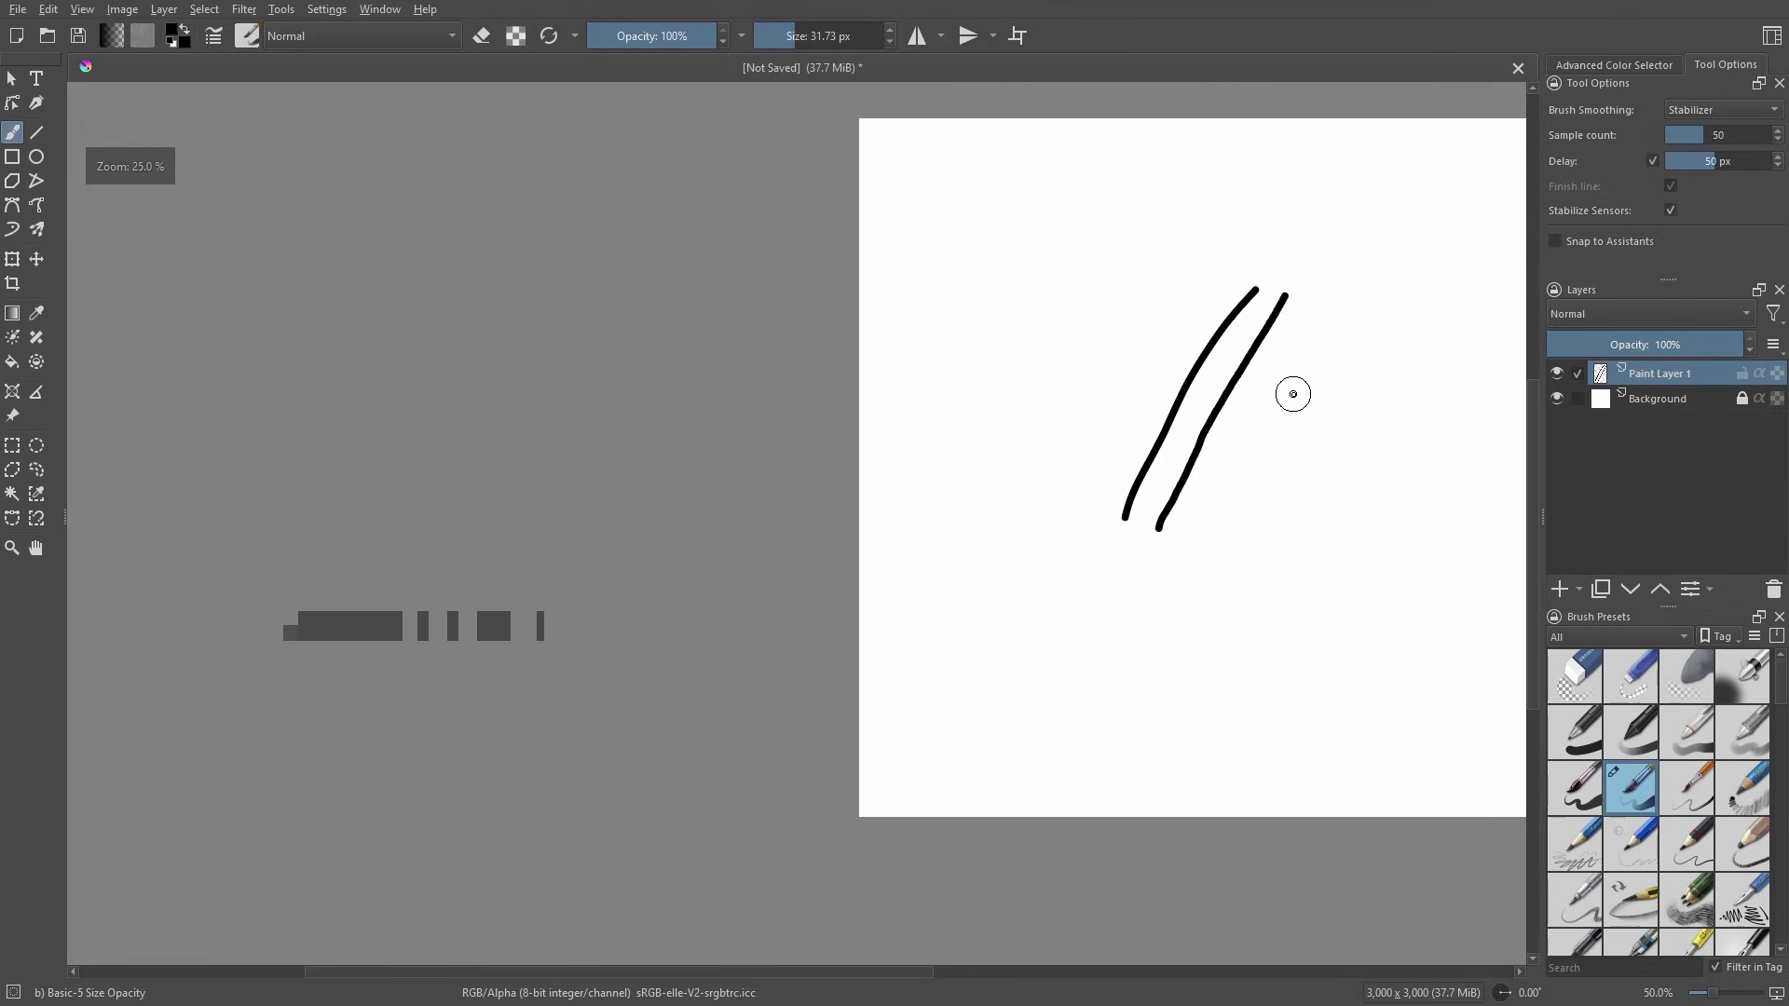
scroll(1086, 428, up, 2)
scroll(1218, 348, up, 1)
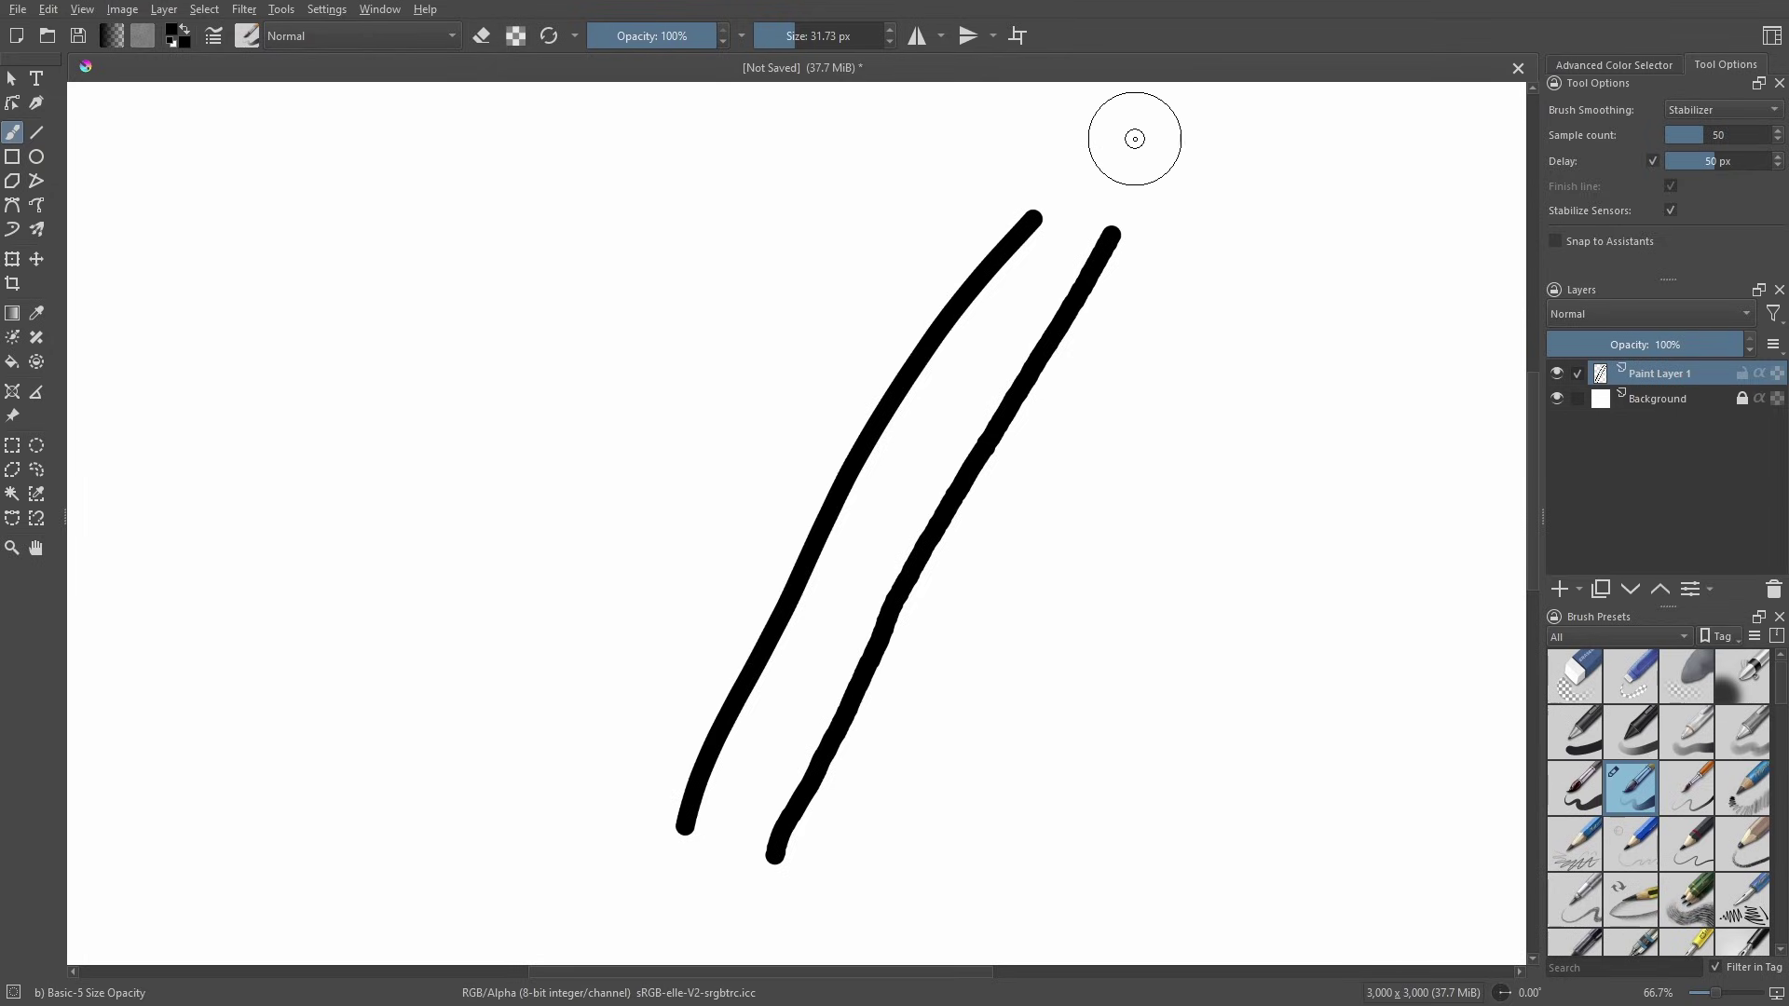
Set the brush smoothing to Basic and examine the edges of both diagonal lines at high magnification
click(1707, 112)
click(1702, 74)
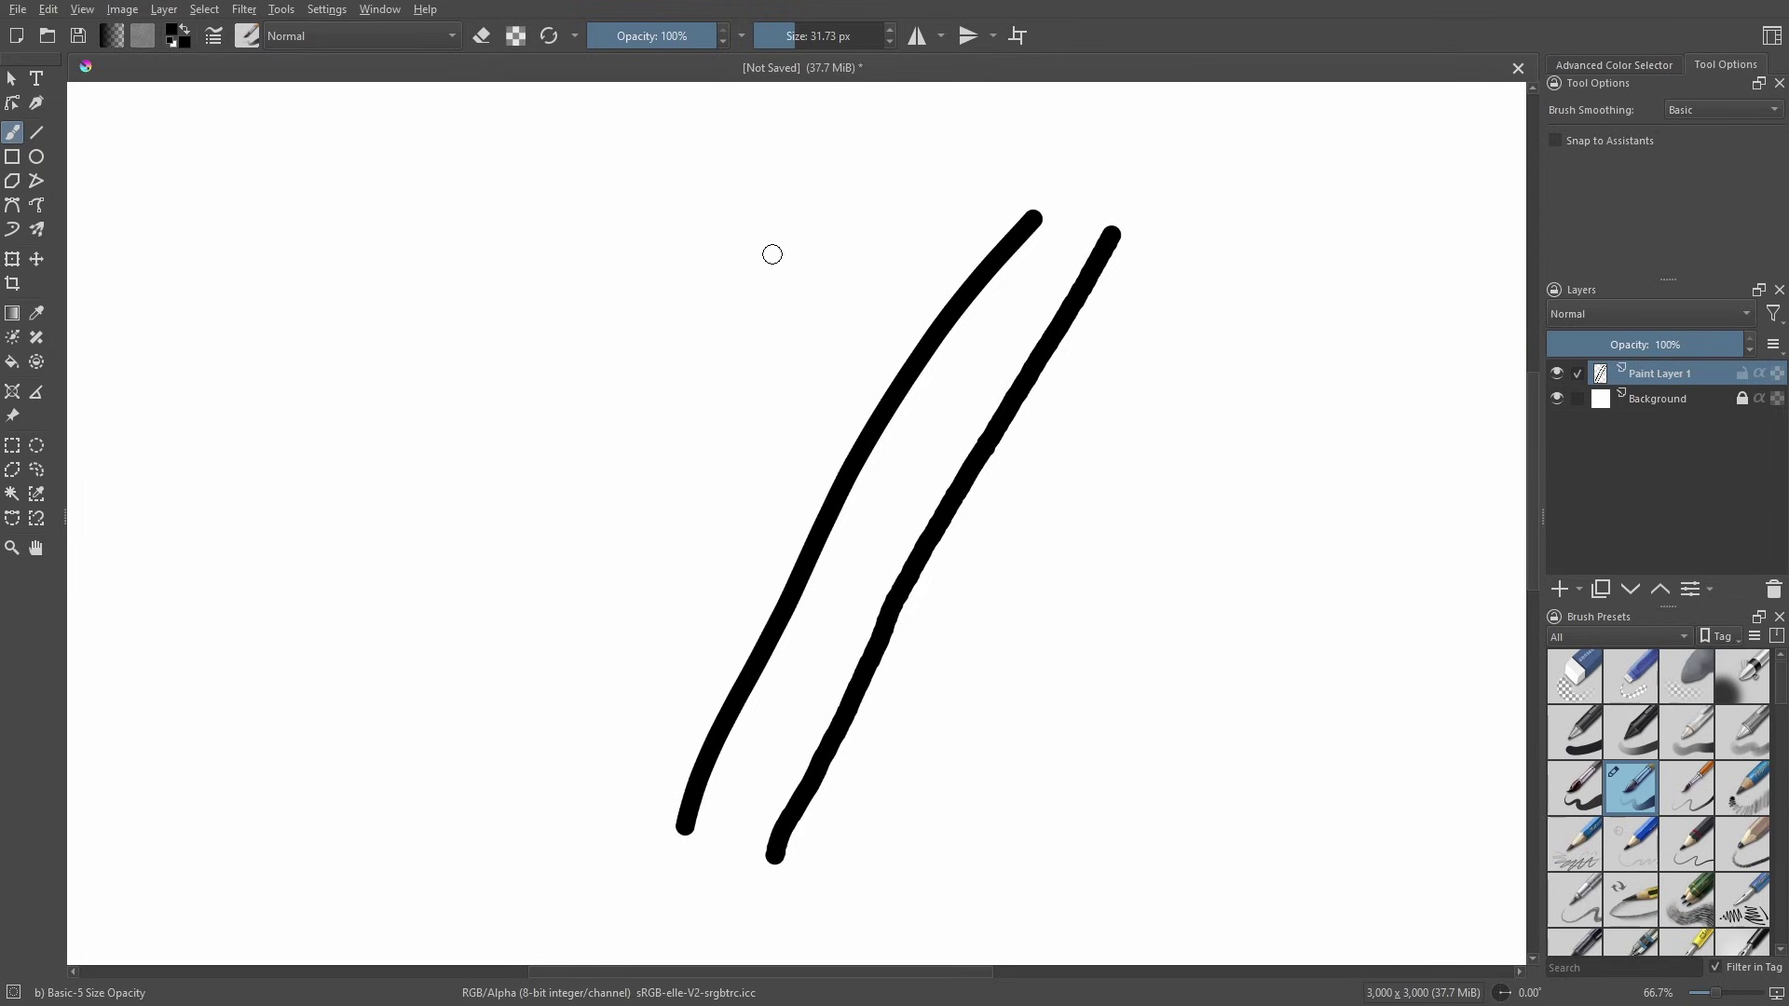
scroll(960, 420, up, 5)
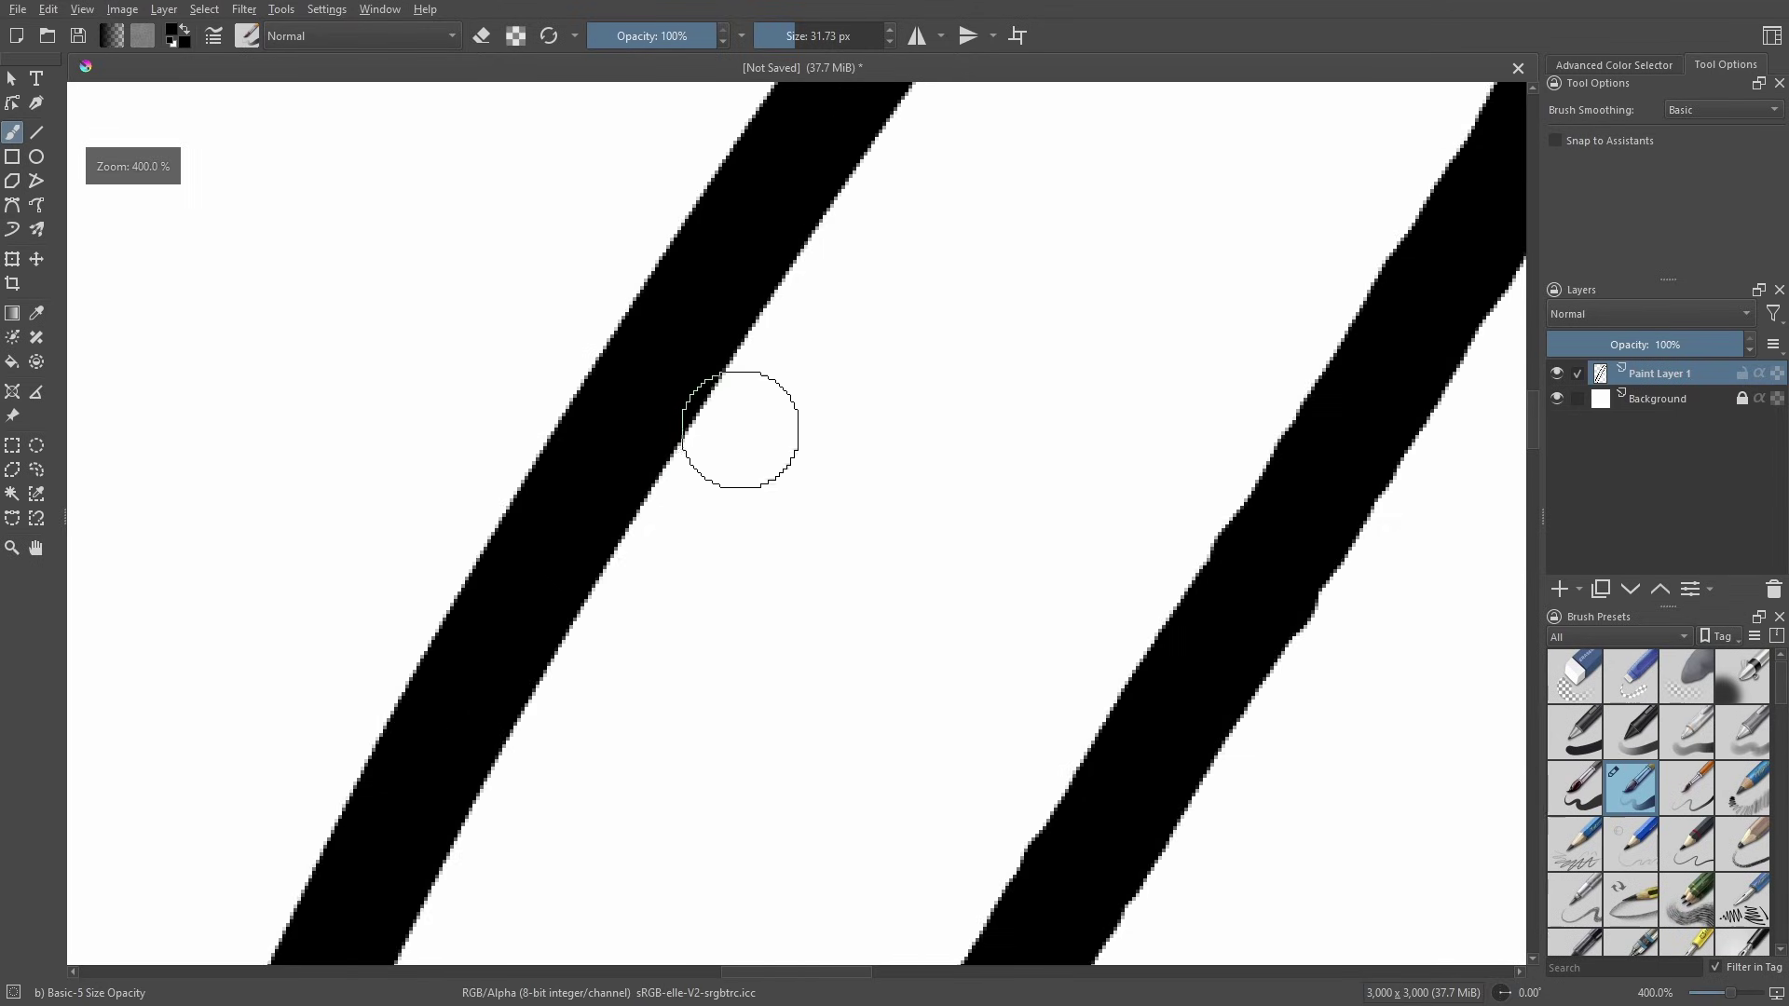
drag(791, 443, 809, 349)
drag(1184, 468, 774, 348)
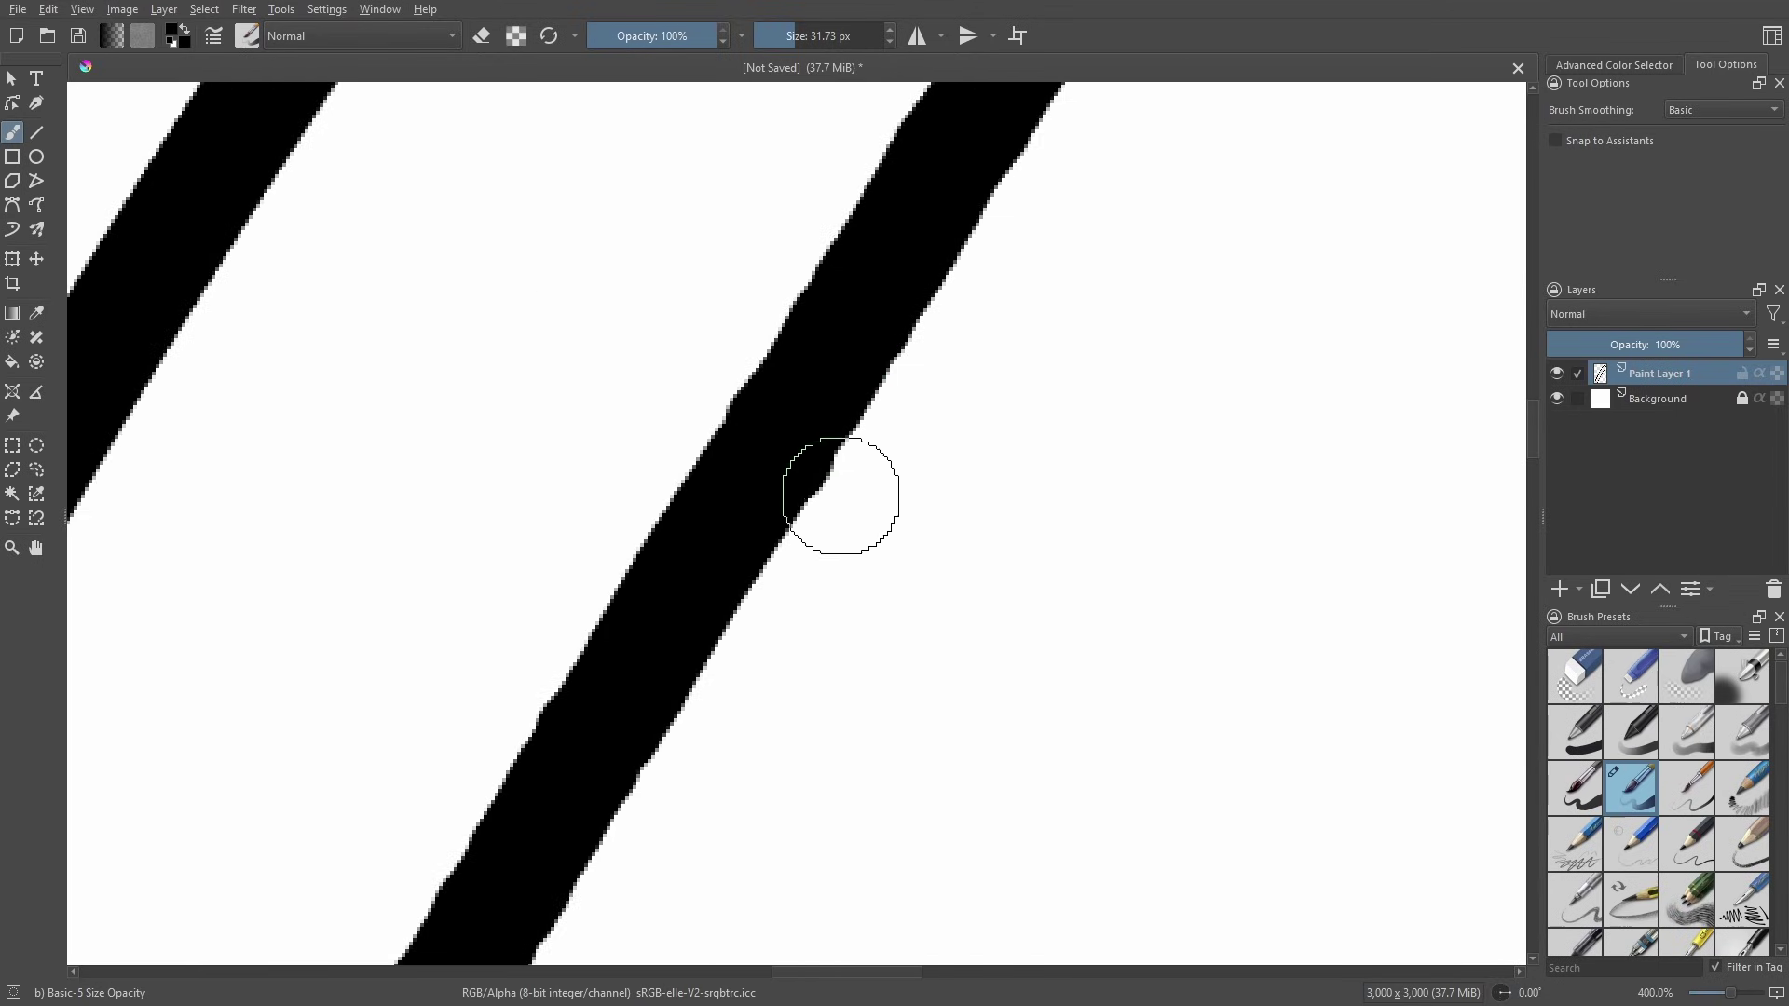
scroll(843, 485, up, 3)
Paint a small solid black blob just right of the unsmoothed diagonal line
mouse_move(1174, 319)
mouse_down()
mouse_move(1210, 557)
mouse_move(1278, 674)
mouse_up()
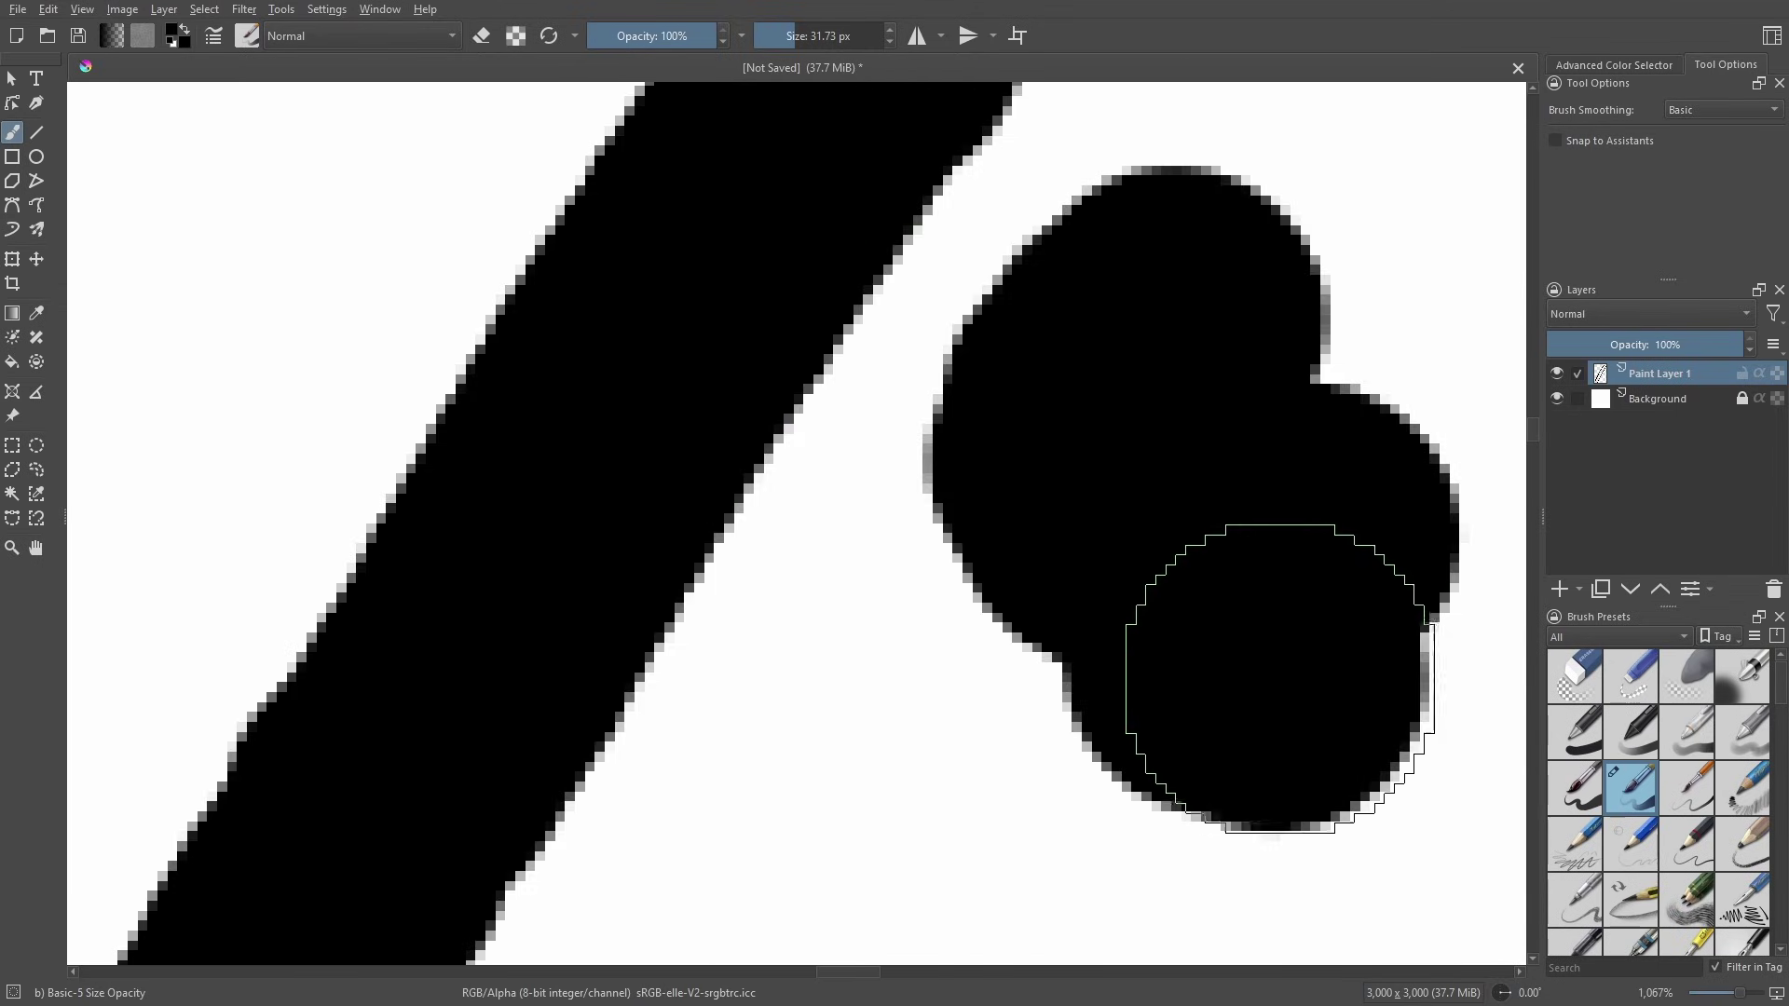
drag(1123, 642, 806, 388)
mouse_move(868, 549)
mouse_down()
mouse_move(1281, 424)
mouse_move(1372, 301)
mouse_up()
scroll(898, 563, down, 4)
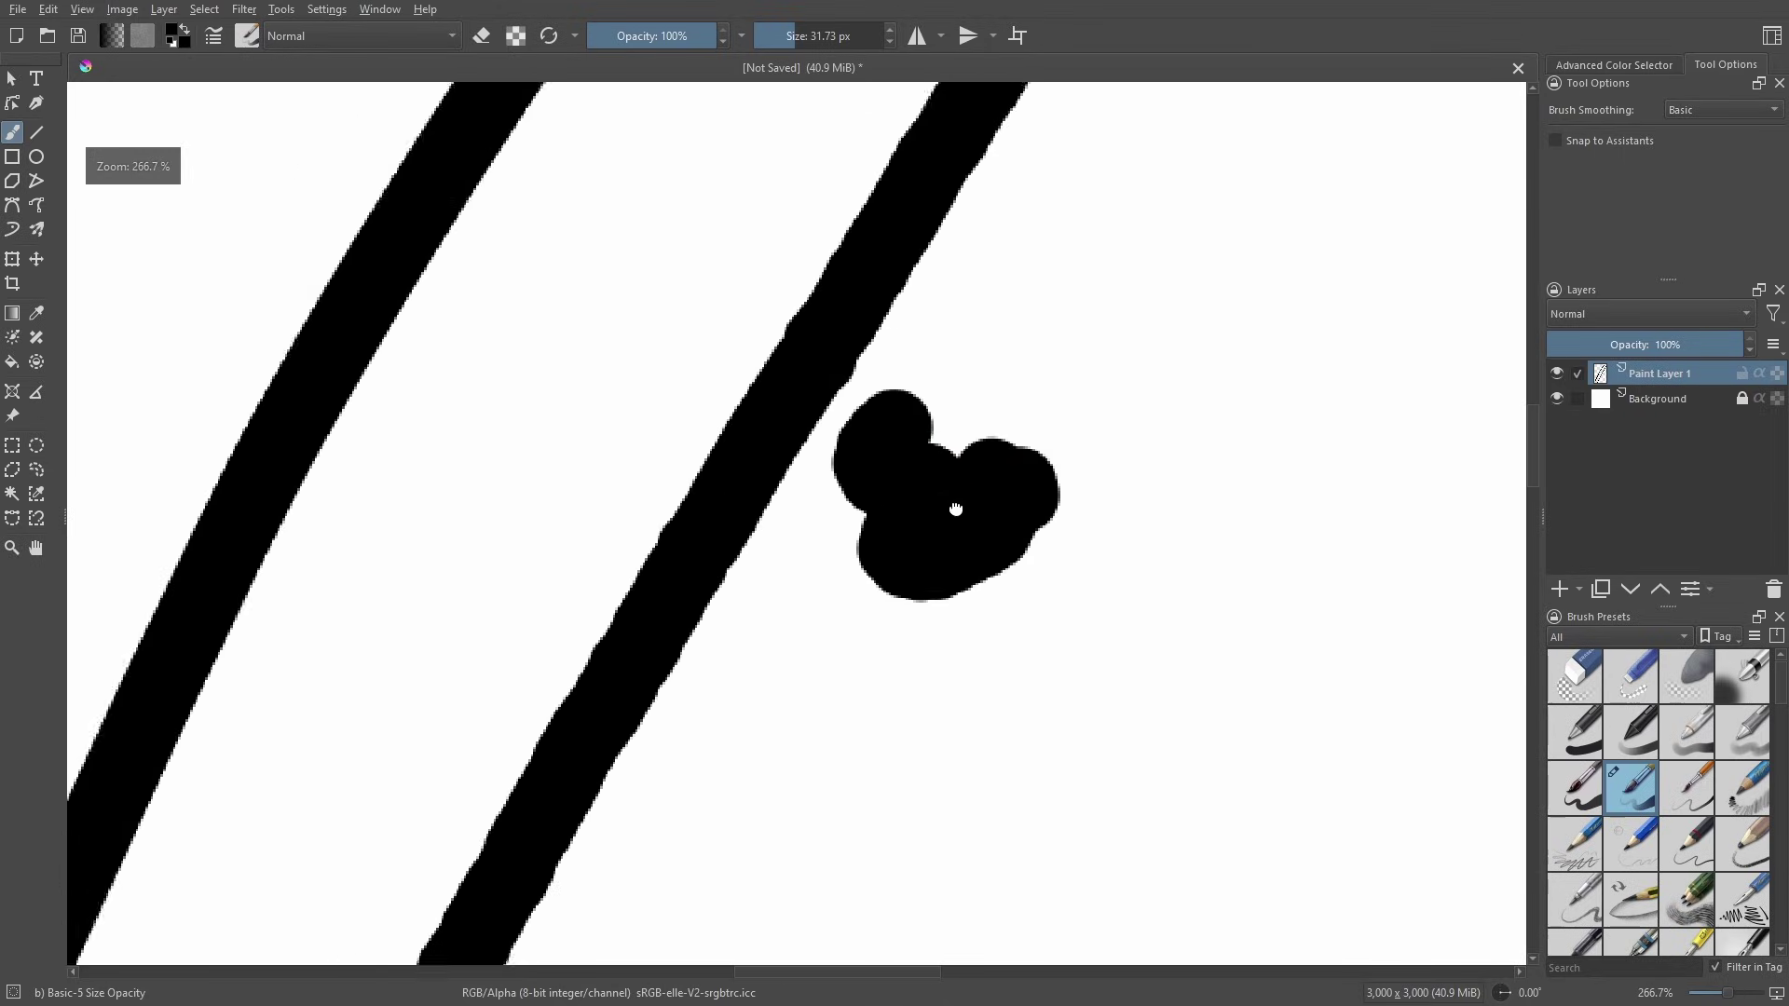
drag(955, 512, 1056, 571)
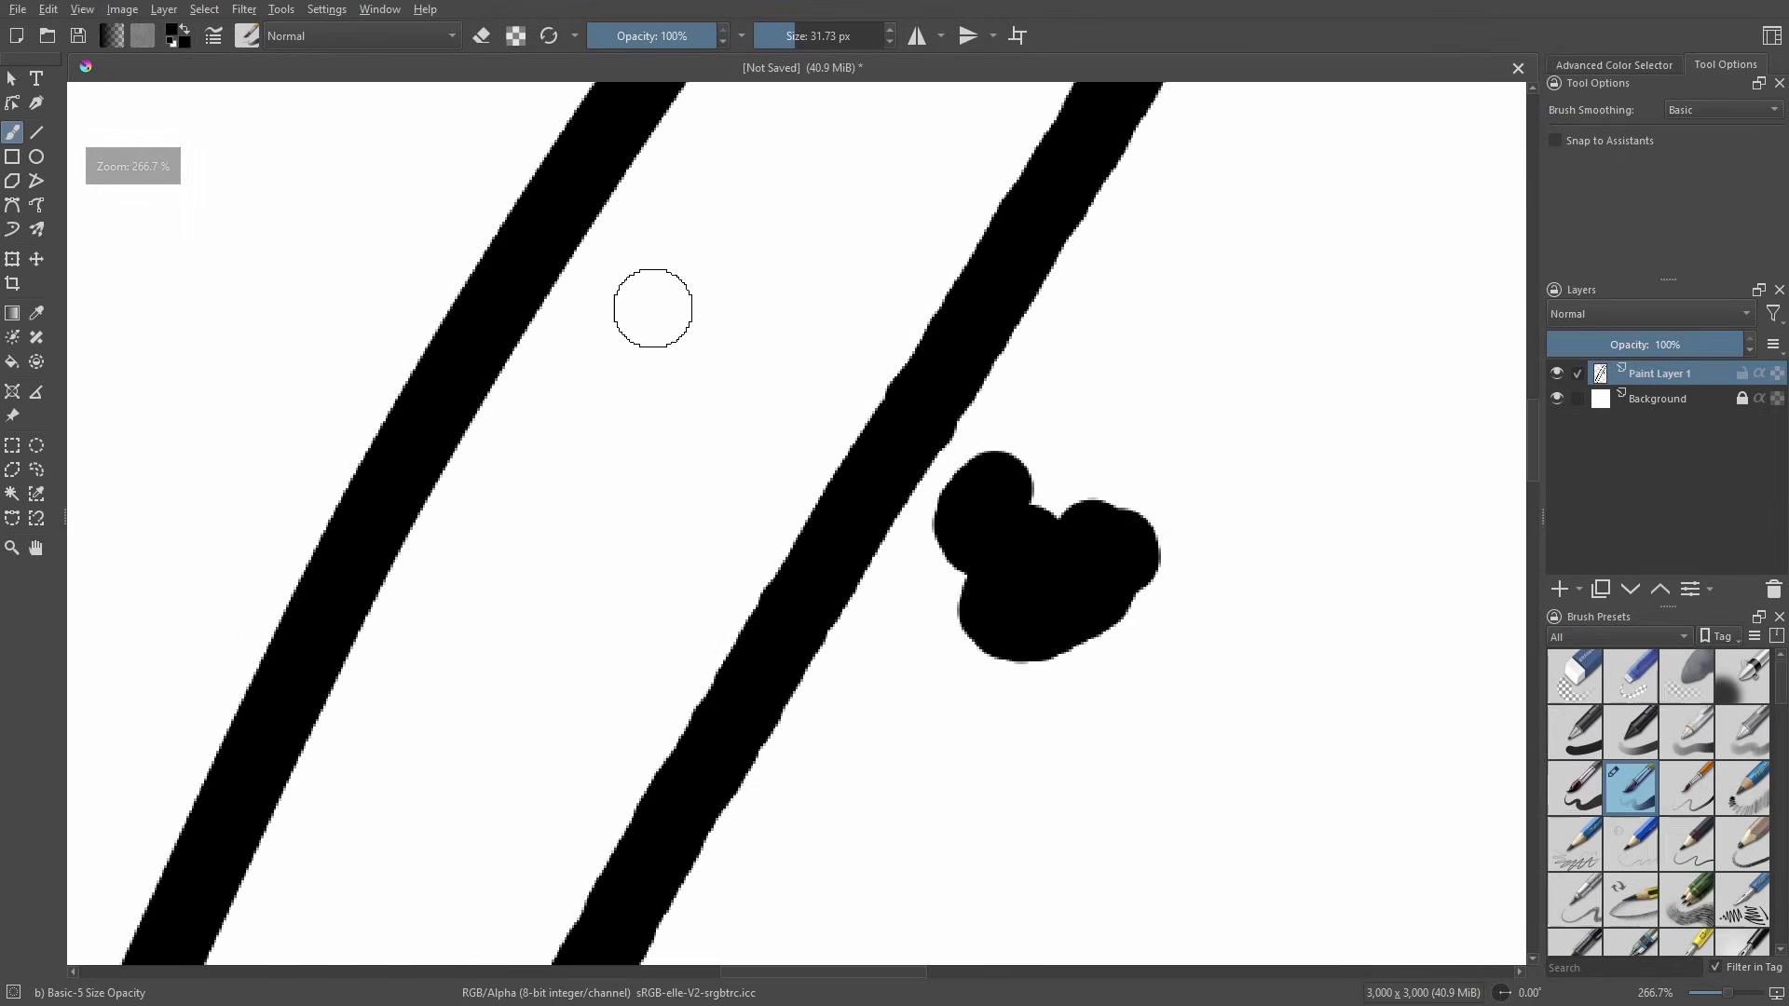
Turn off anti-aliasing for the brush tip in the brush settings and close the editor
click(213, 37)
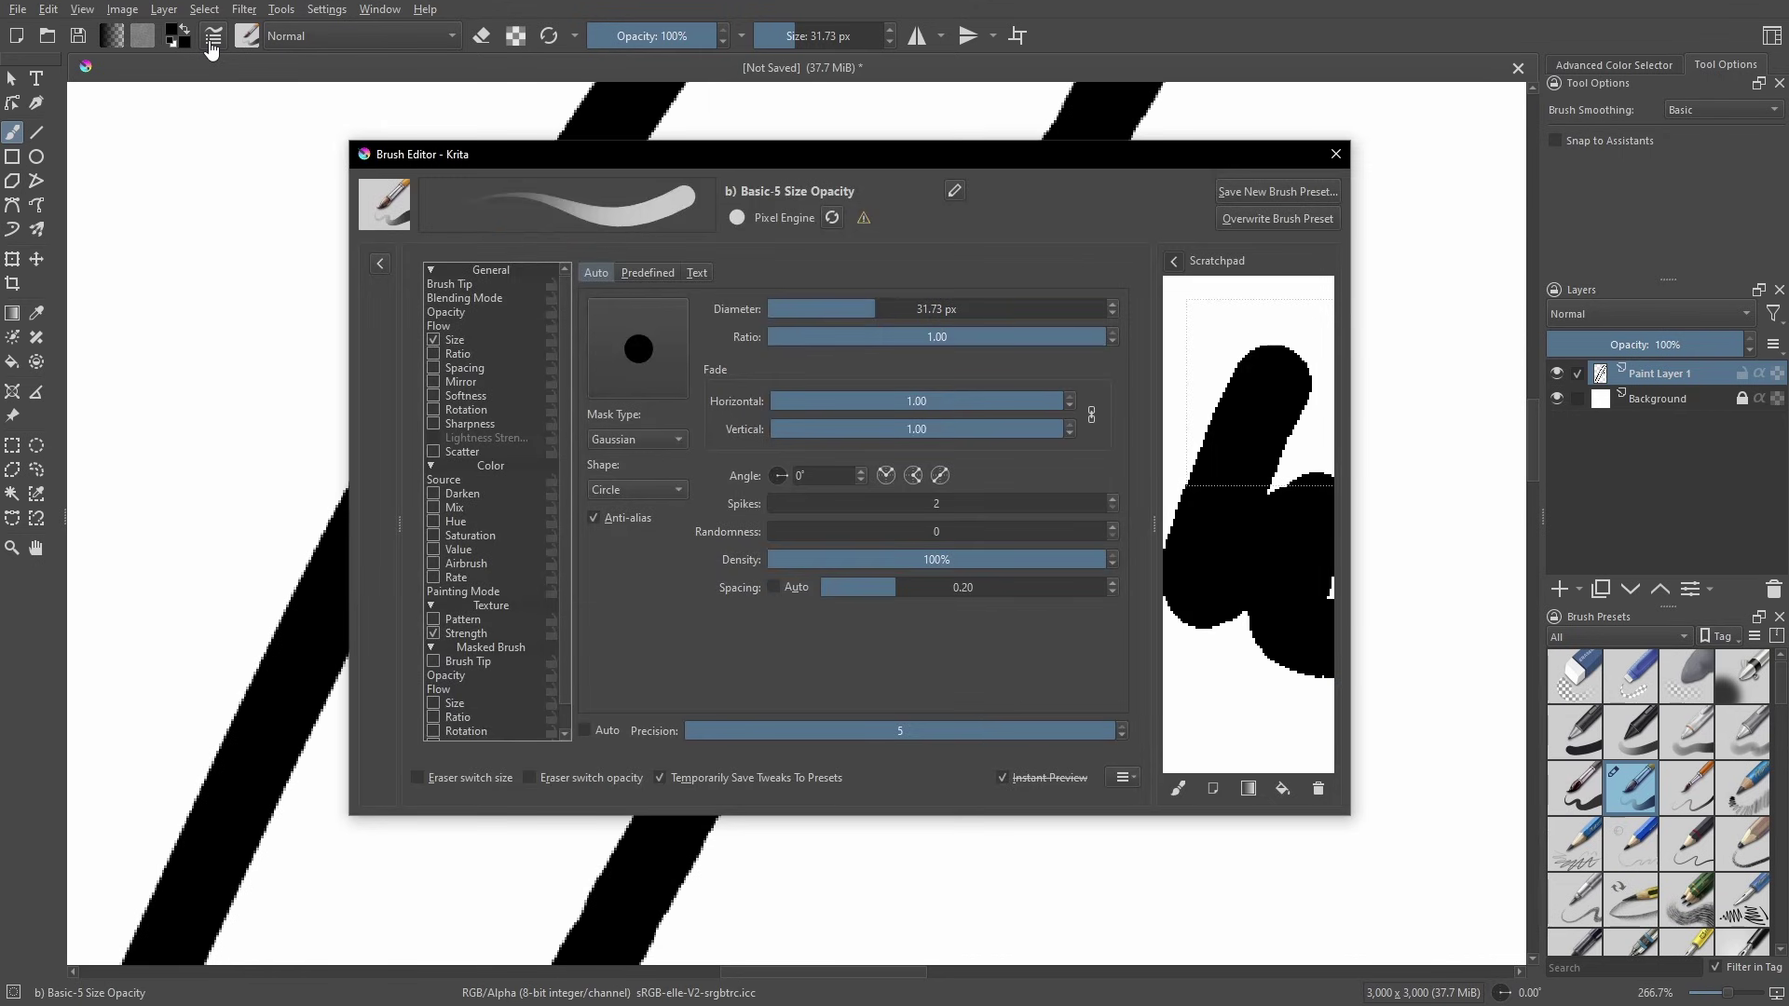
click(593, 519)
click(1342, 164)
Draw a hooked stroke right of the black blob with the aliased brush and inspect its pixel edges
scroll(759, 447, right, 5)
mouse_move(649, 308)
mouse_down()
mouse_move(822, 468)
mouse_move(675, 658)
mouse_move(689, 545)
mouse_up()
scroll(697, 618, up, 3)
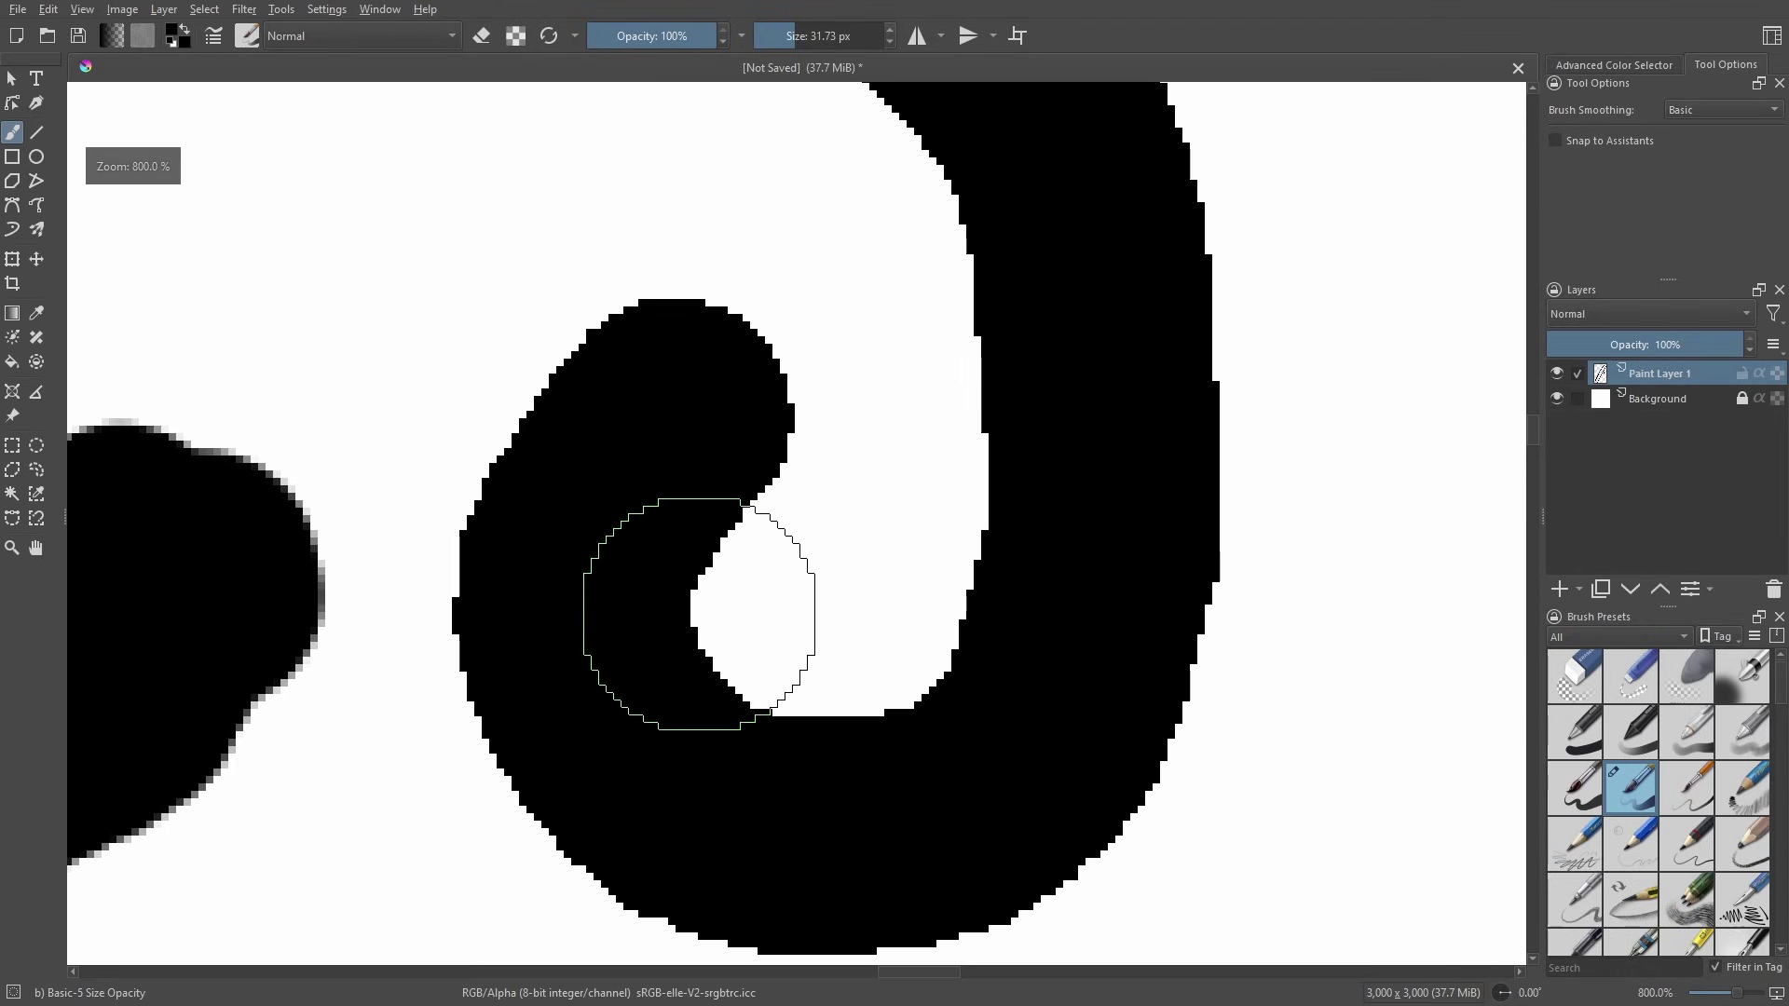
scroll(821, 585, down, 2)
drag(902, 572, 759, 652)
Draw a long arc around the right side of the hooked stroke and check its jagged edges
mouse_move(714, 156)
mouse_down()
mouse_move(809, 182)
mouse_move(904, 249)
mouse_move(972, 333)
mouse_move(1024, 456)
mouse_move(1045, 667)
mouse_move(1014, 776)
mouse_move(931, 866)
mouse_up()
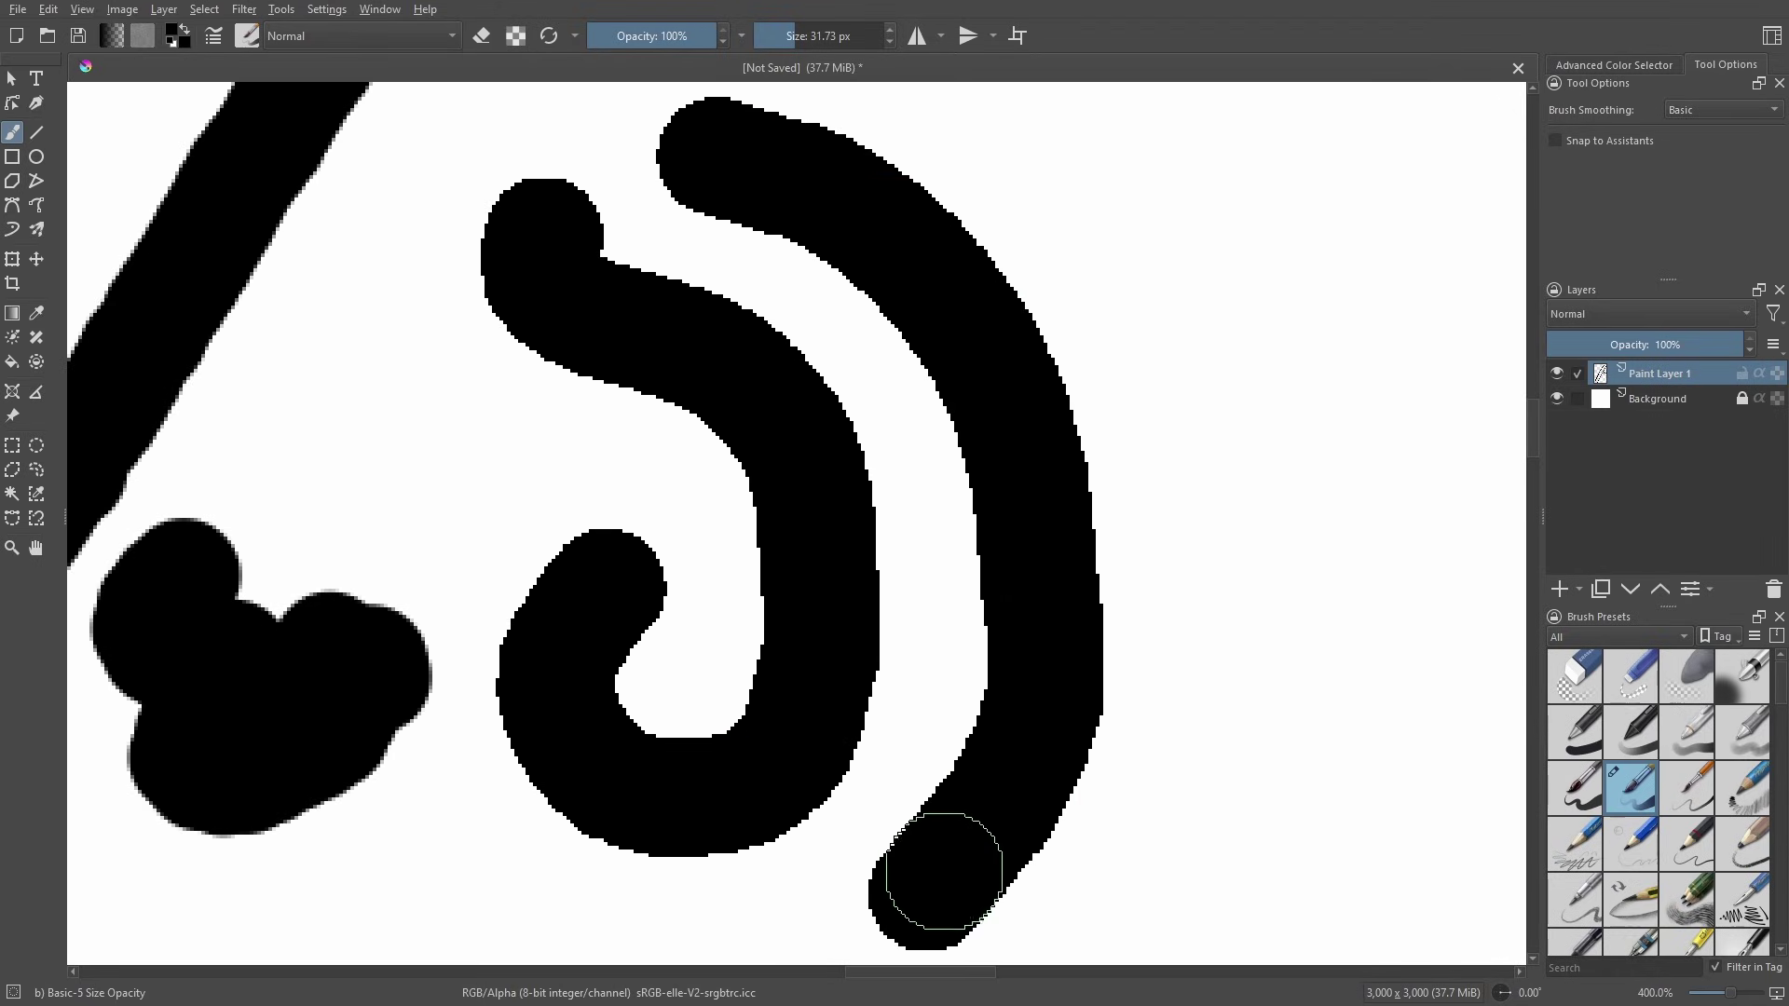
scroll(876, 336, up, 4)
scroll(973, 415, down, 4)
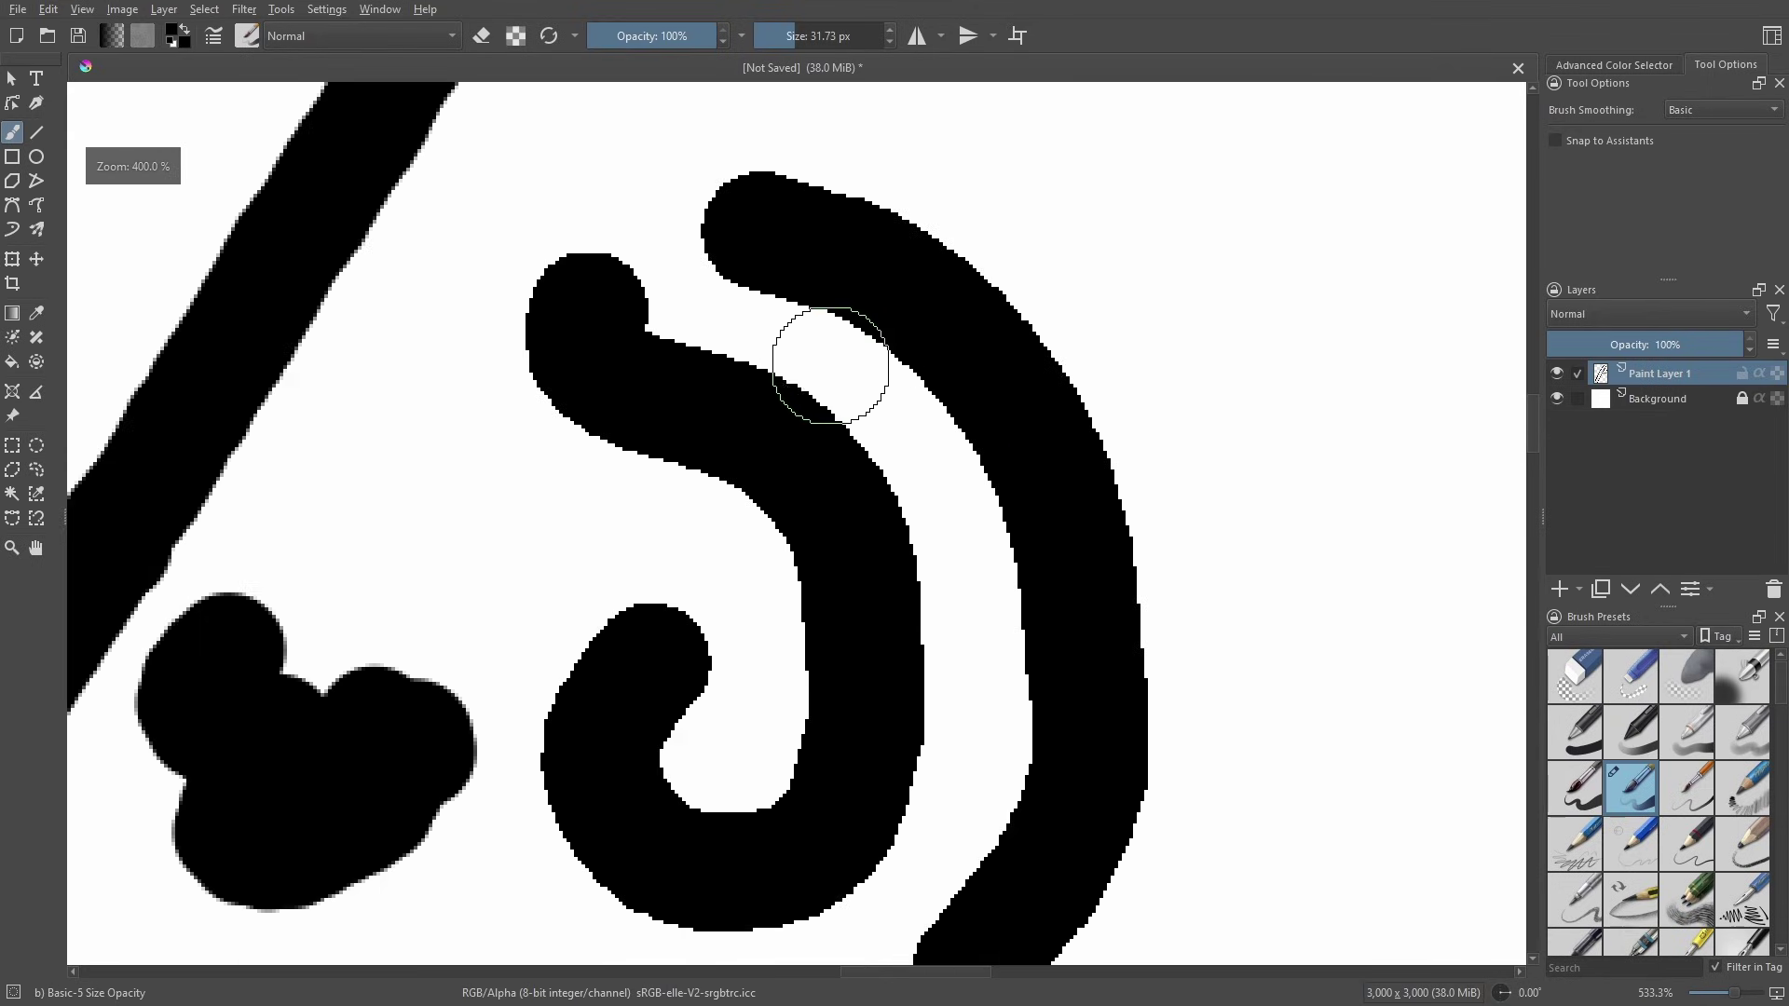
Compare the aliased and anti-aliased edges, and draw a short curved stroke between the blob and the hooked stroke
drag(309, 351, 774, 472)
scroll(780, 461, up, 3)
scroll(959, 443, down, 3)
drag(1136, 477, 717, 380)
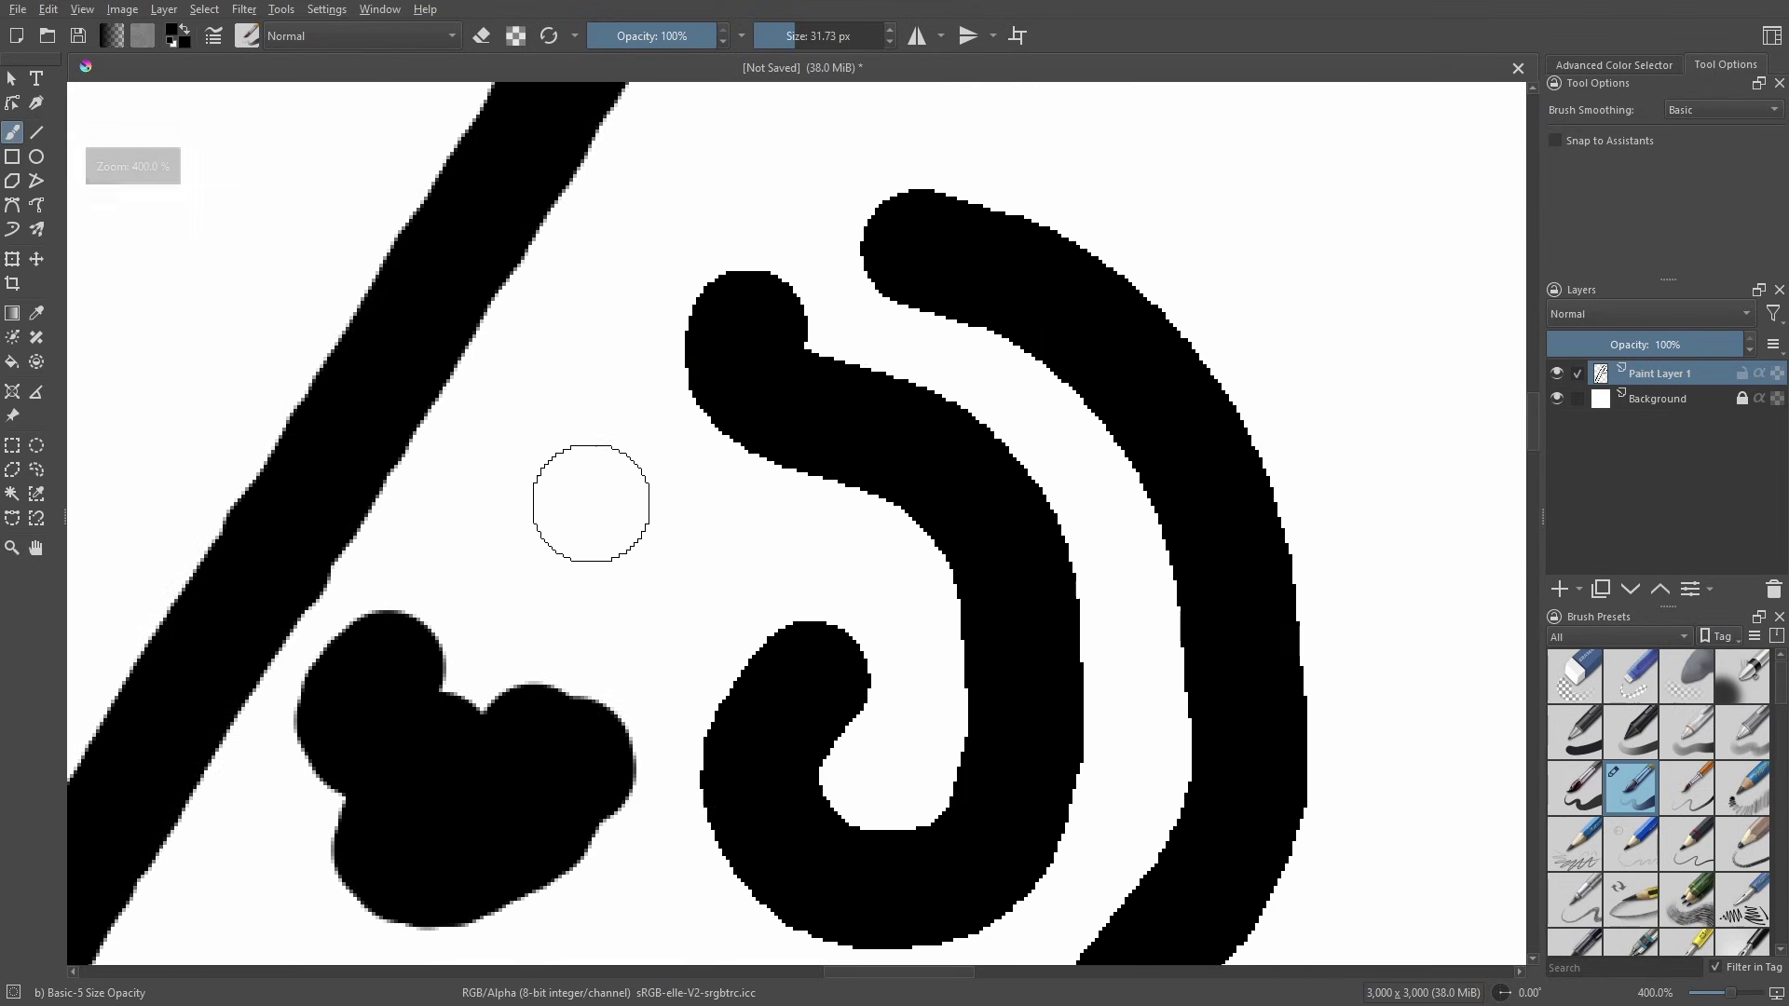
drag(590, 499, 783, 561)
scroll(482, 344, down, 1)
Set the brush size to 1 px and draw thin curved pixel strokes in the empty area right of the arc
drag(482, 344, 34, 470)
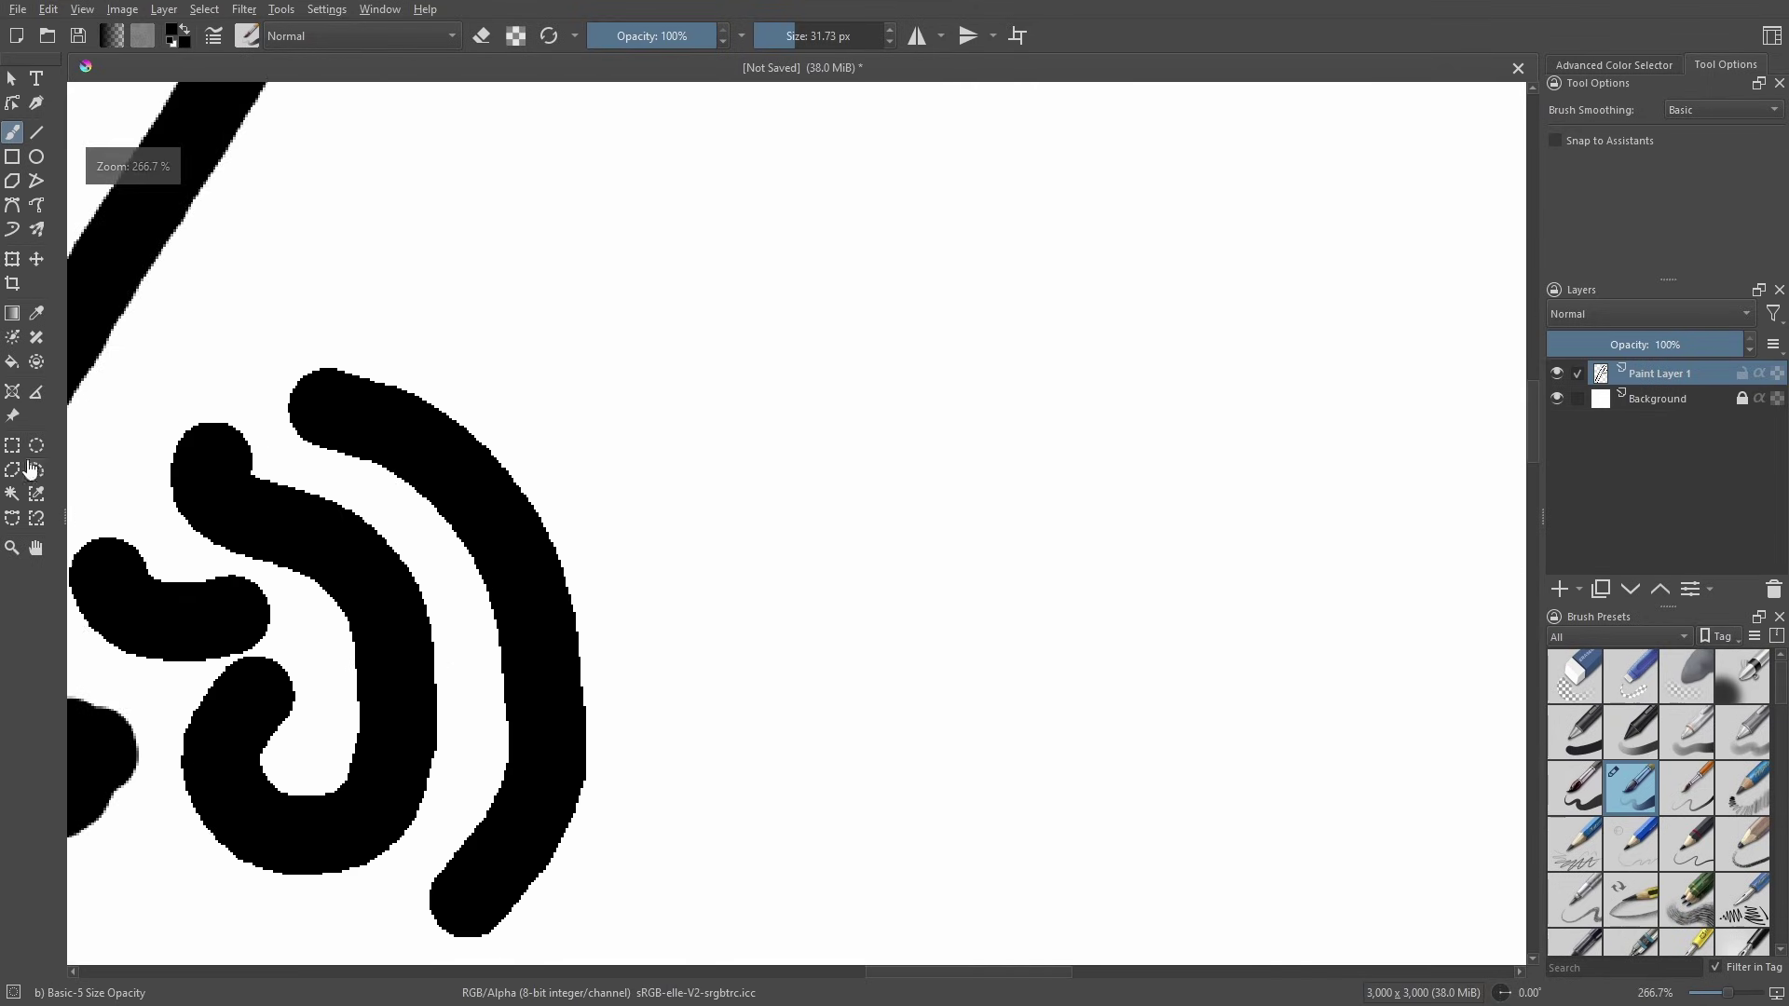
scroll(652, 387, up, 3)
click(826, 34)
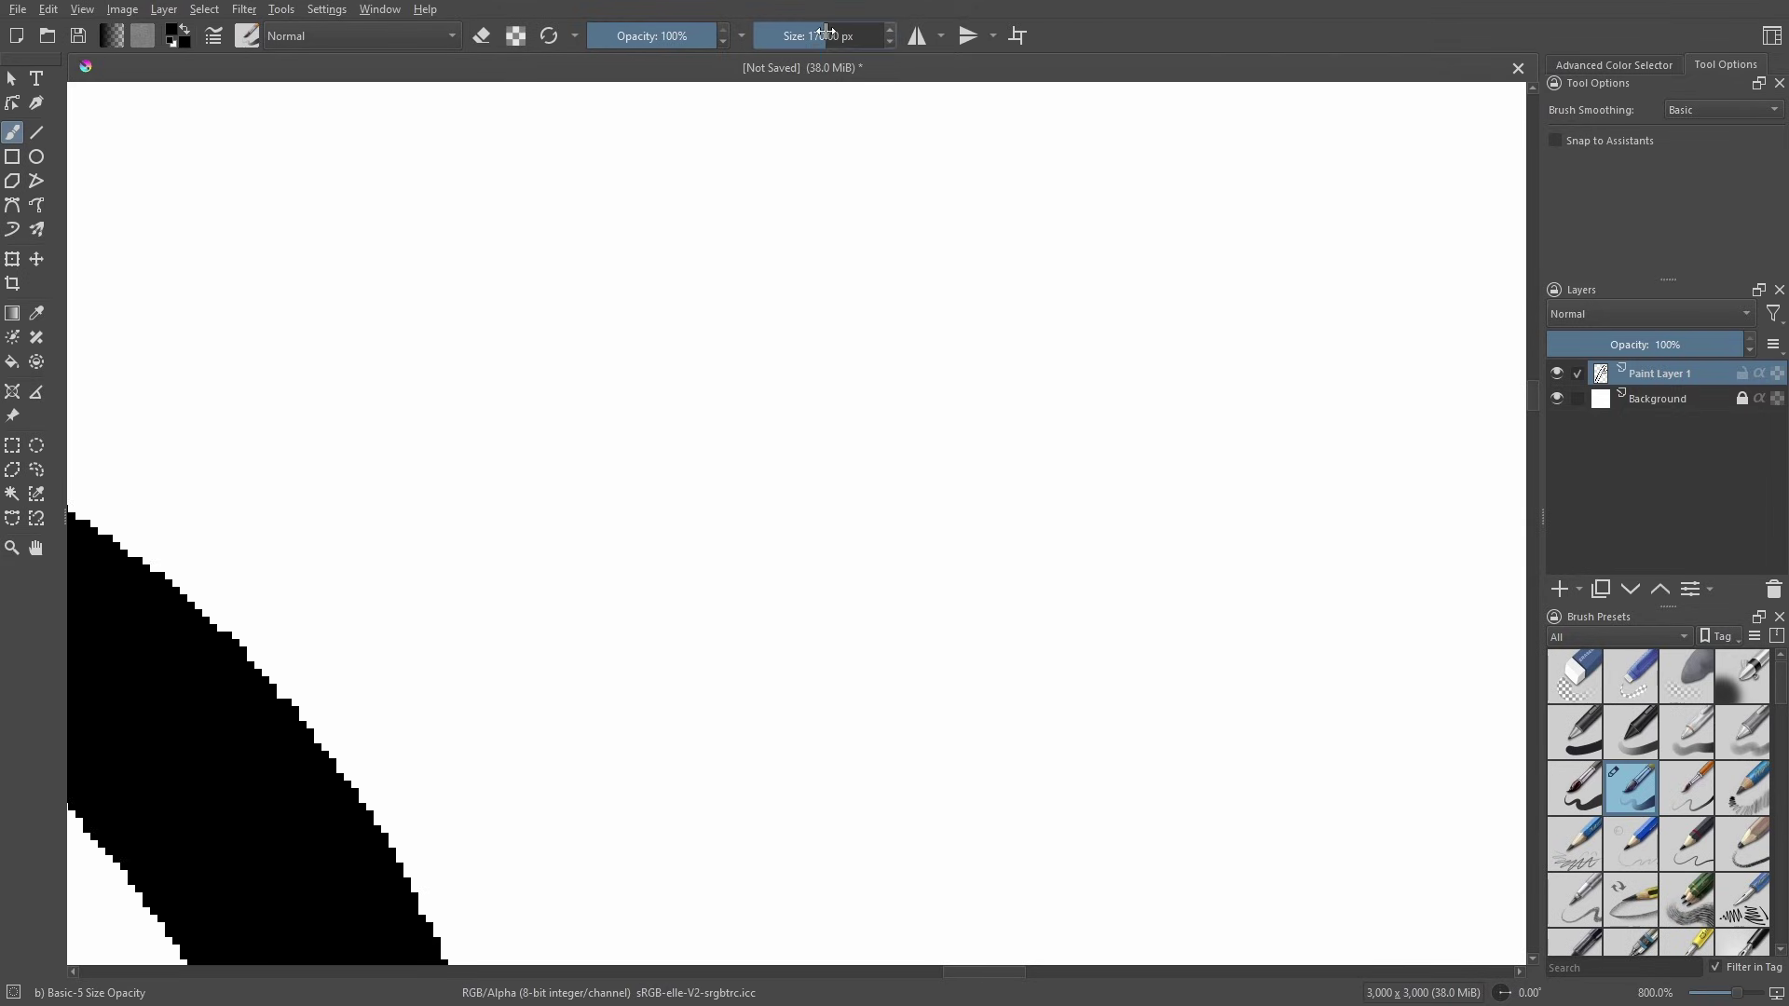
drag(712, 360, 940, 306)
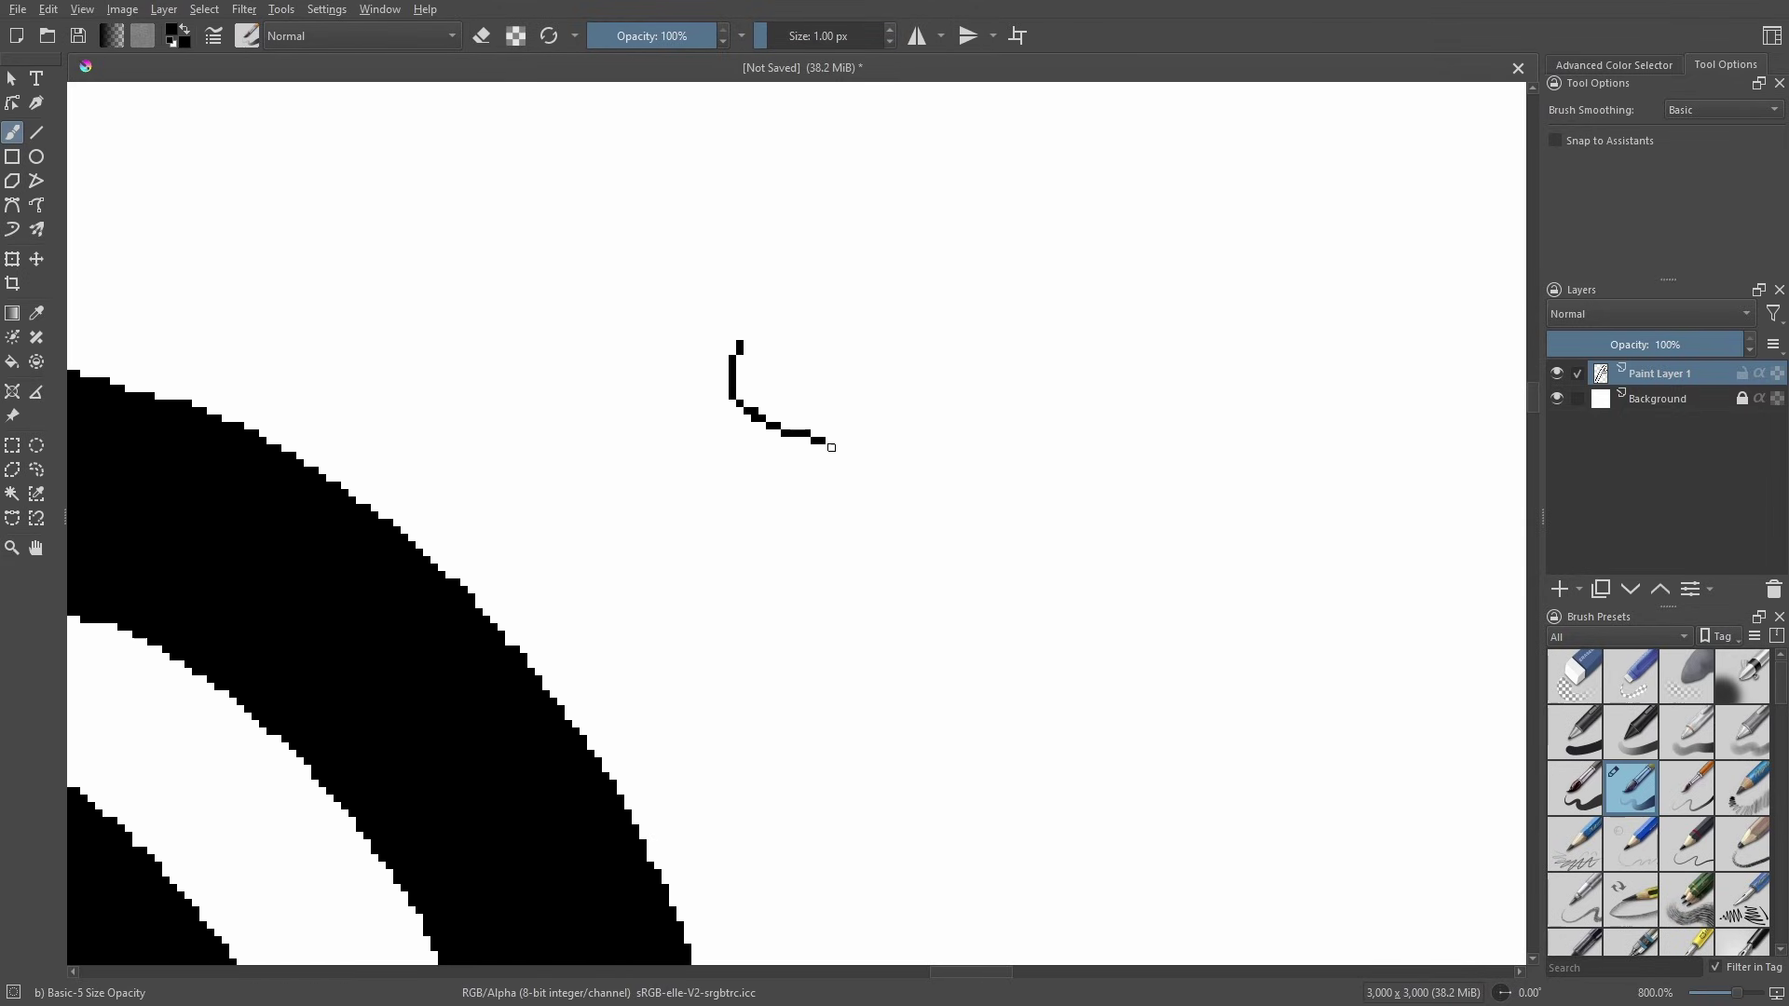
drag(831, 447, 904, 556)
scroll(904, 557, up, 3)
drag(917, 765, 1008, 765)
mouse_move(1063, 765)
mouse_down()
mouse_move(1190, 465)
mouse_move(1283, 524)
mouse_up()
Set the brush smoothing to None and draw more one-pixel freehand lines around the thin strokes
click(1688, 110)
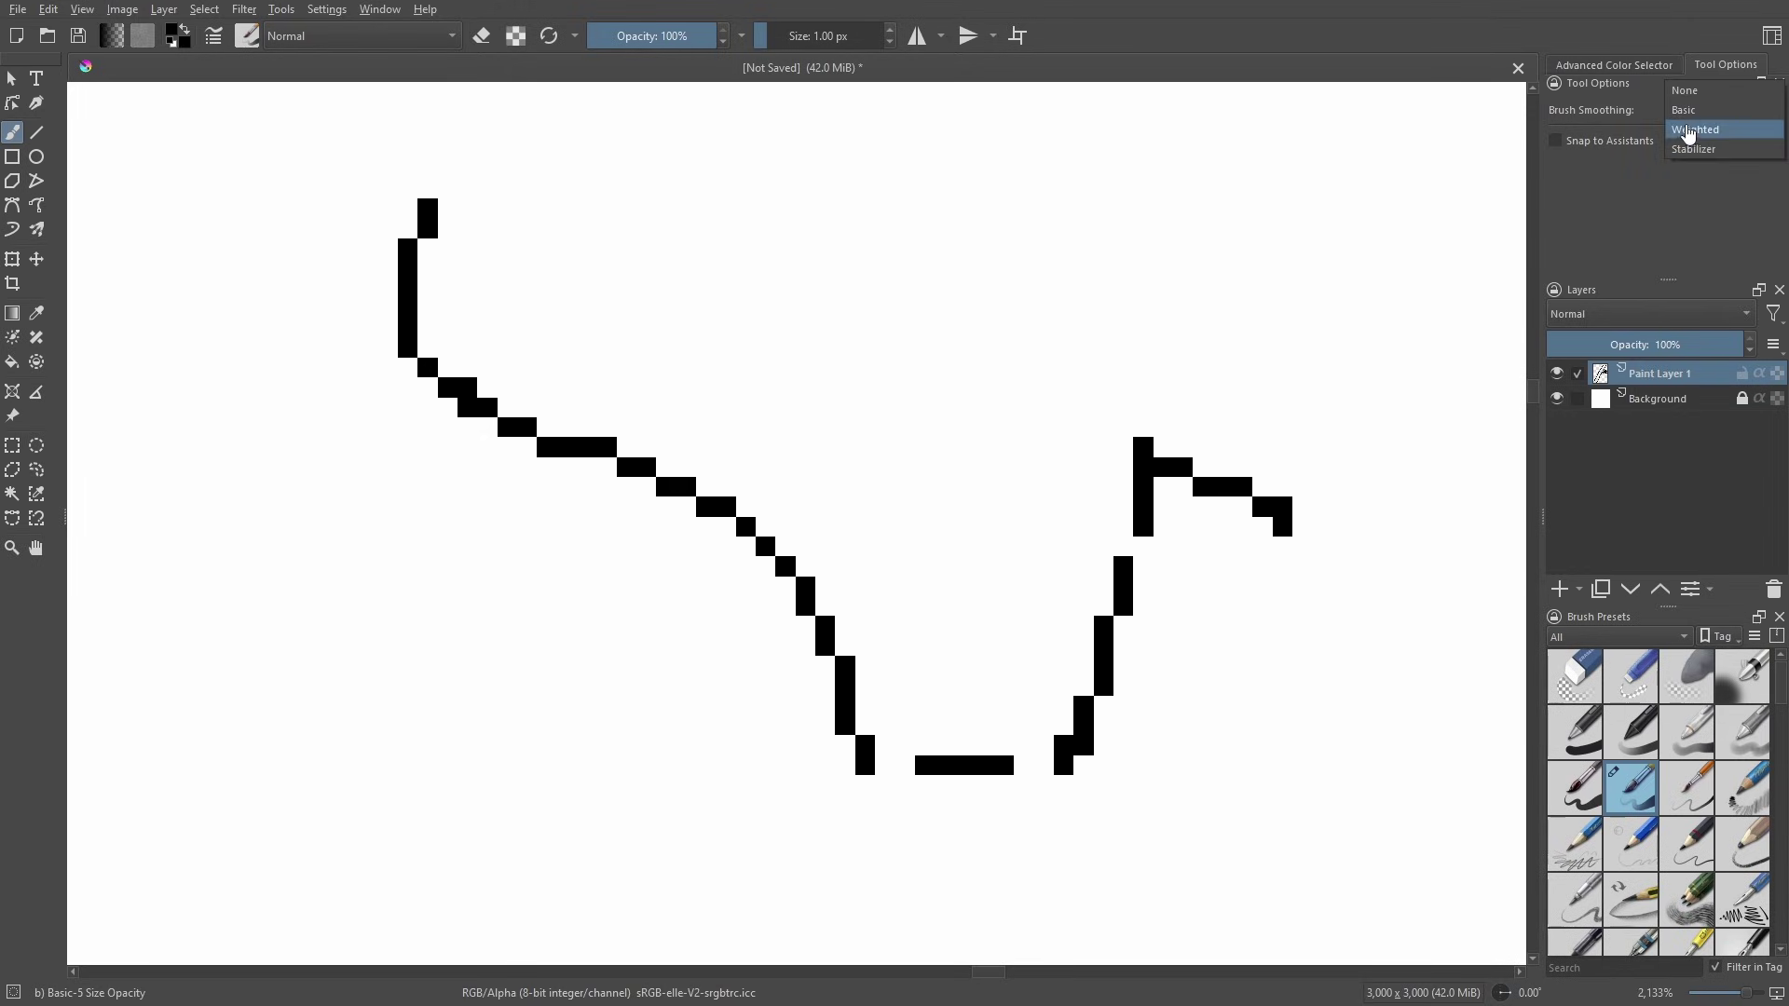
click(1685, 90)
mouse_move(1040, 783)
mouse_down()
mouse_move(1076, 766)
mouse_move(1124, 791)
mouse_move(1243, 763)
mouse_move(1382, 584)
mouse_move(1384, 463)
mouse_up()
click(1699, 116)
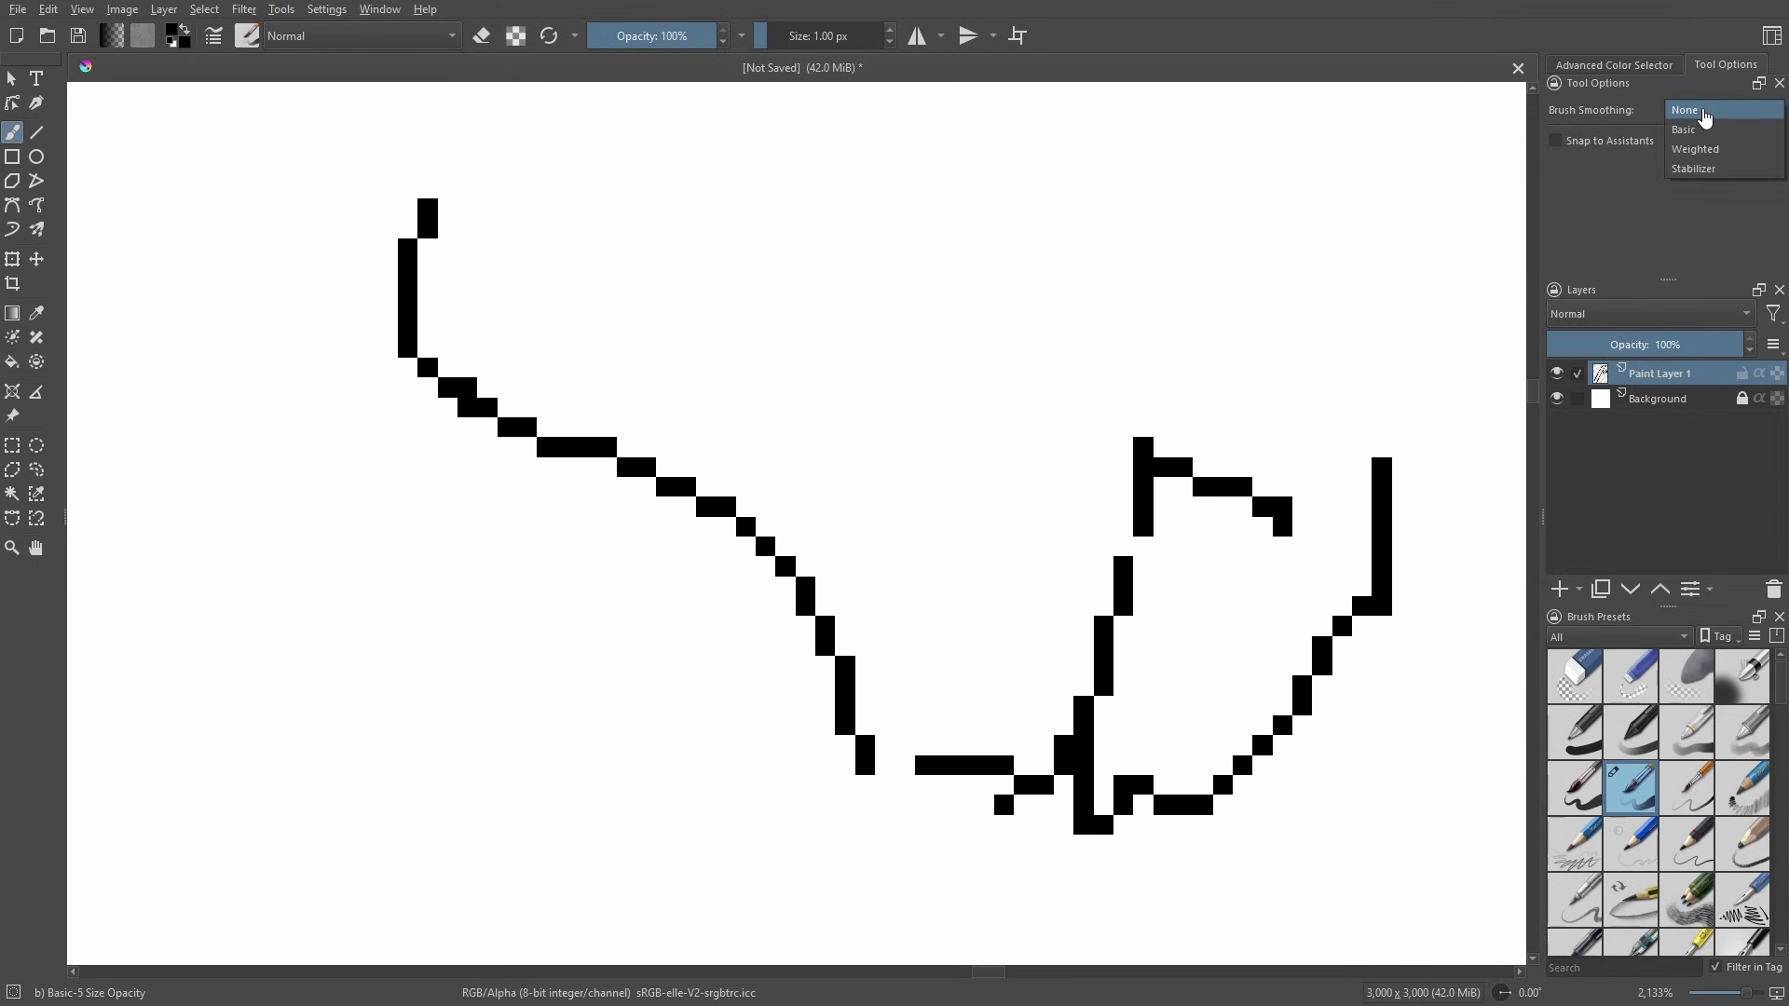
click(1705, 111)
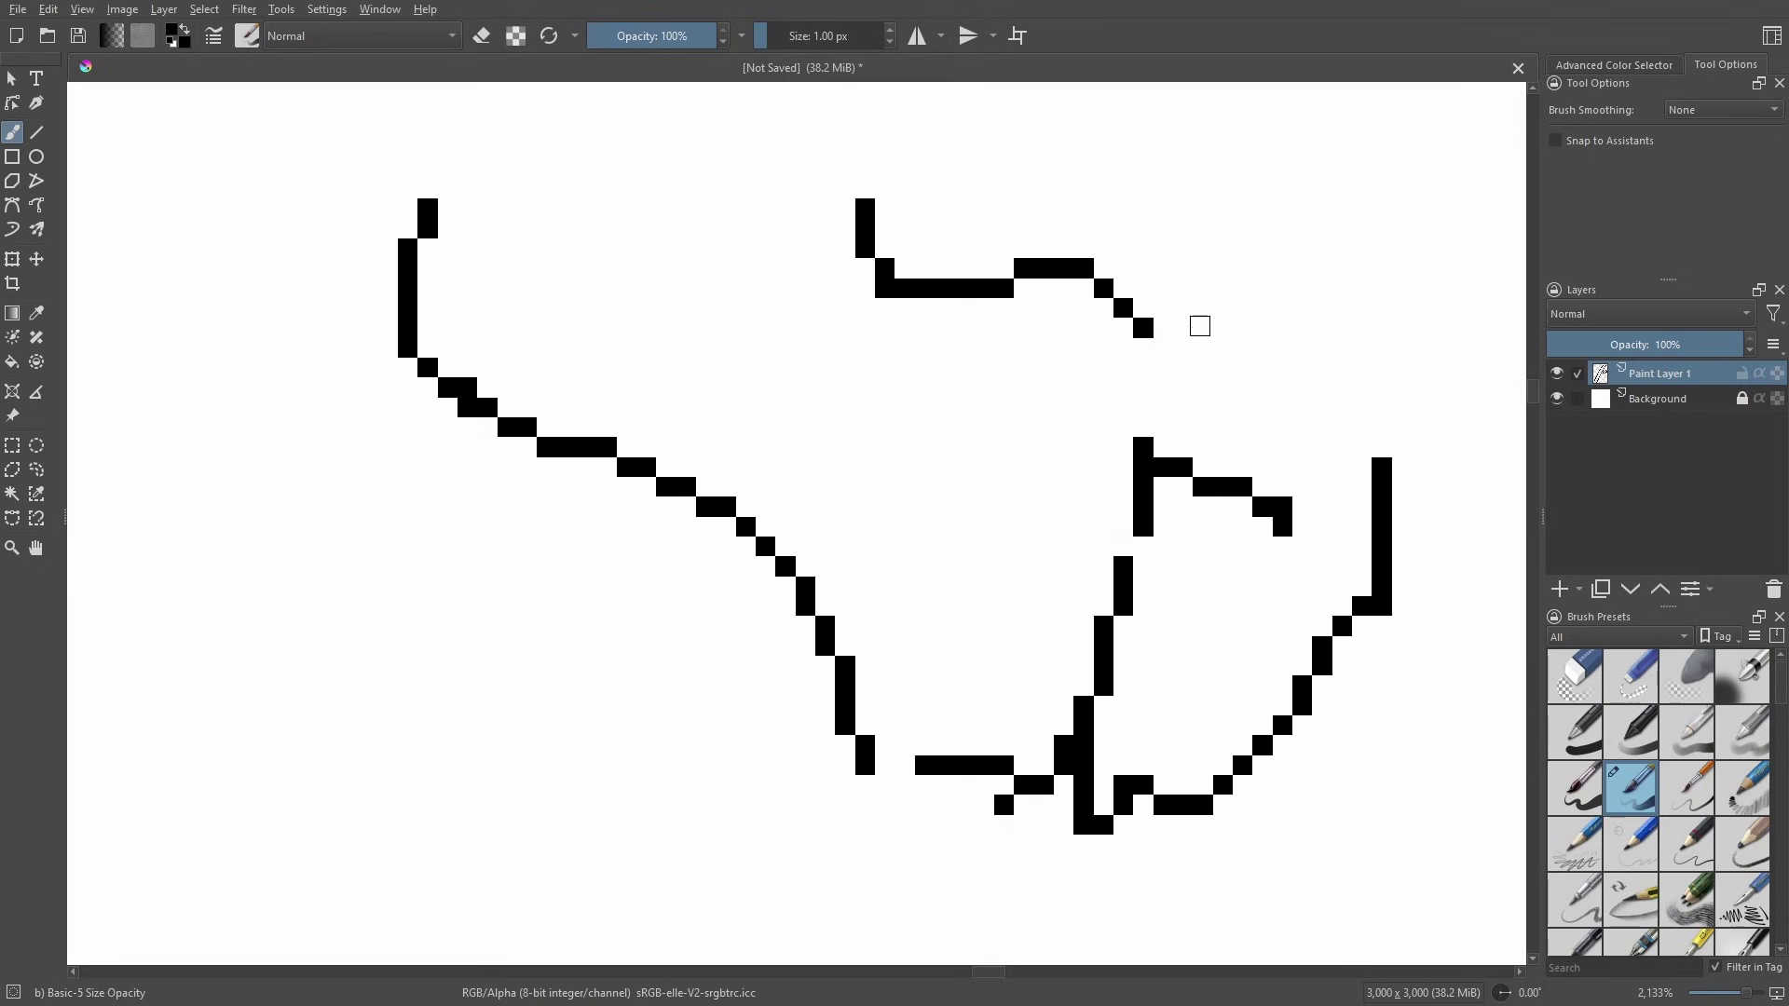
Fill in single pixels at the right end of the upper one-pixel line to form a solid corner
scroll(1199, 326, up, 3)
click(1062, 430)
click(1005, 372)
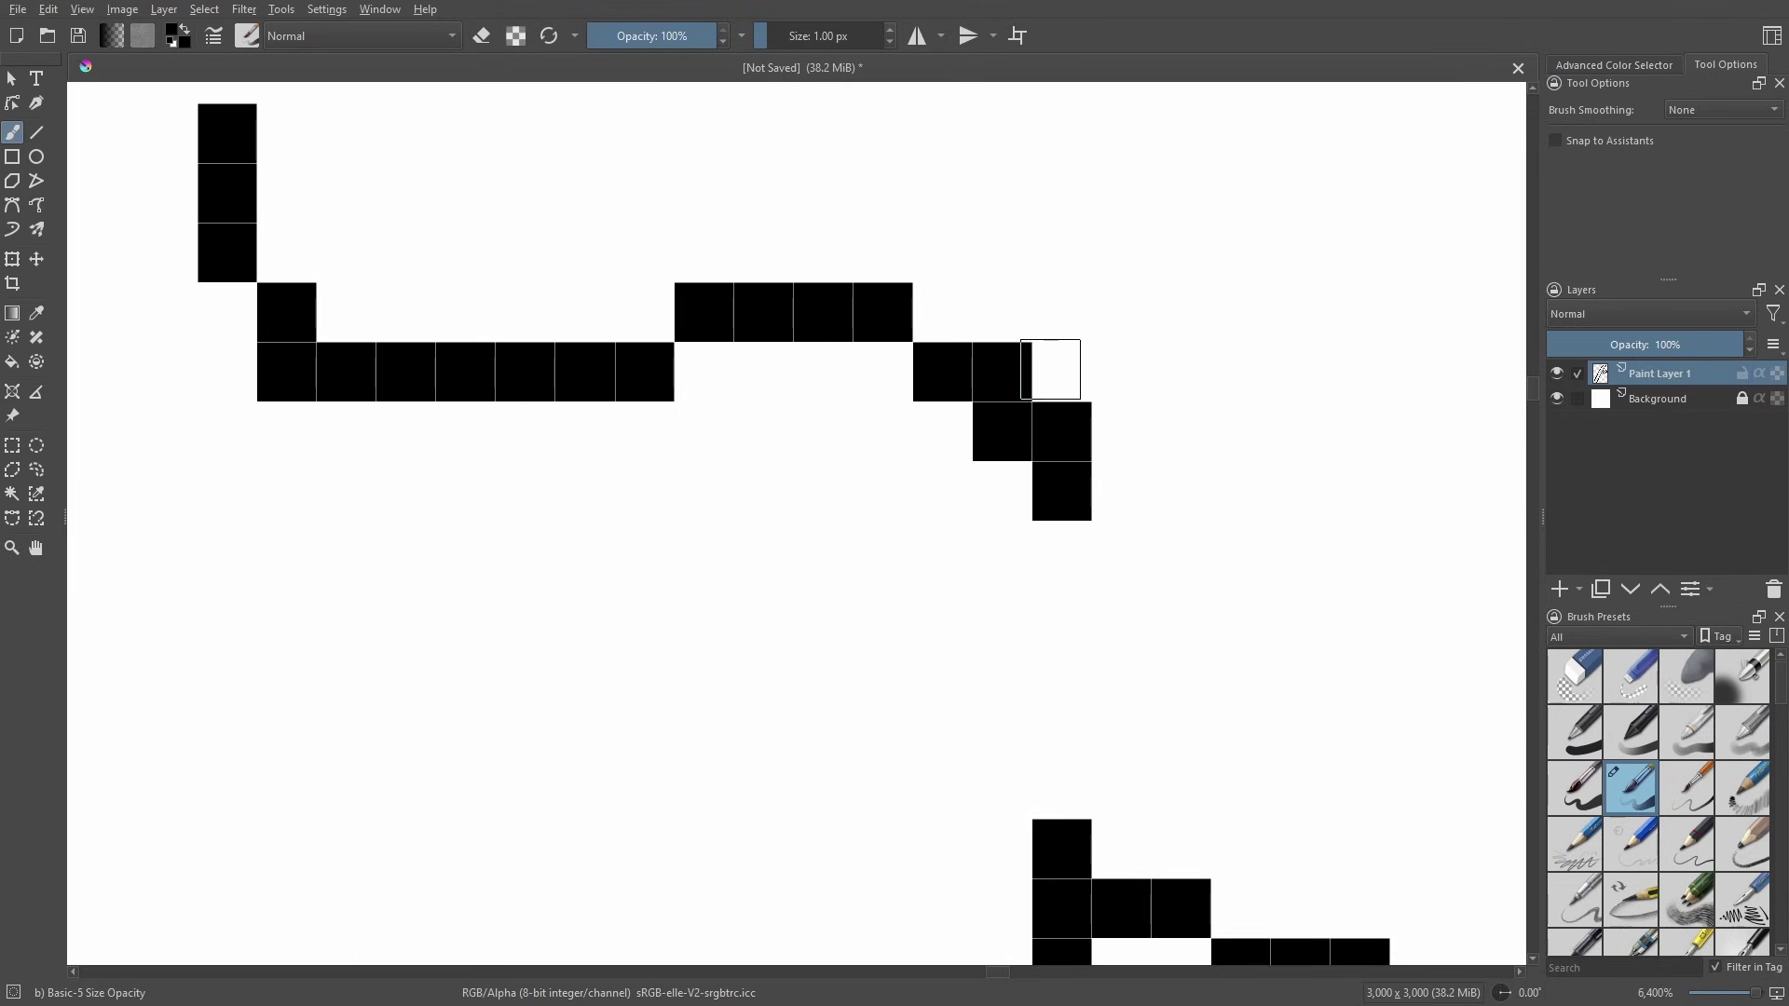
drag(1051, 370, 1002, 312)
click(1064, 301)
click(942, 304)
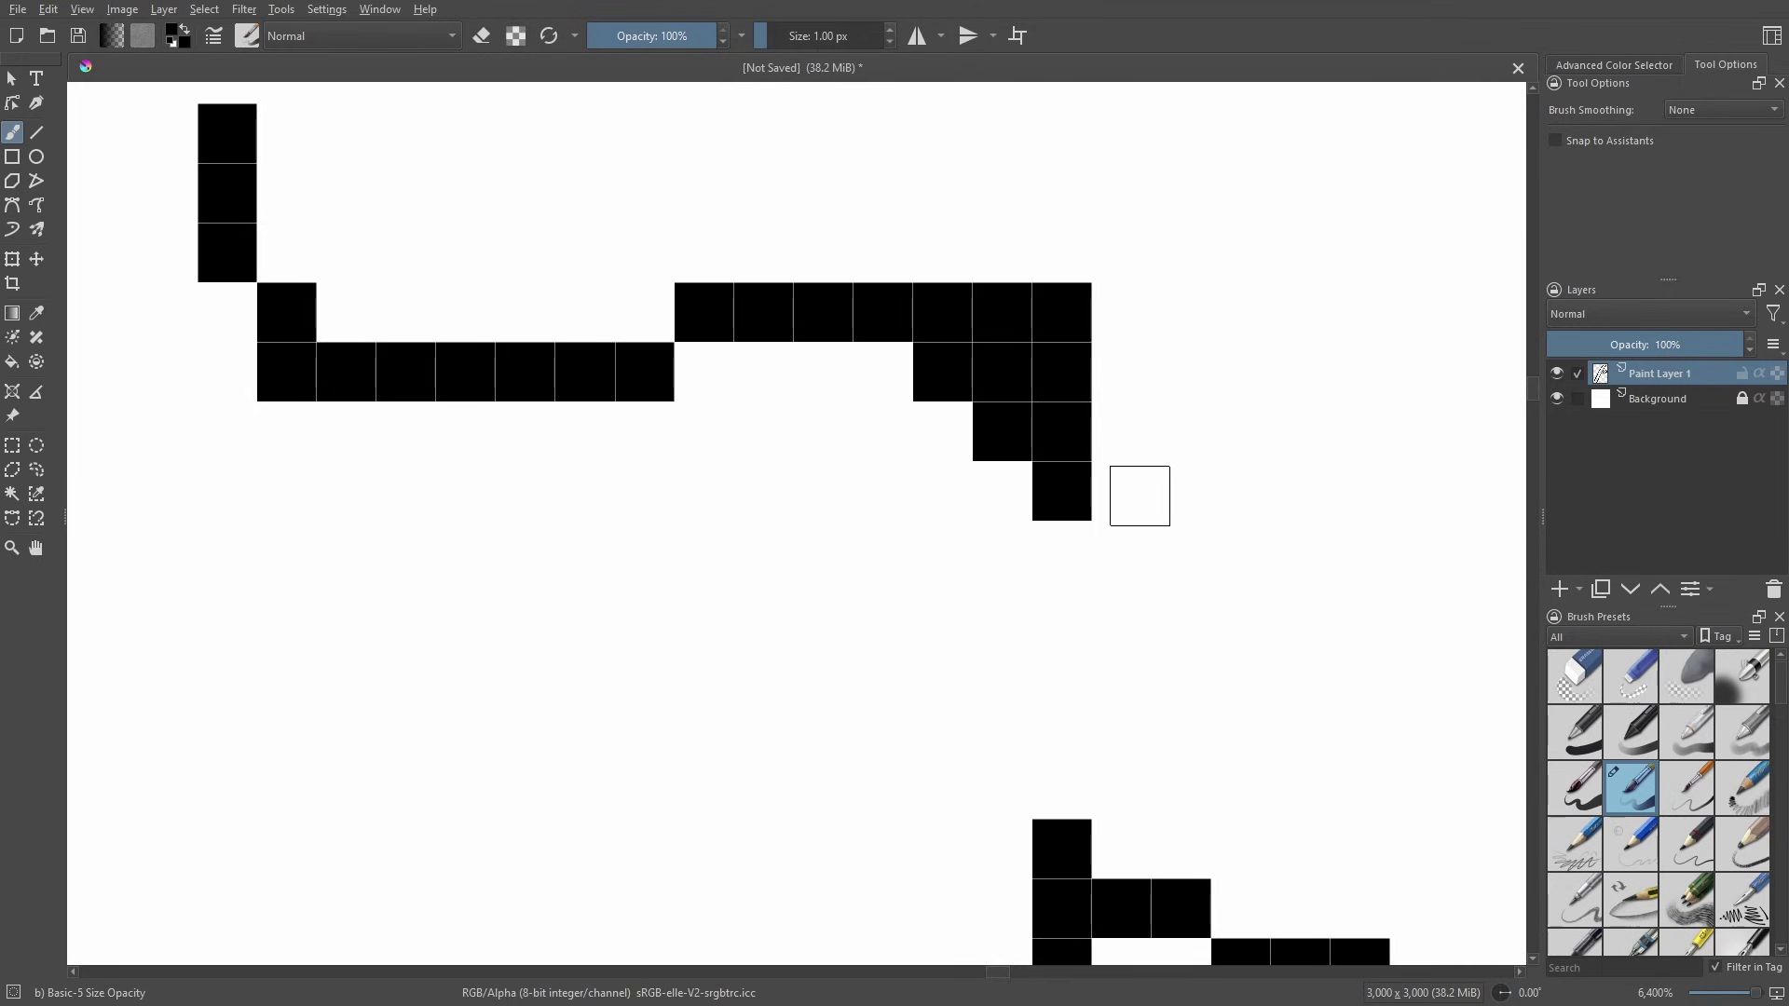
Review the thin strokes at several magnifications and clear all the test strokes from Paint Layer 1
scroll(1139, 496, down, 8)
scroll(833, 515, up, 5)
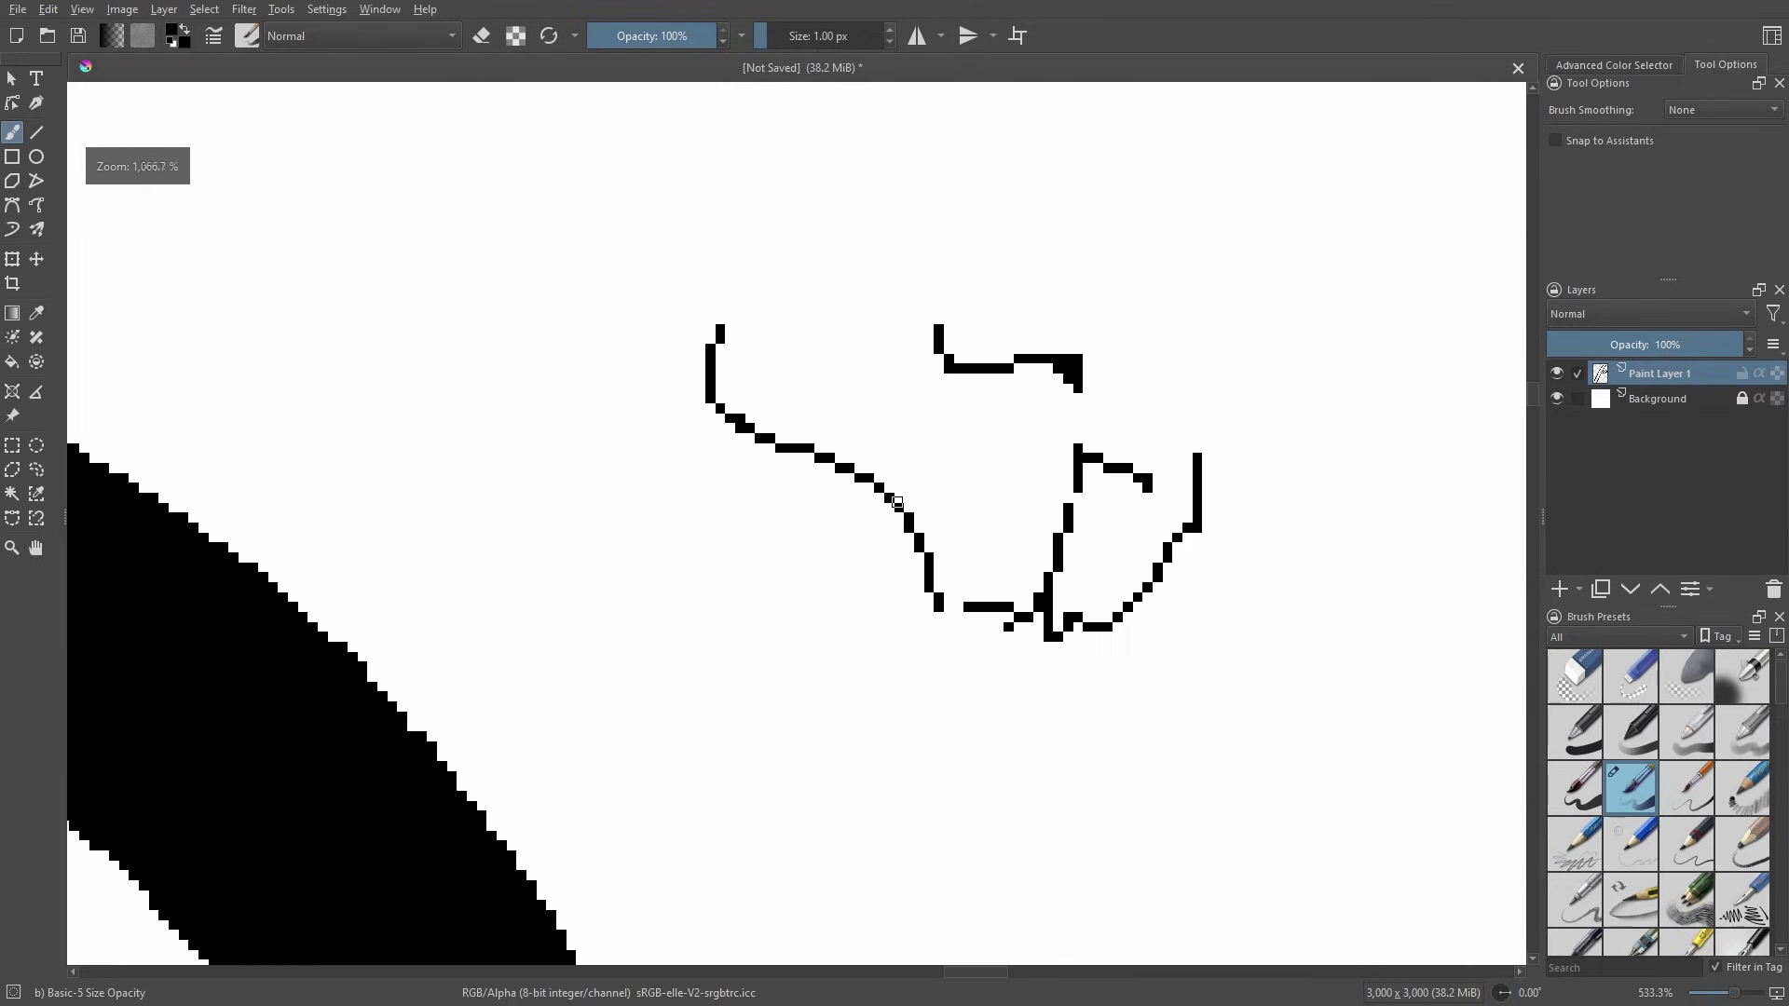
scroll(973, 520, down, 8)
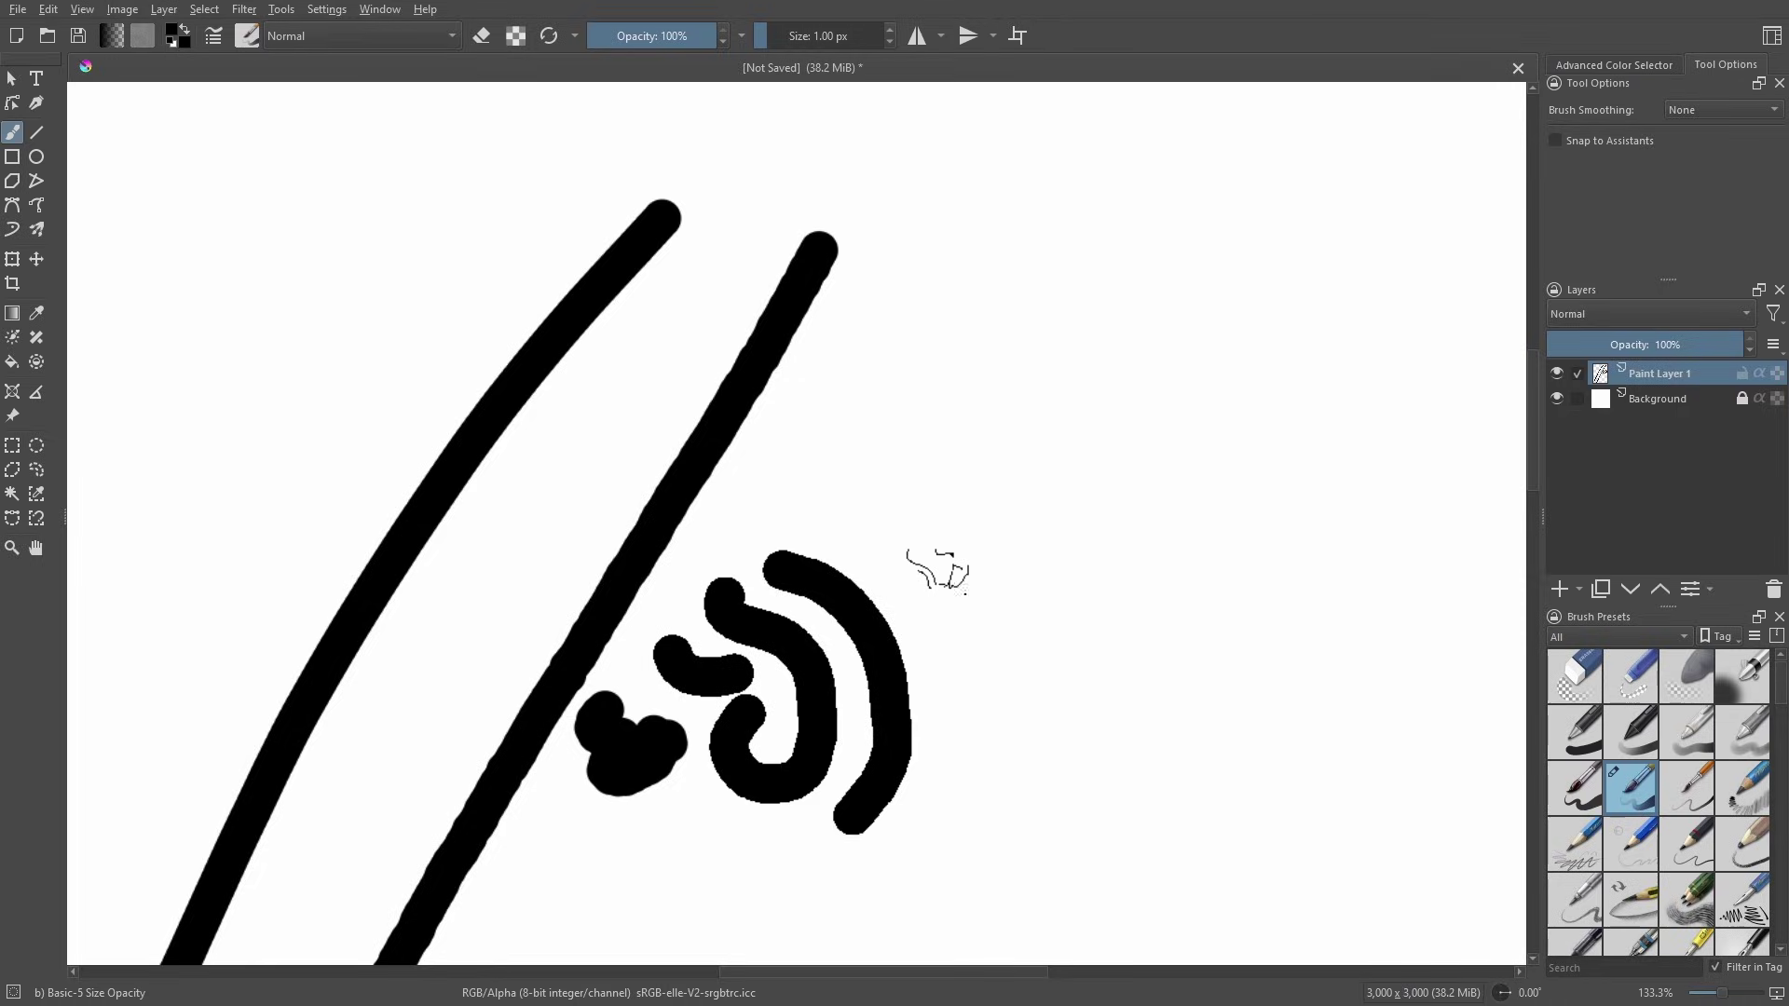
scroll(941, 582, down, 1)
key(Delete)
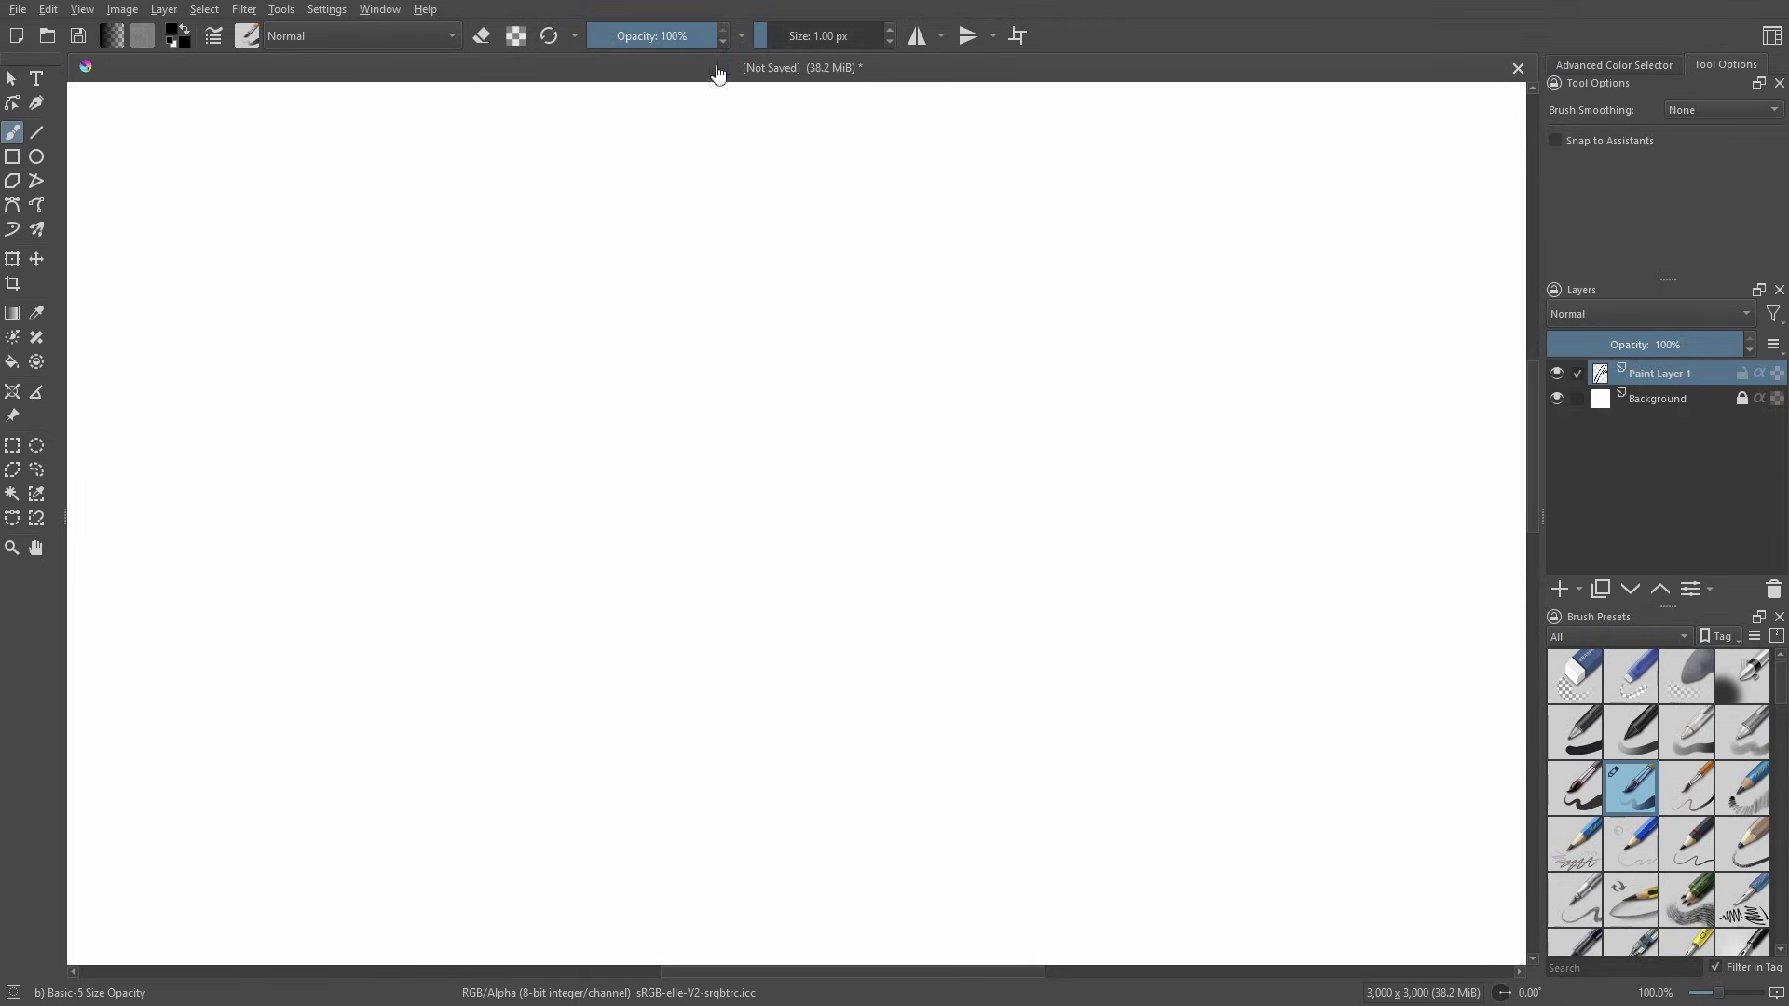
Set the brush size to 30 px
click(829, 27)
text(30)
key(Return)
scroll(866, 479, down, 2)
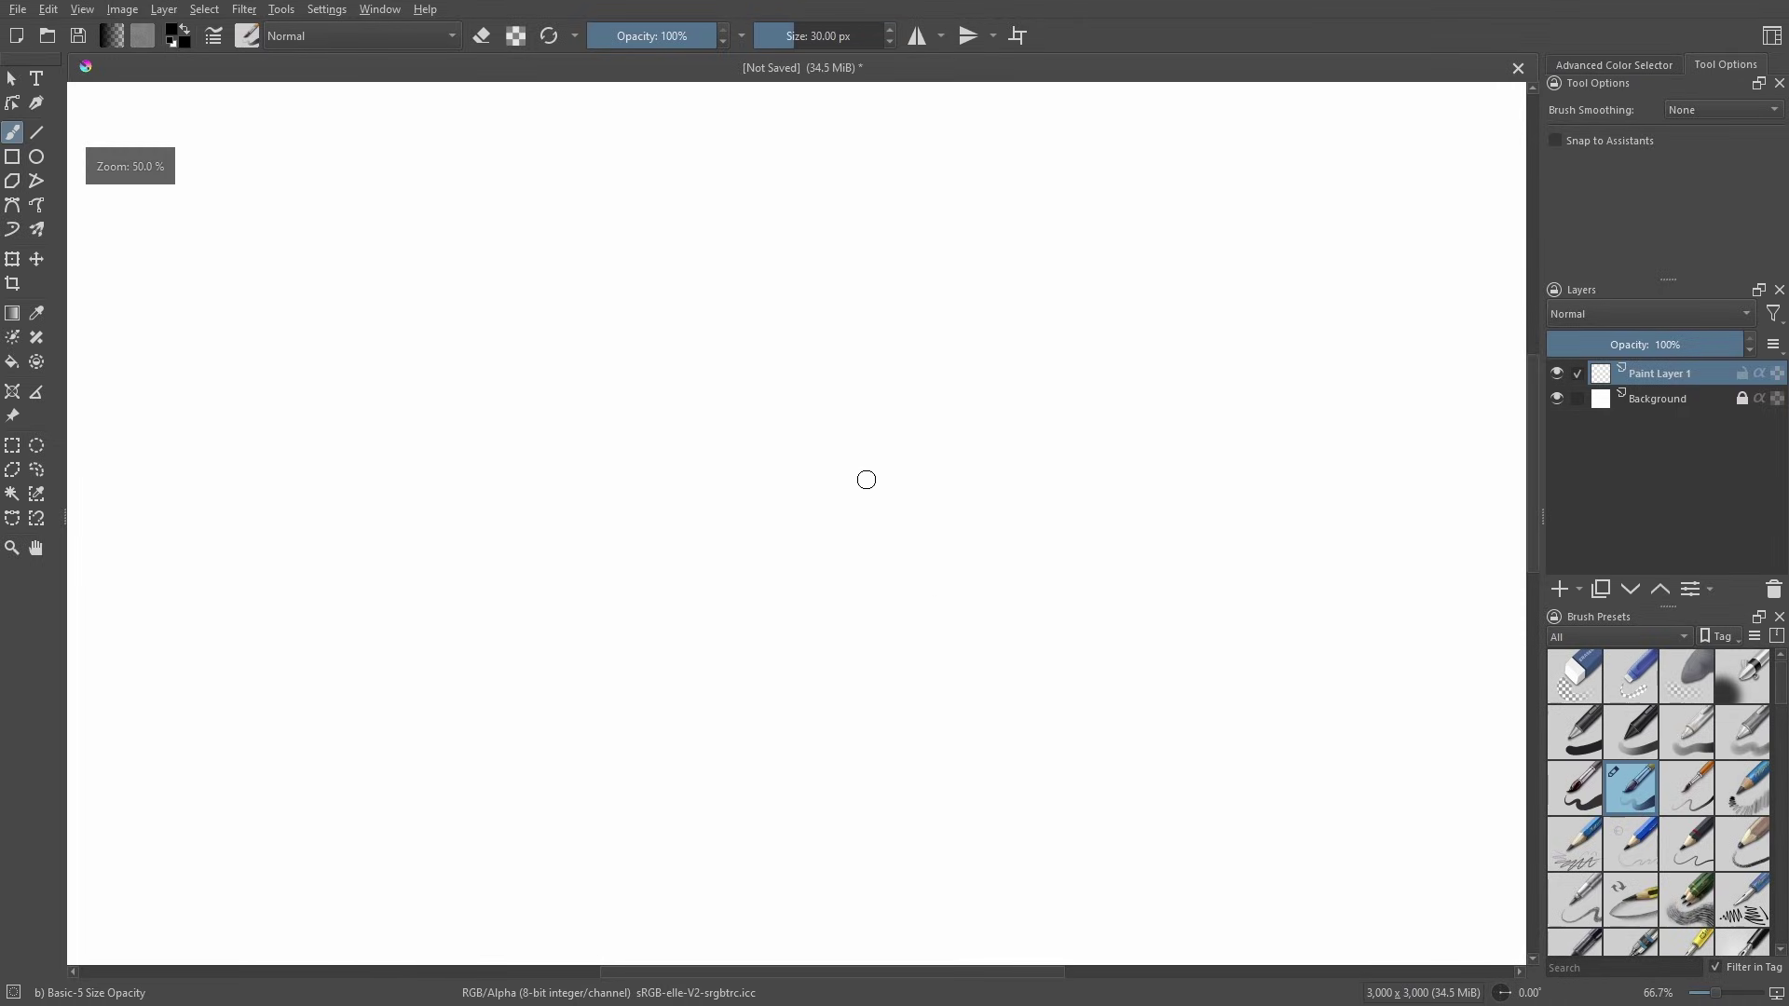
click(842, 36)
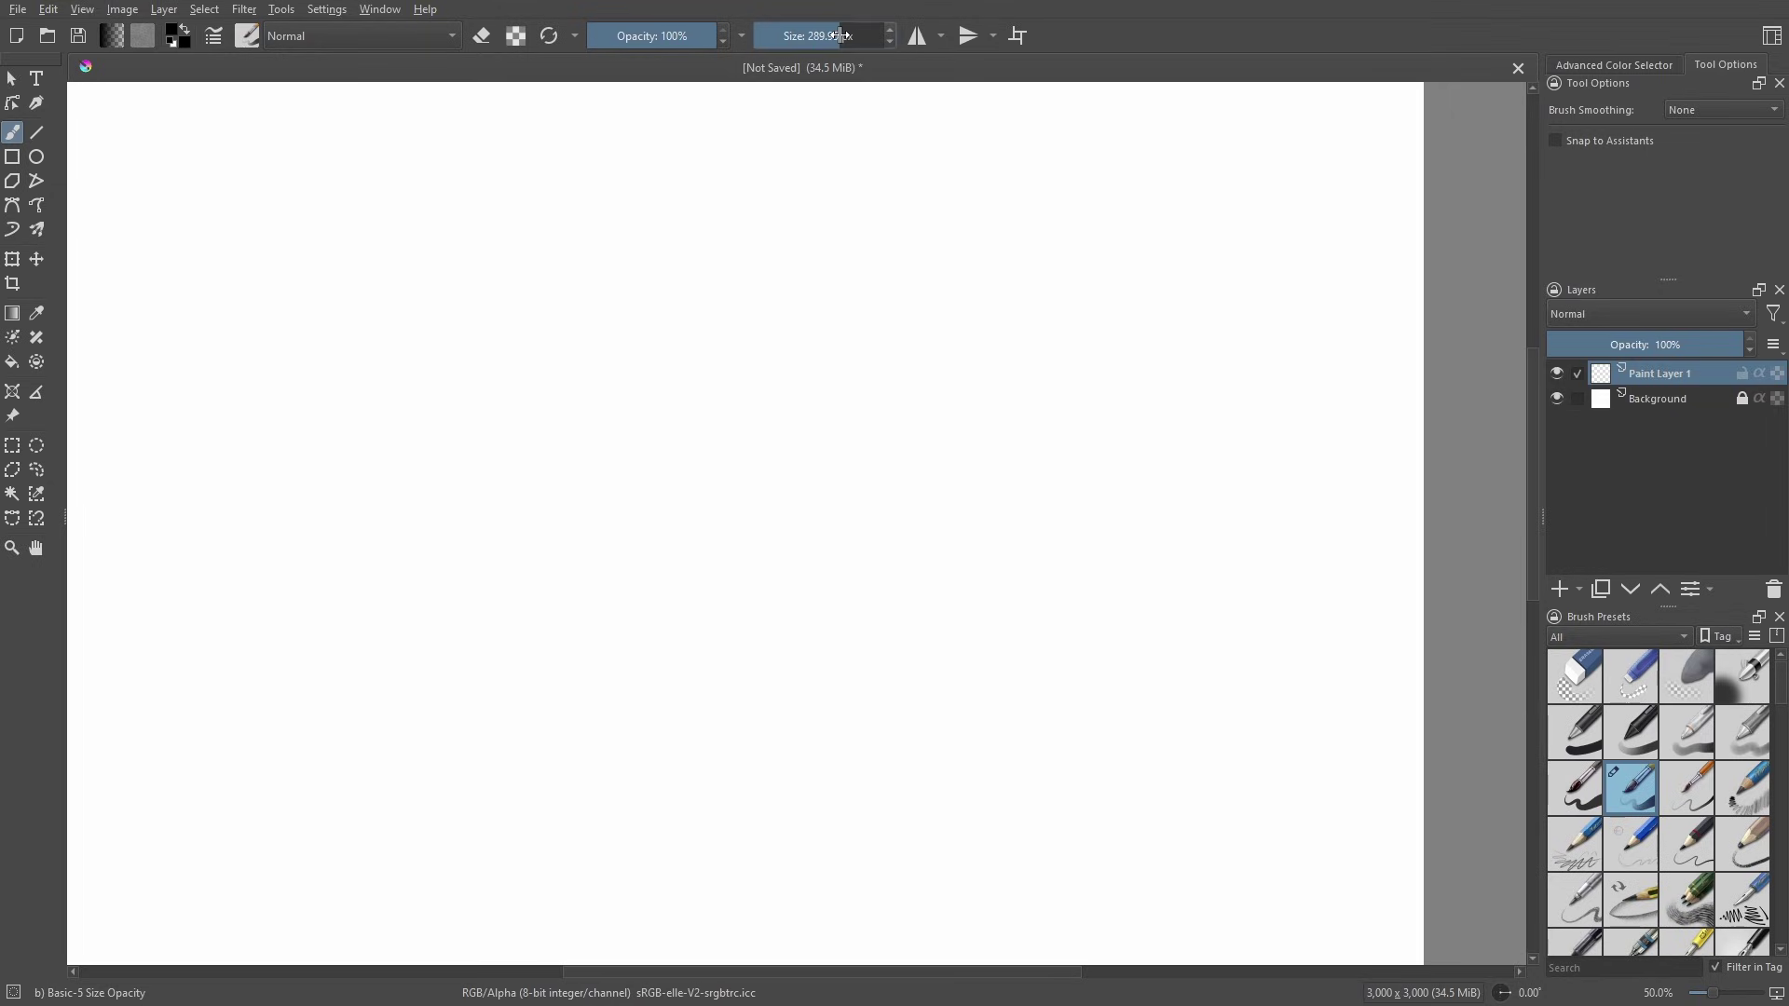
text(30)
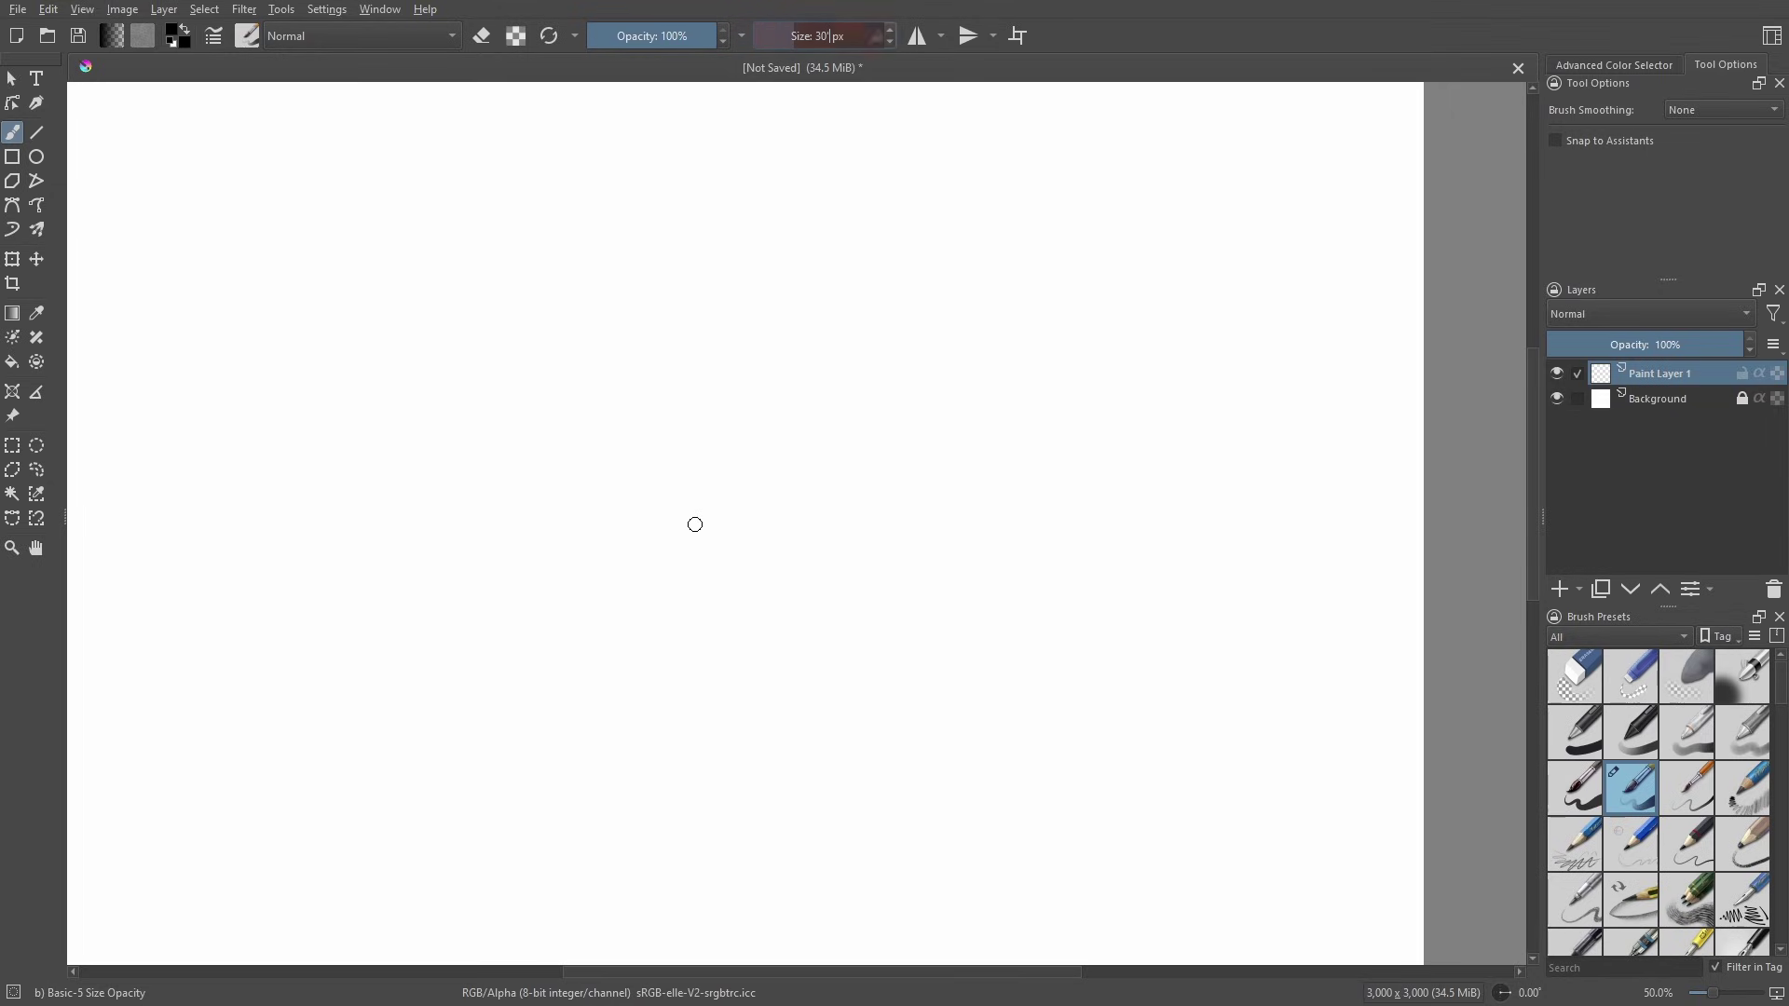
Place a 30 px test dab on the canvas, undo it, and turn on anti-aliasing for the brush tip
drag(777, 456, 890, 427)
key(BackSpace)
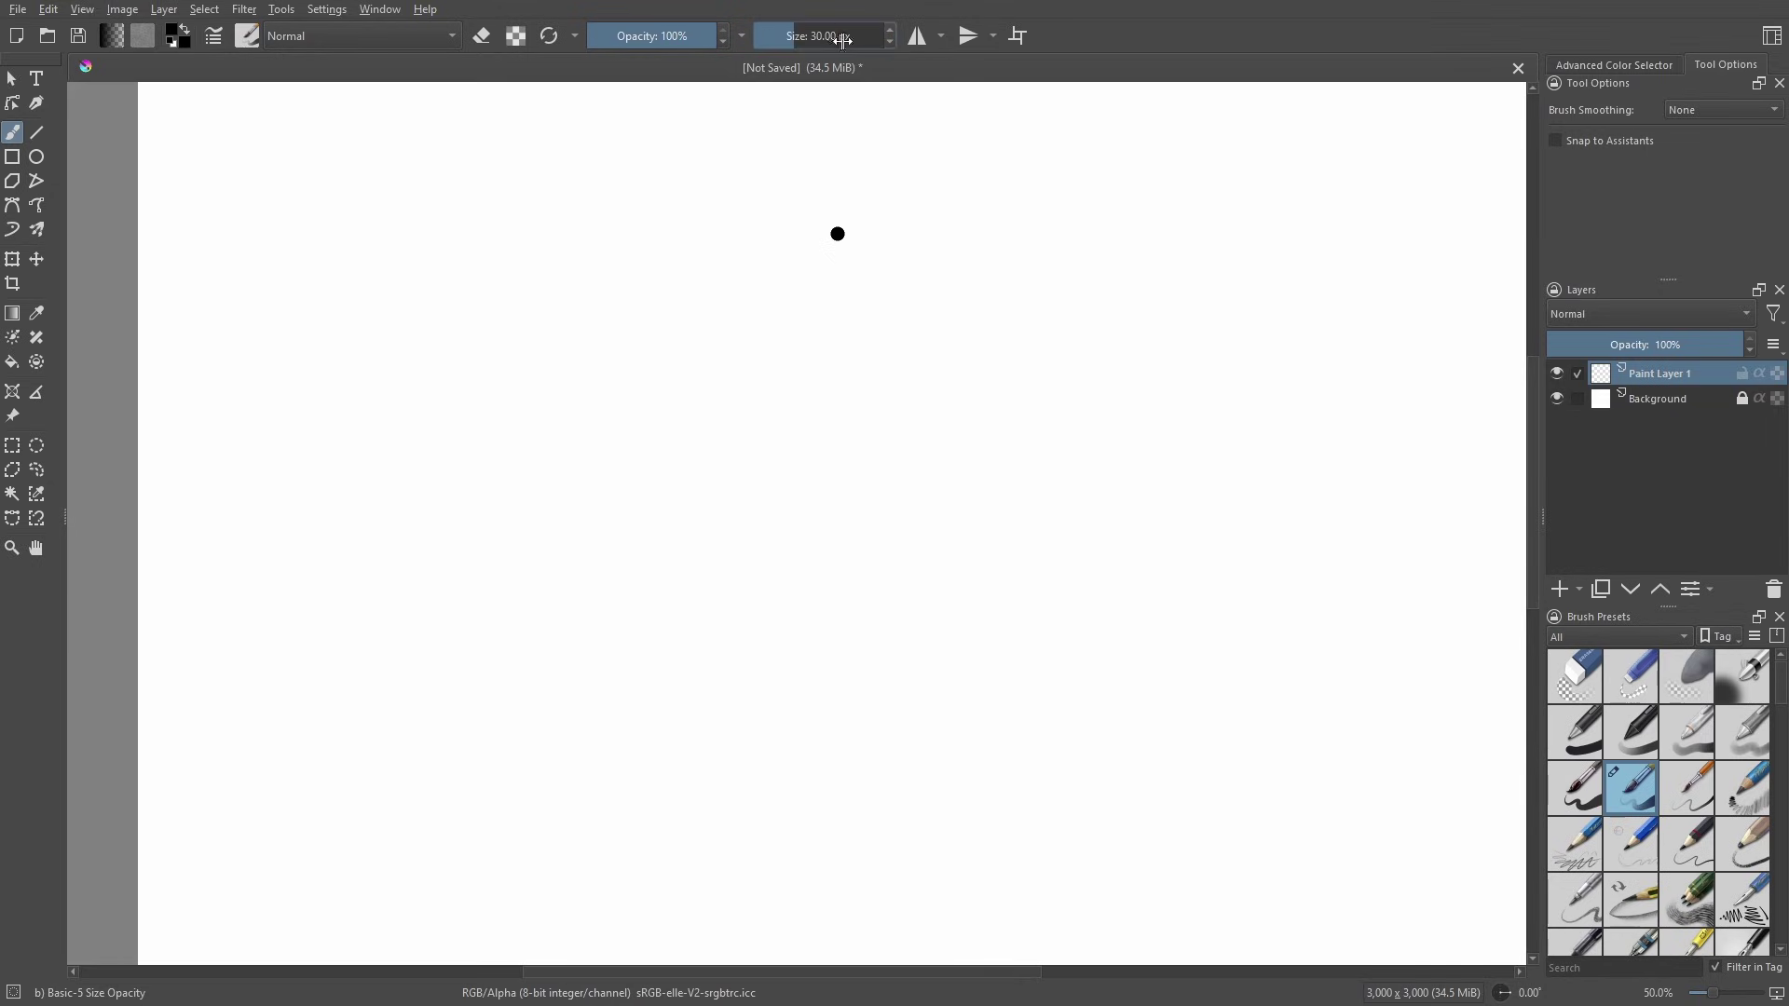
key(Return)
drag(846, 240, 851, 240)
key(ctrl+z)
click(216, 38)
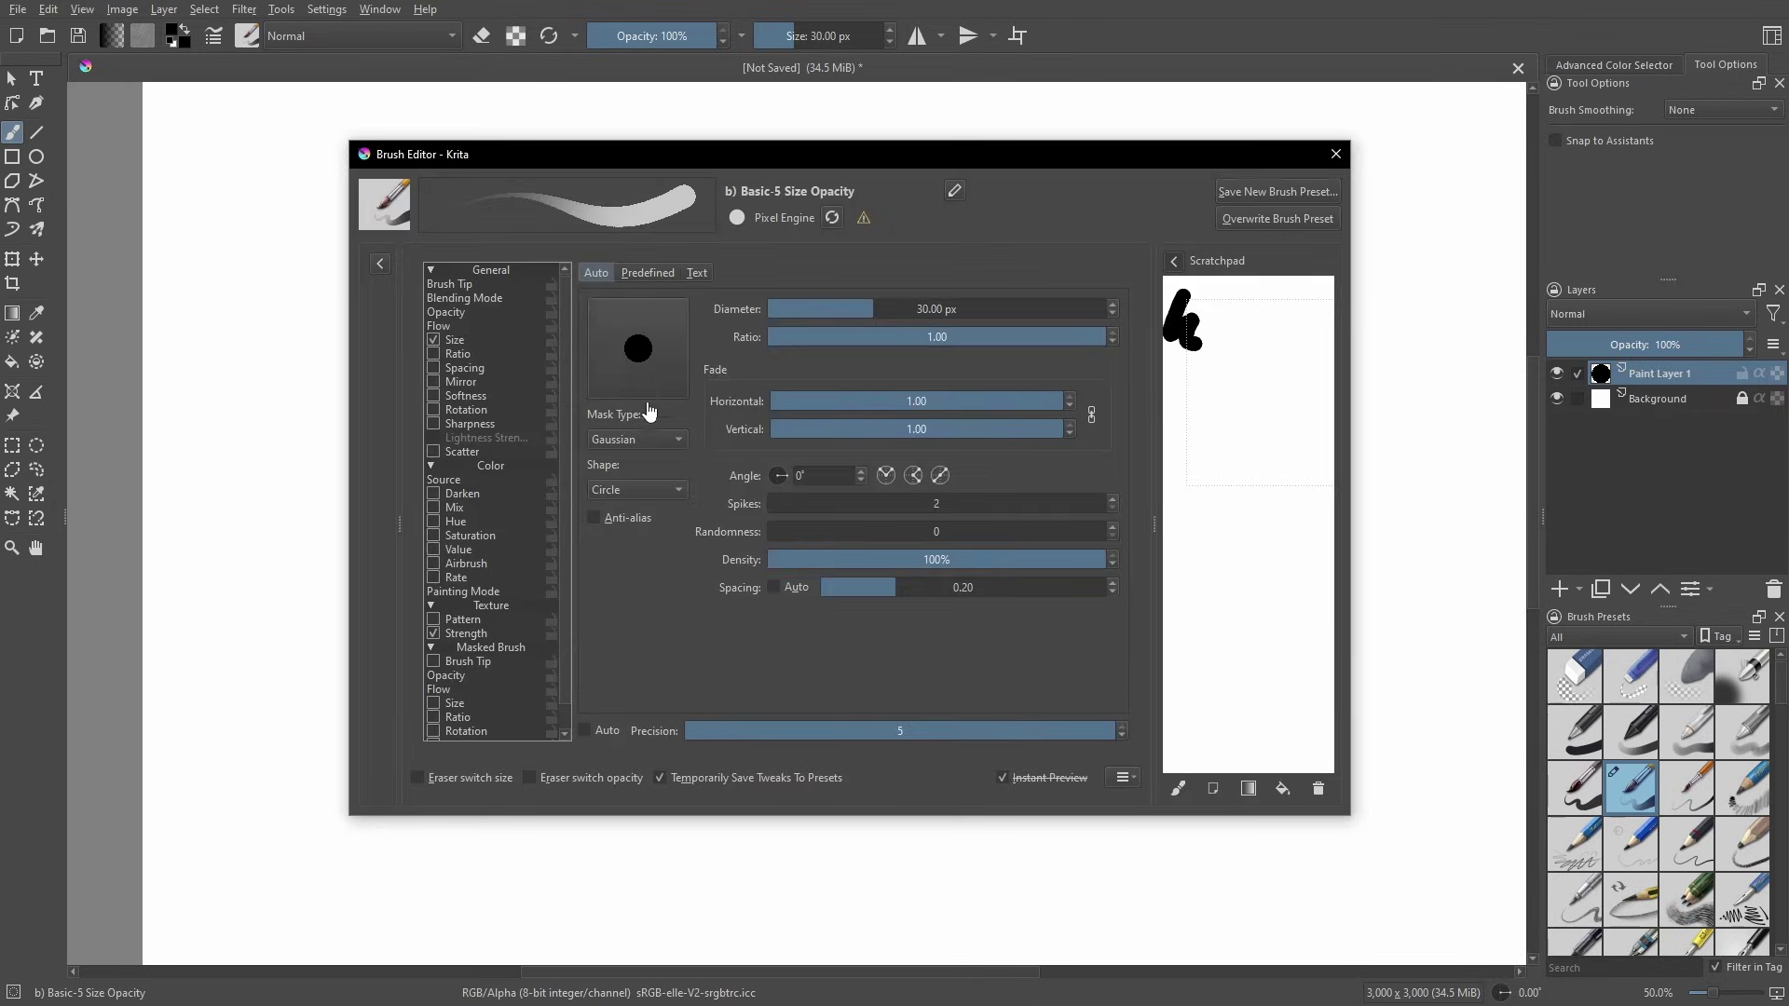
click(1335, 154)
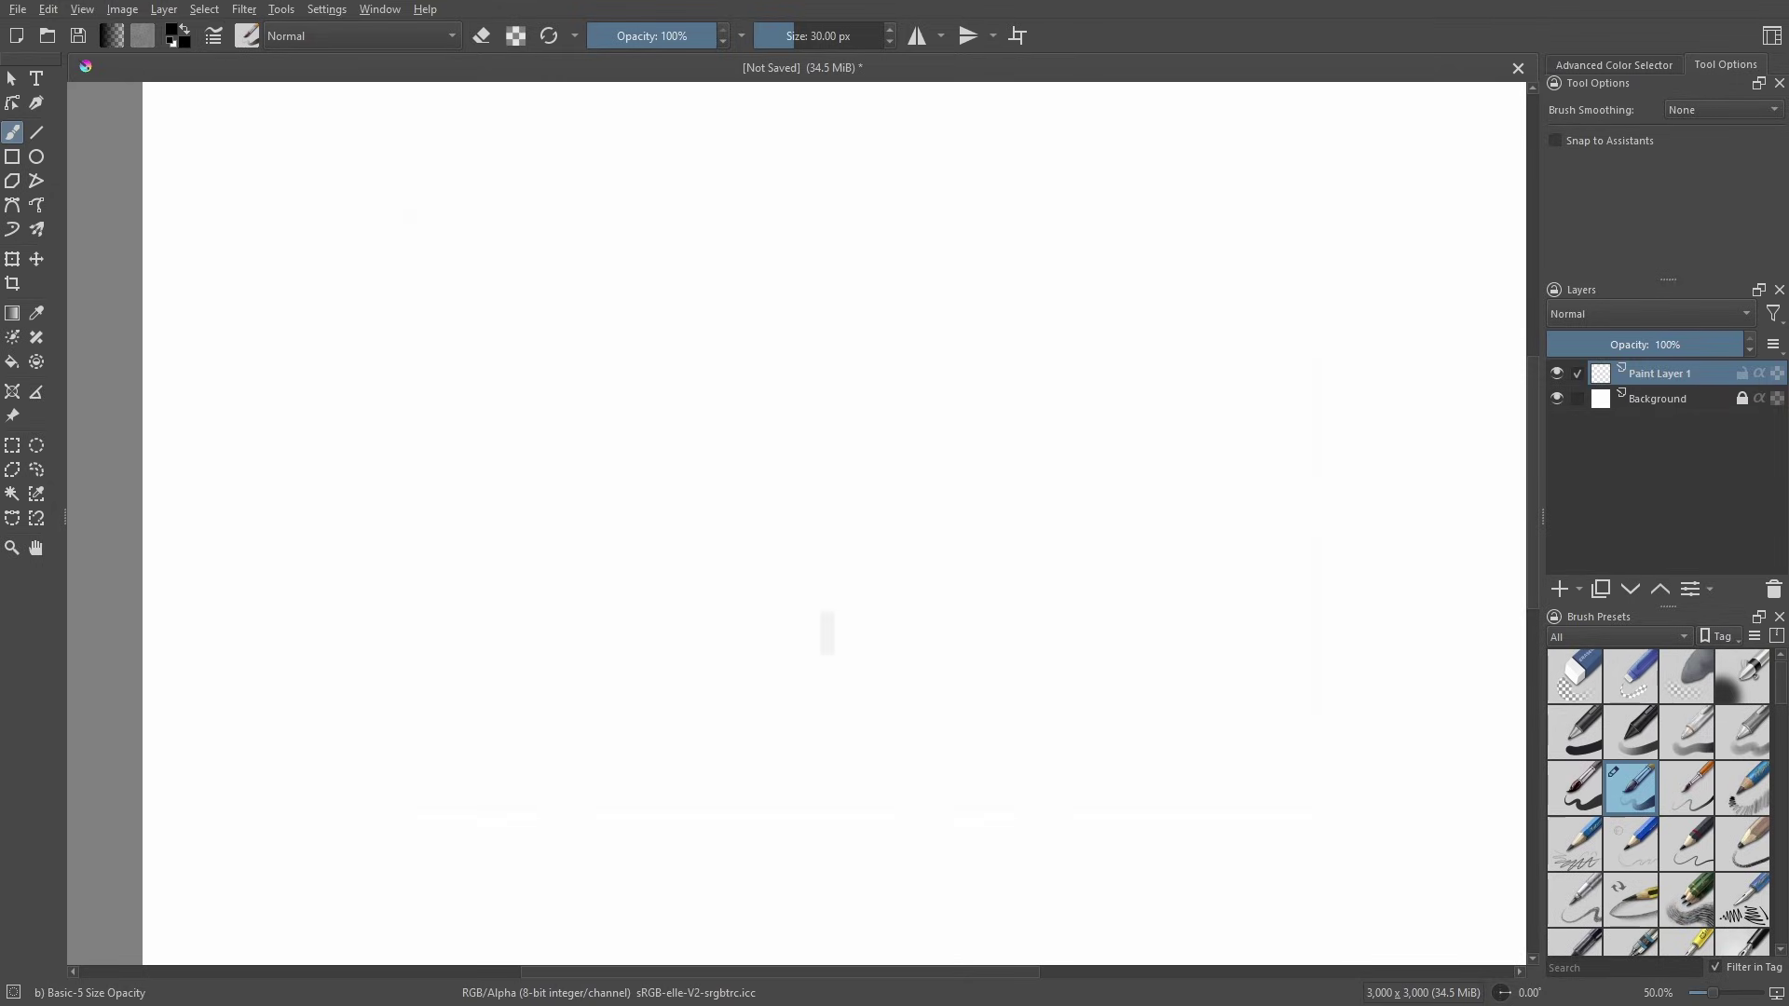
Draw a C-shaped curve with the 30 px brush and no smoothing, and undo it
scroll(827, 633, up, 1)
mouse_move(896, 313)
mouse_down()
mouse_move(687, 535)
mouse_move(903, 753)
mouse_up()
scroll(974, 674, down, 1)
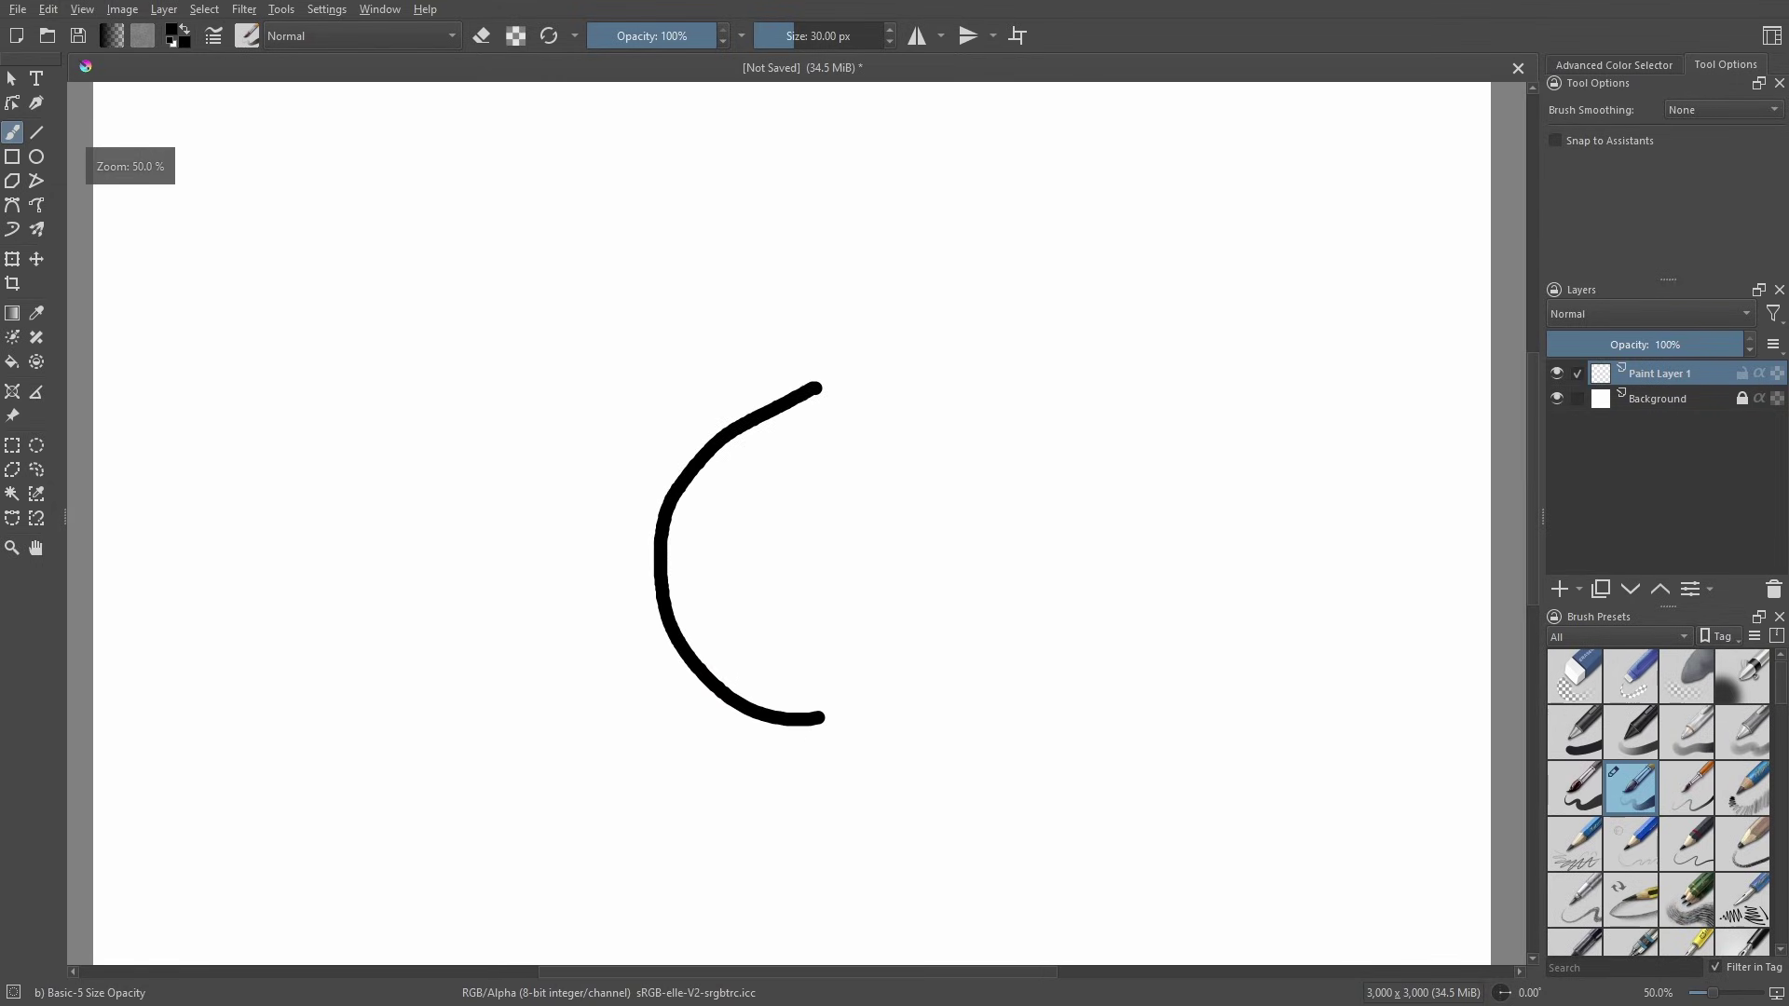
key(ctrl+z)
Set the brush smoothing to Stabilizer and draw a large circle in the upper middle of the canvas
click(1724, 110)
click(1697, 168)
mouse_move(787, 295)
mouse_down()
mouse_move(713, 331)
mouse_move(622, 446)
mouse_move(667, 635)
mouse_move(901, 702)
mouse_move(1012, 584)
mouse_move(1008, 411)
mouse_move(936, 320)
mouse_move(796, 293)
mouse_up()
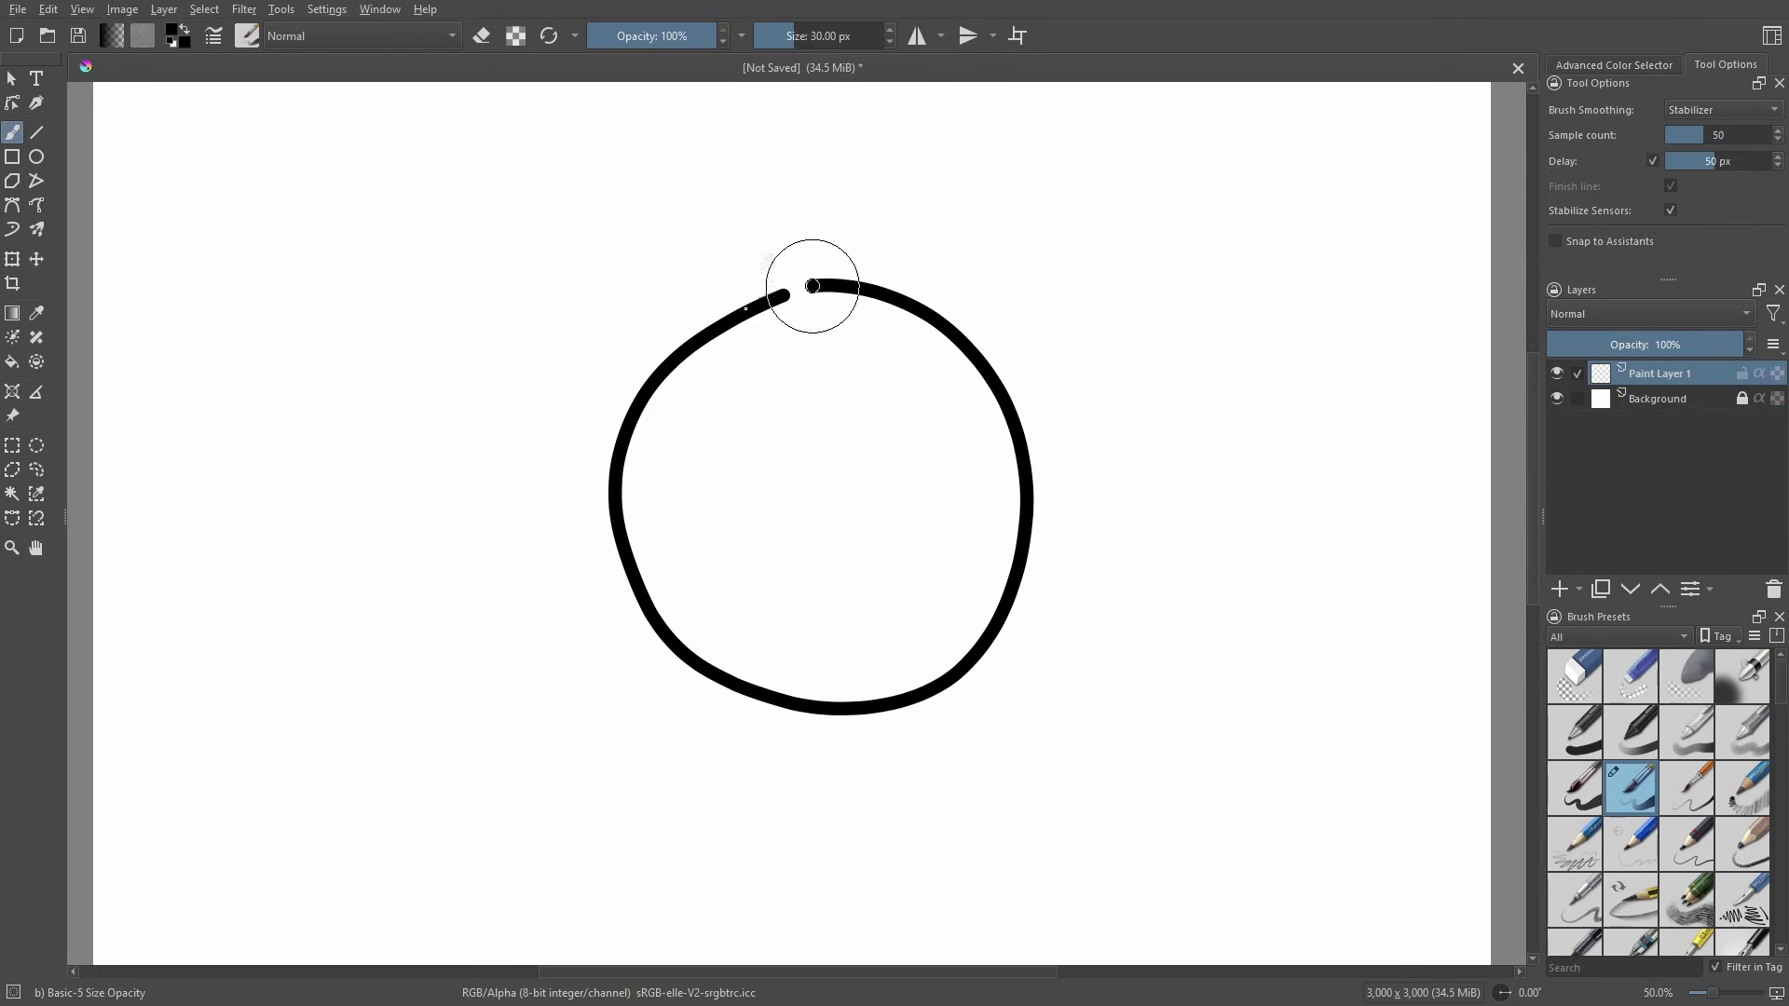
Complete the simple figure with a rising diagonal line across the circle, two eye dots and two curved shoulder lines
scroll(930, 363, down, 1)
scroll(1066, 404, down, 1)
mouse_move(1056, 421)
mouse_down()
mouse_move(1085, 431)
mouse_move(1039, 399)
mouse_up()
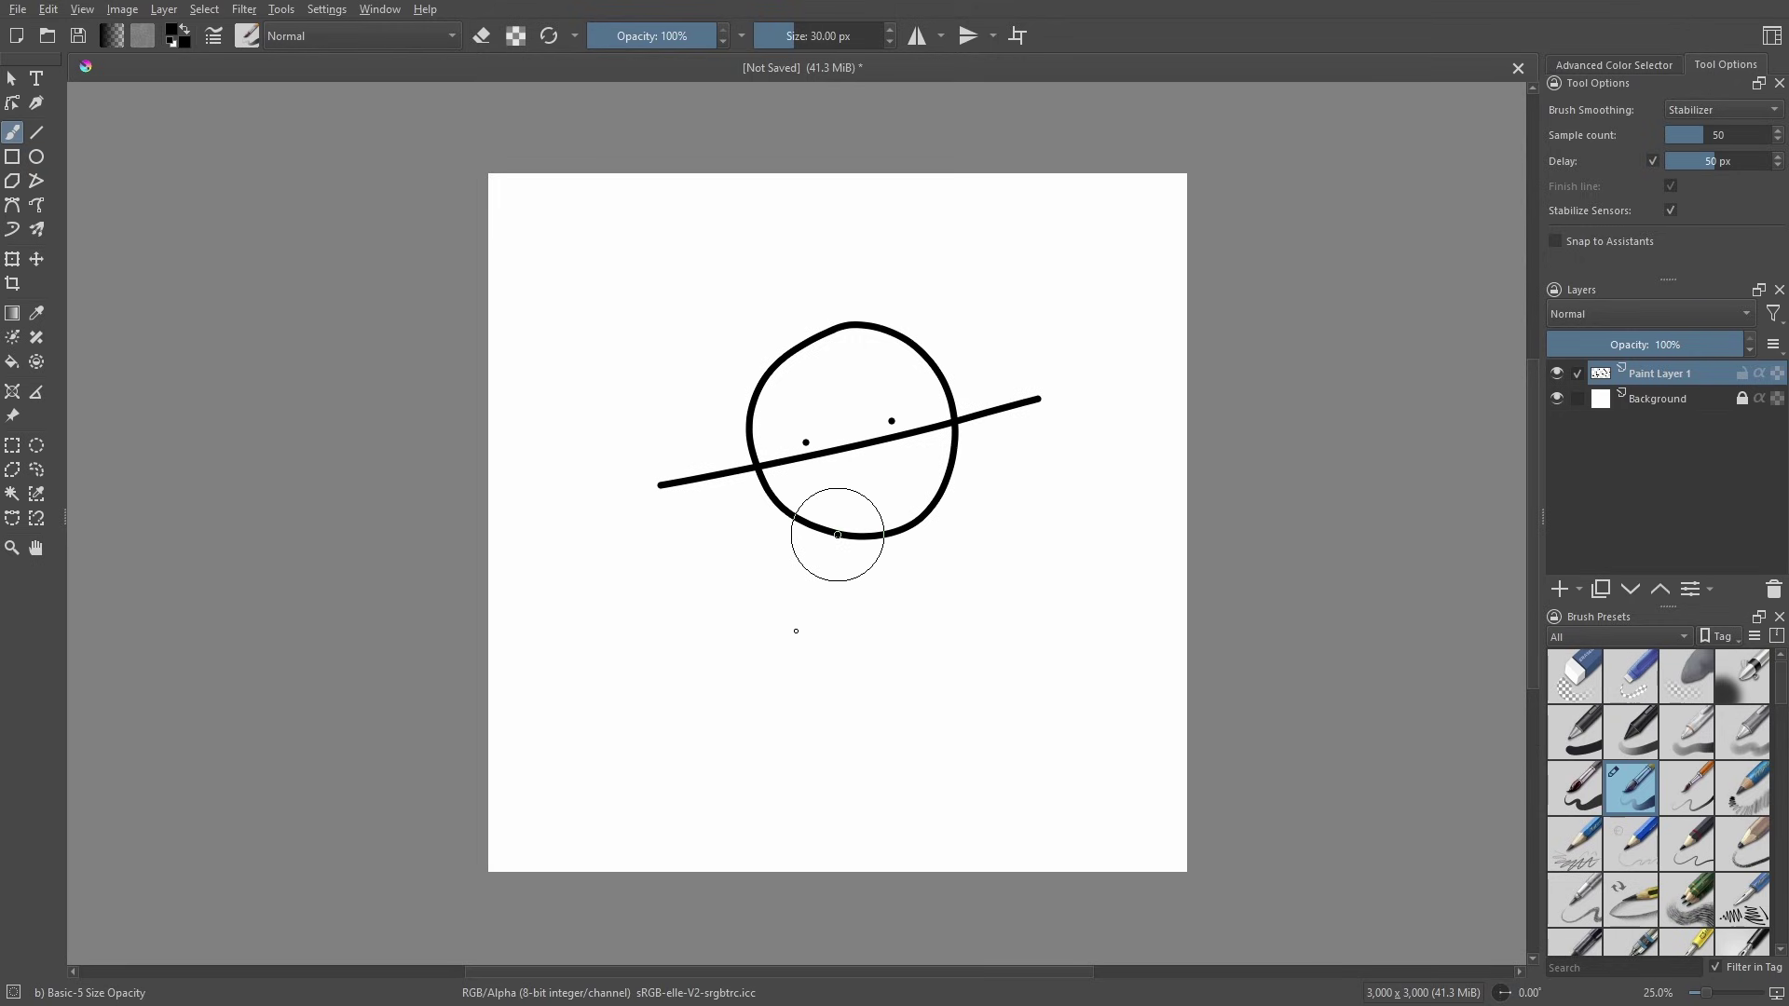
drag(795, 630, 815, 742)
drag(936, 500, 1149, 687)
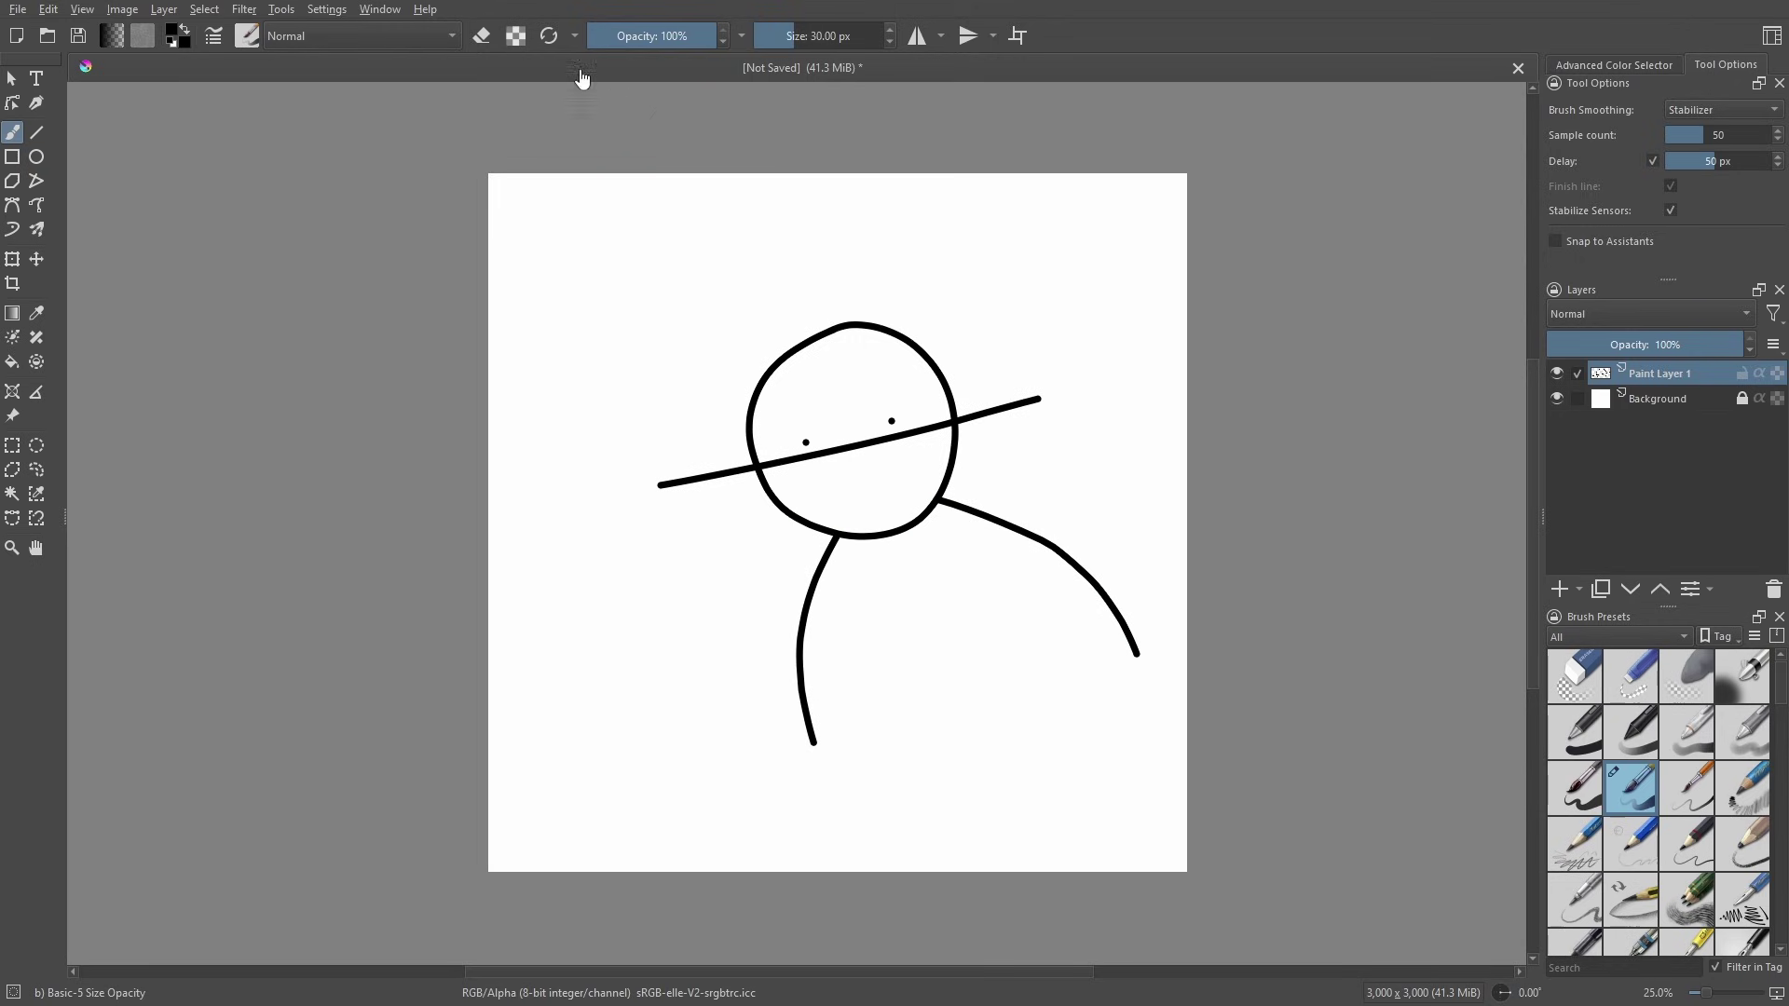
Create a new custom document 500 px wide and 500 px high
click(18, 9)
click(37, 36)
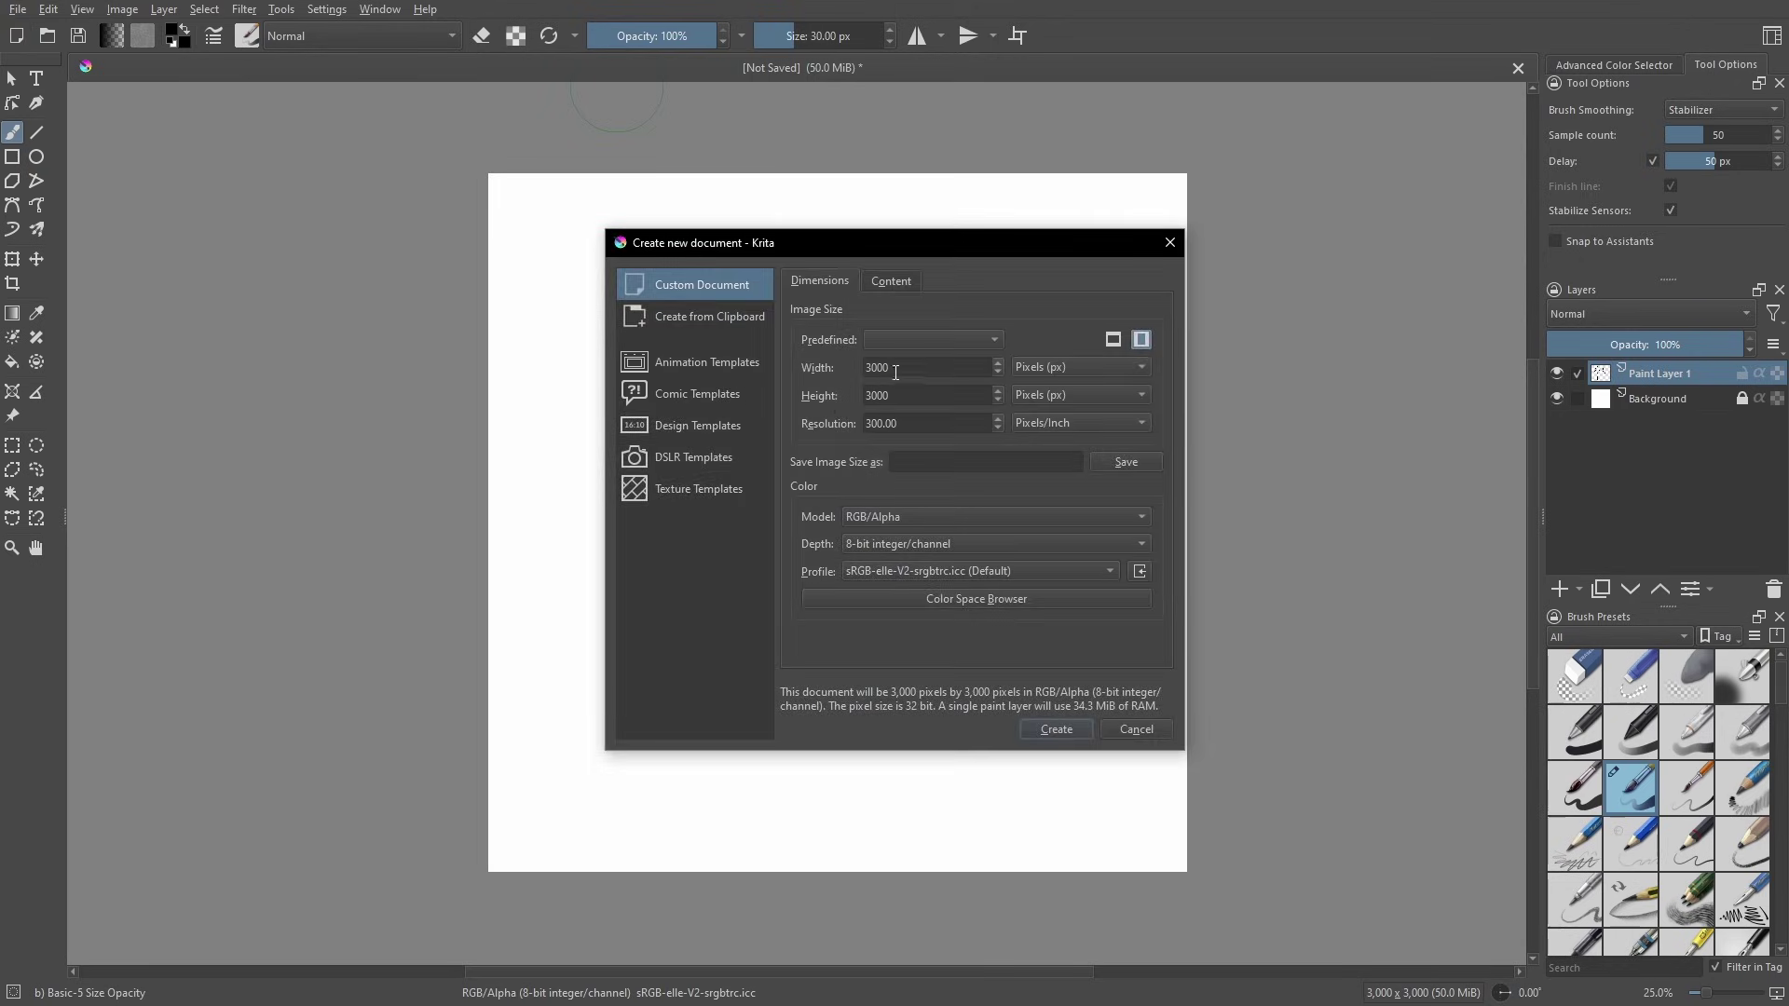
text(500)
key(Tab)
text(500)
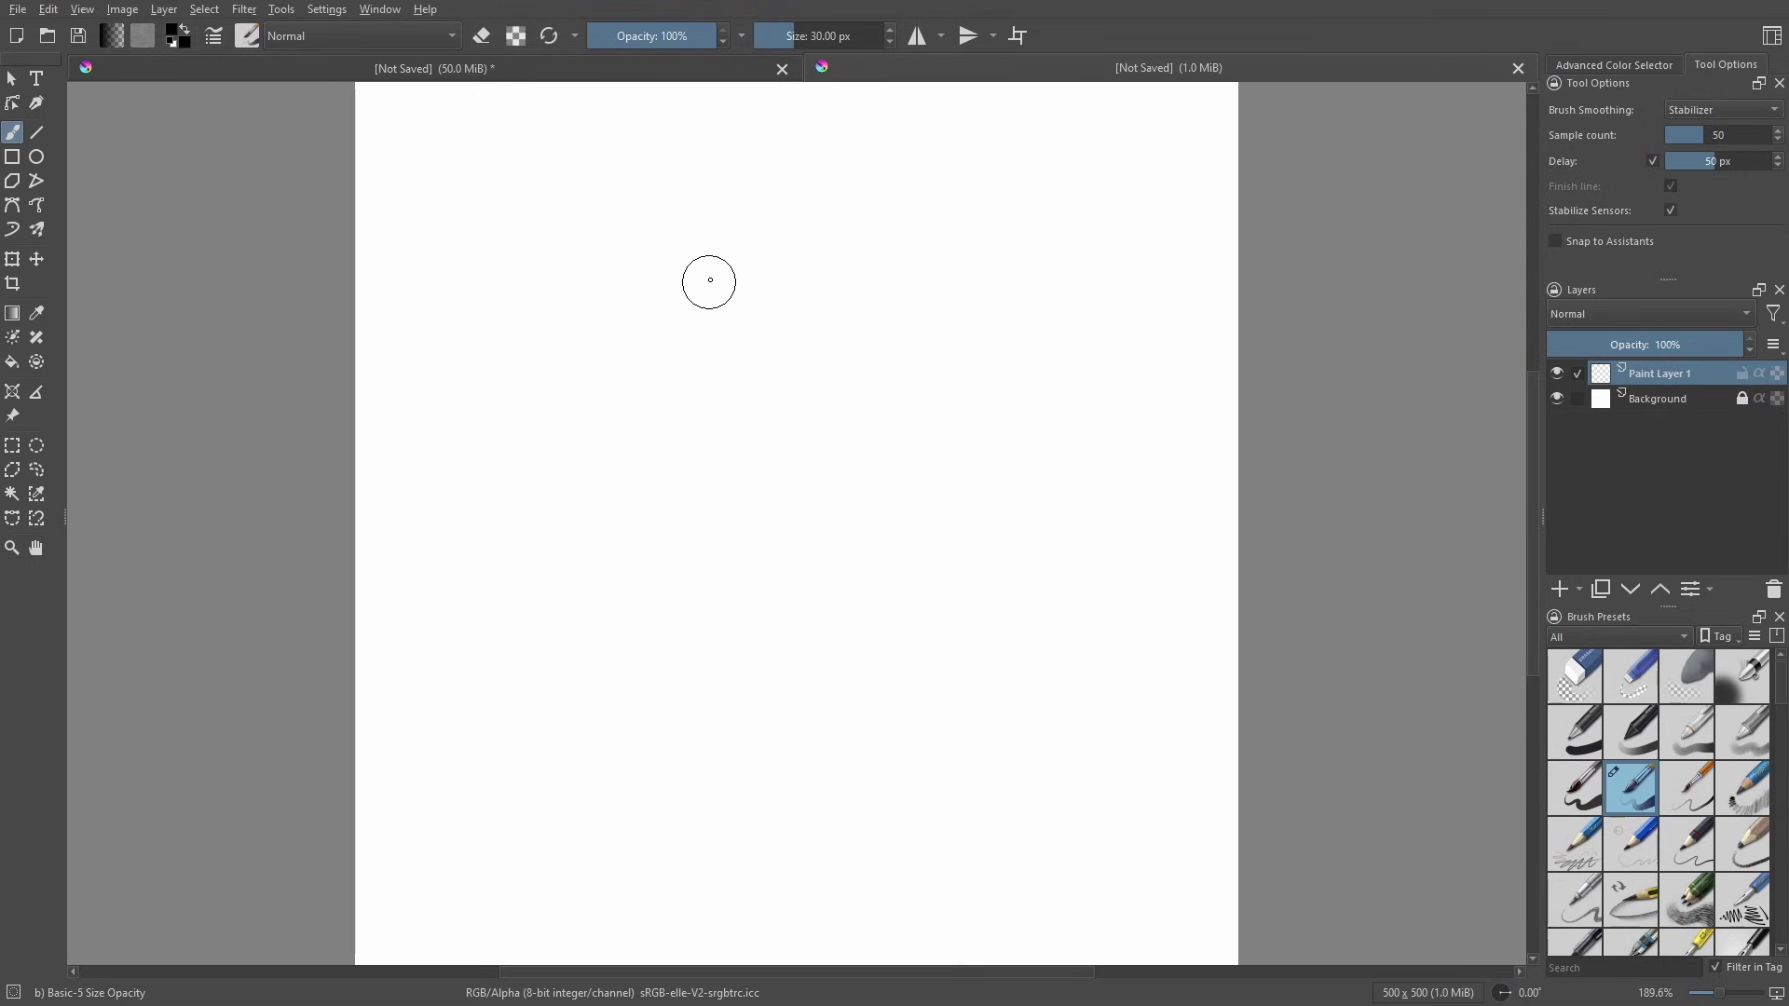
Draw the same figure in the 500 × 500 px document with the 30 px brush: circle, diagonal line, two eyes and shoulders
mouse_move(710, 279)
mouse_down()
mouse_move(579, 359)
mouse_move(702, 690)
mouse_move(1046, 416)
mouse_move(801, 233)
mouse_move(746, 237)
mouse_up()
drag(433, 652, 1190, 357)
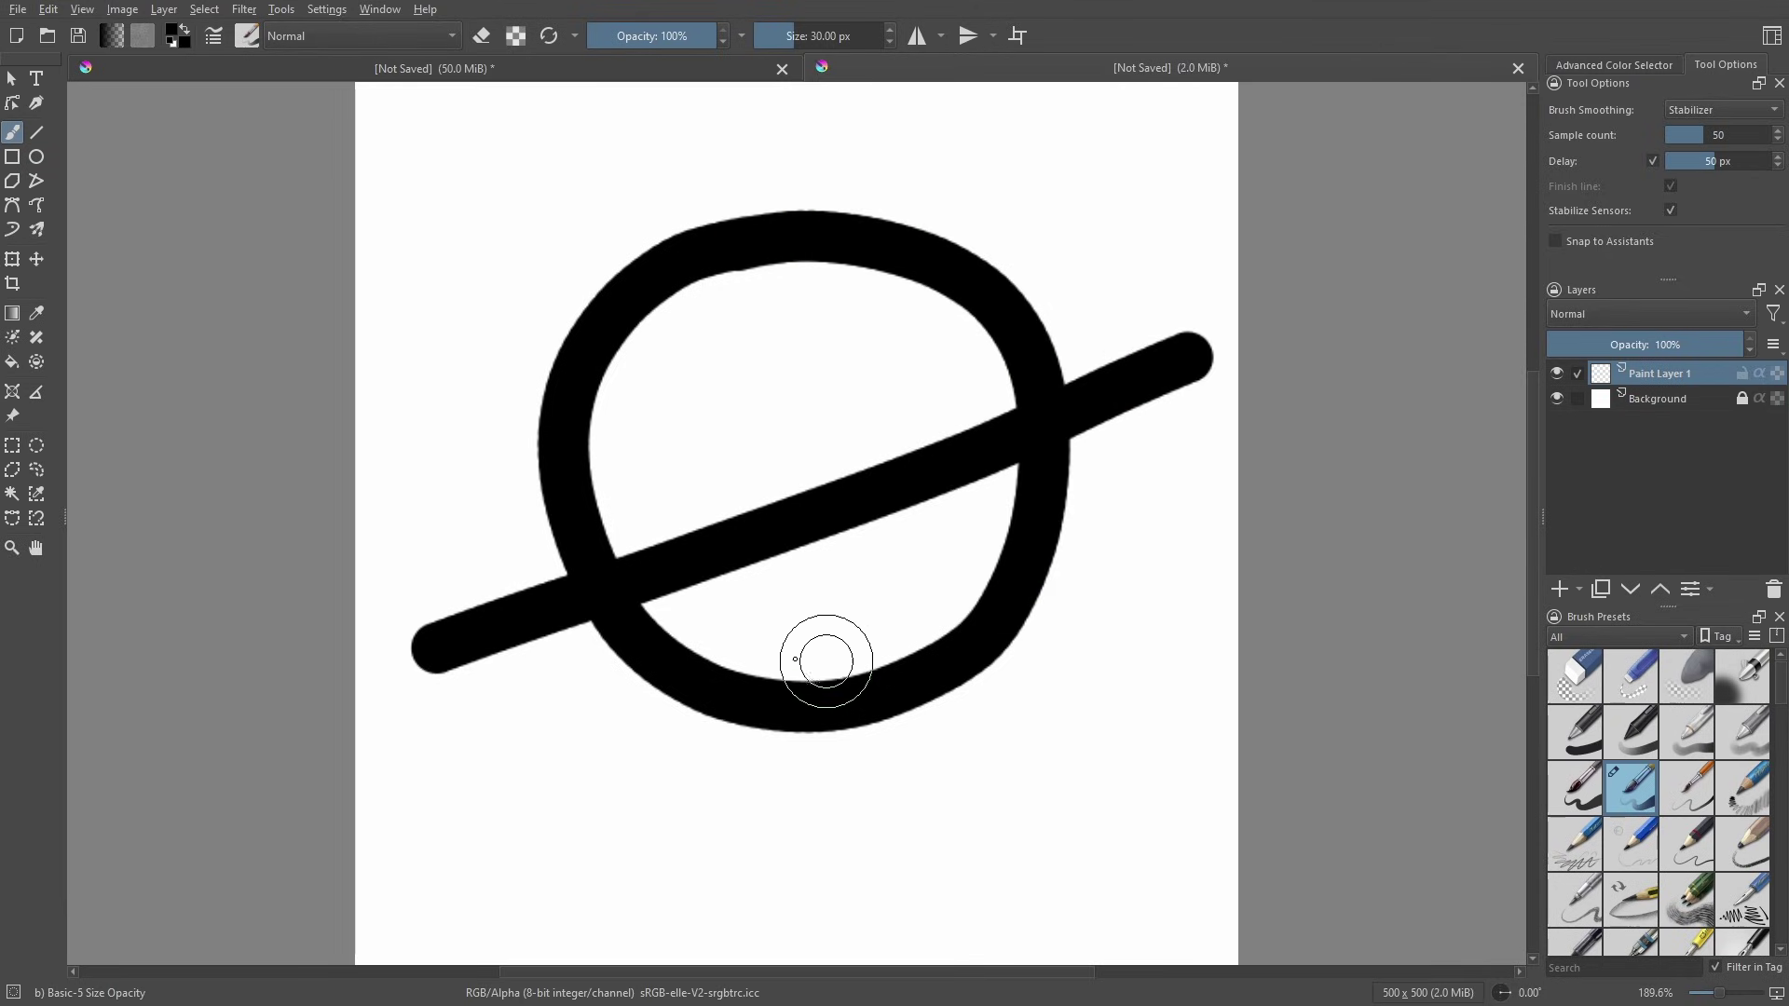
click(707, 454)
click(869, 419)
mouse_move(719, 674)
mouse_down()
mouse_move(709, 473)
mouse_move(685, 783)
mouse_up()
drag(1024, 382, 1239, 634)
drag(939, 473, 1018, 688)
Compare the 30 px line thickness of the figures in the 500 × 500 px and 3000 × 3000 px documents
scroll(910, 556, up, 1)
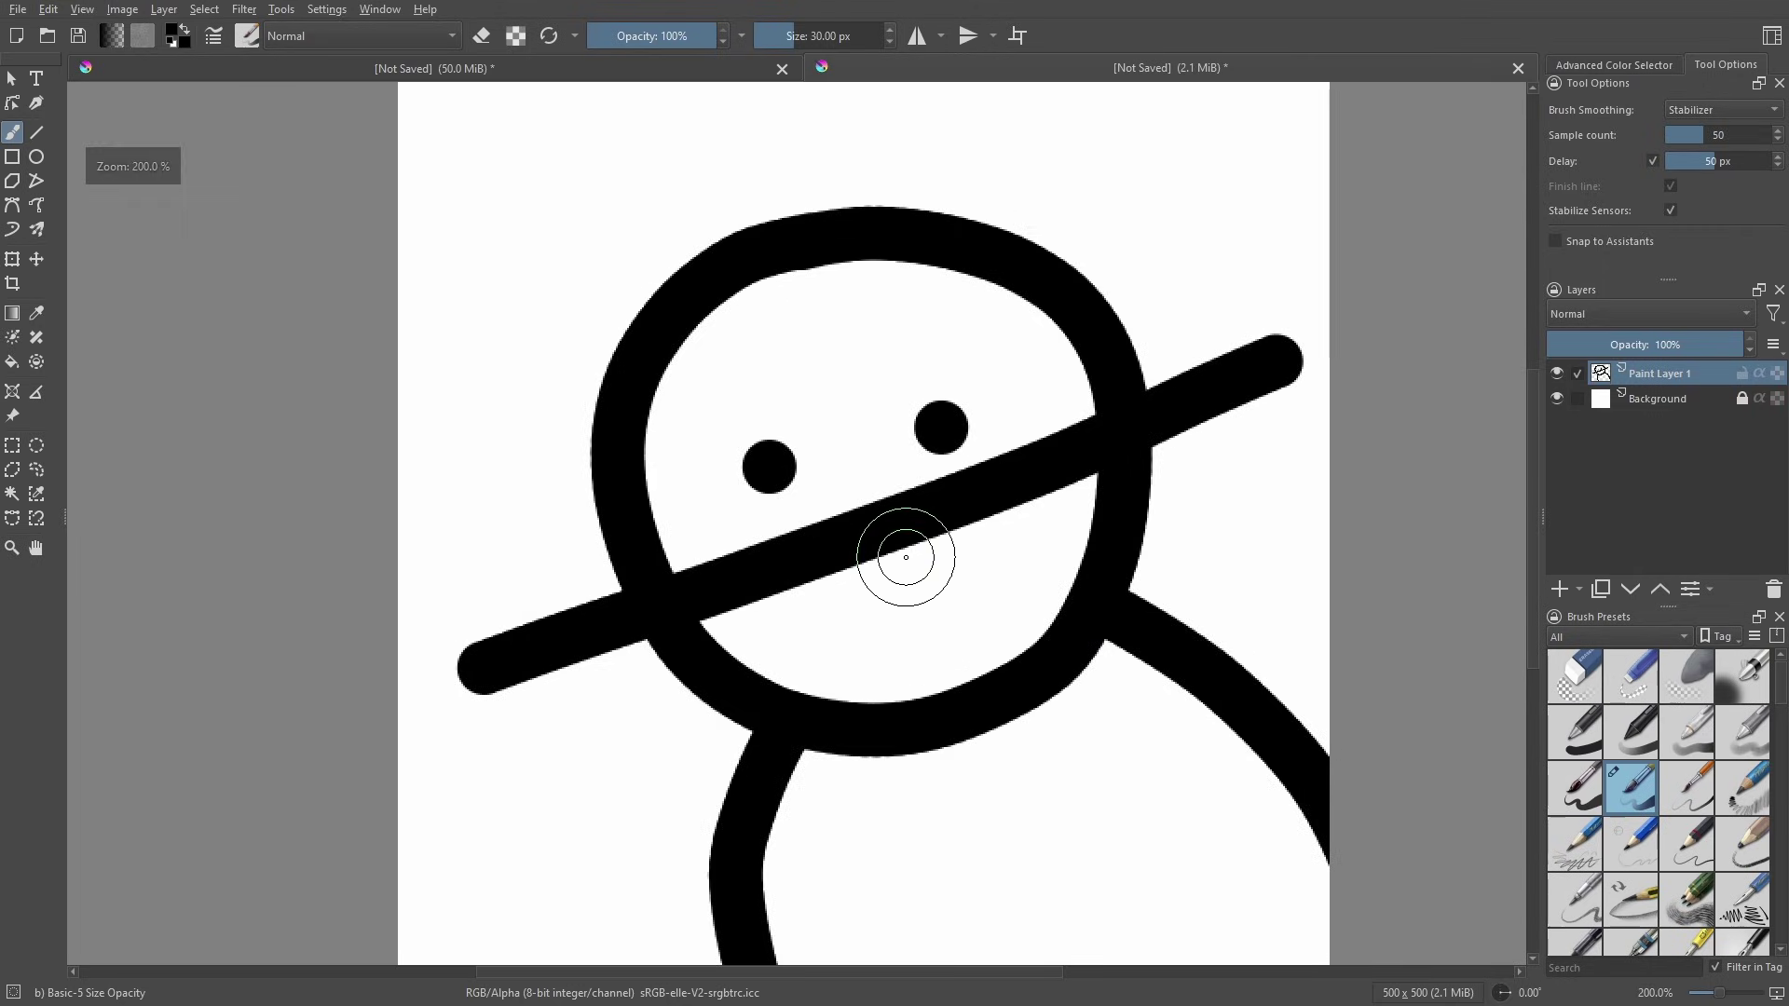
scroll(909, 554, down, 1)
scroll(942, 547, up, 1)
mouse_move(935, 554)
mouse_down()
mouse_move(922, 504)
mouse_move(918, 523)
mouse_up()
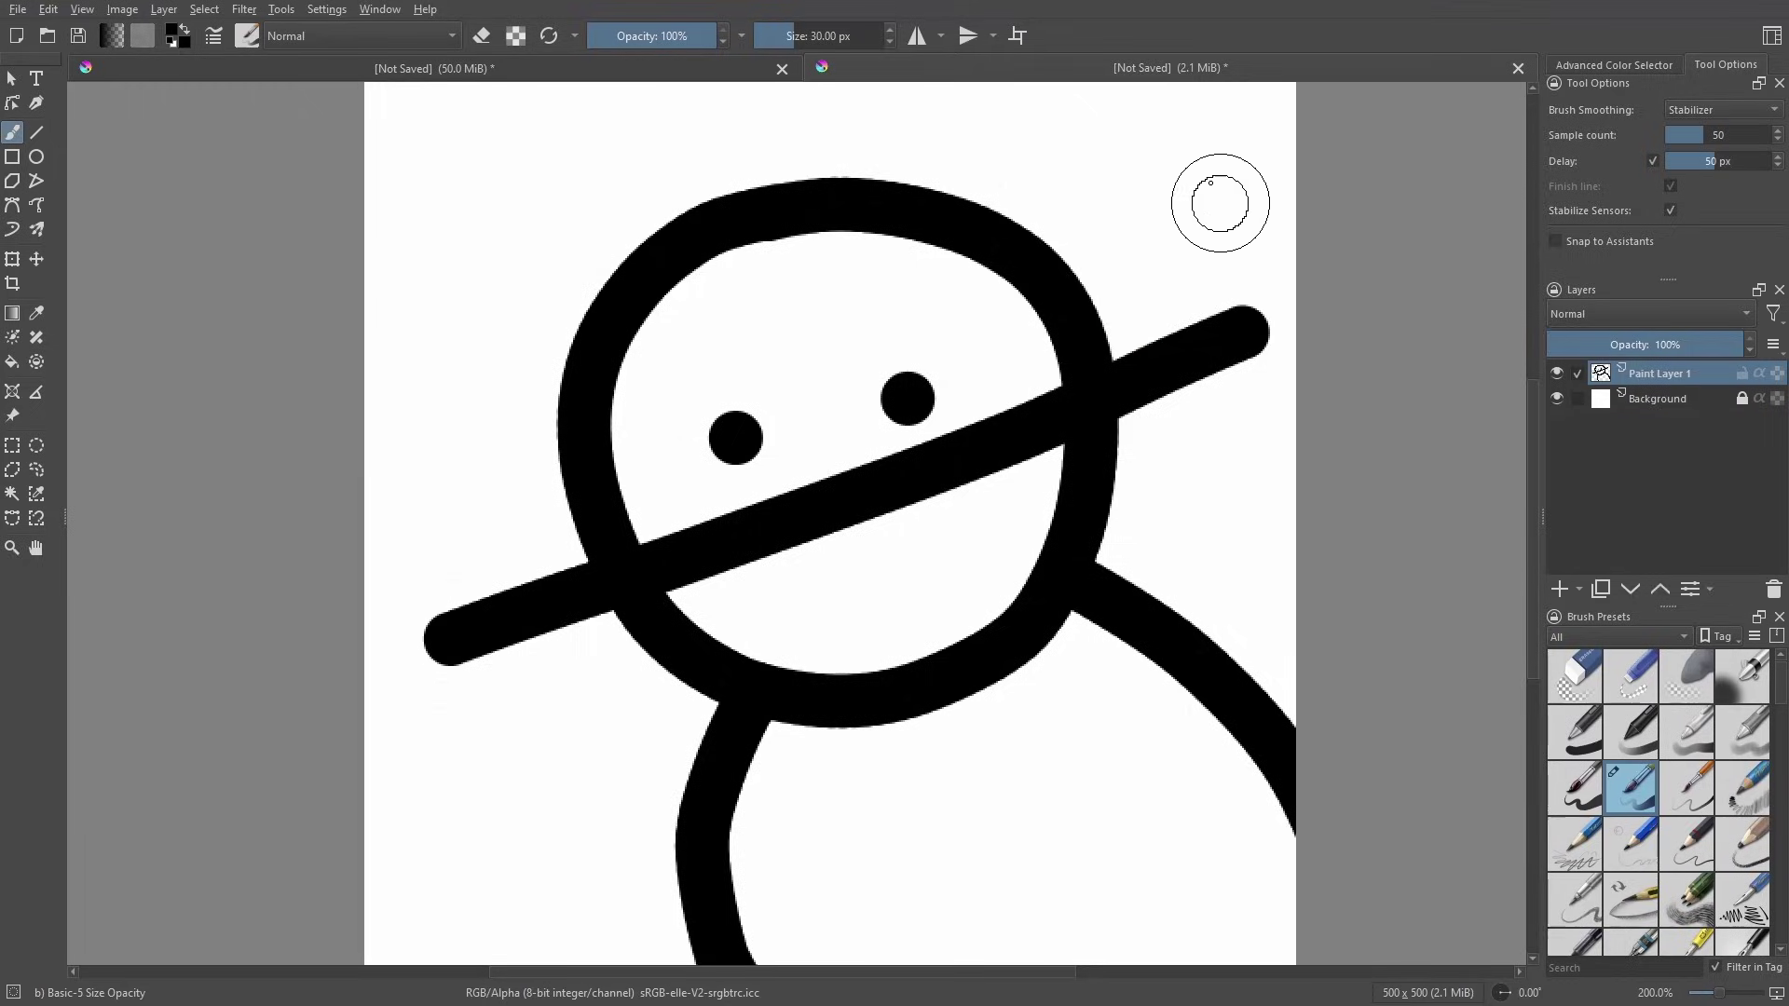
click(682, 75)
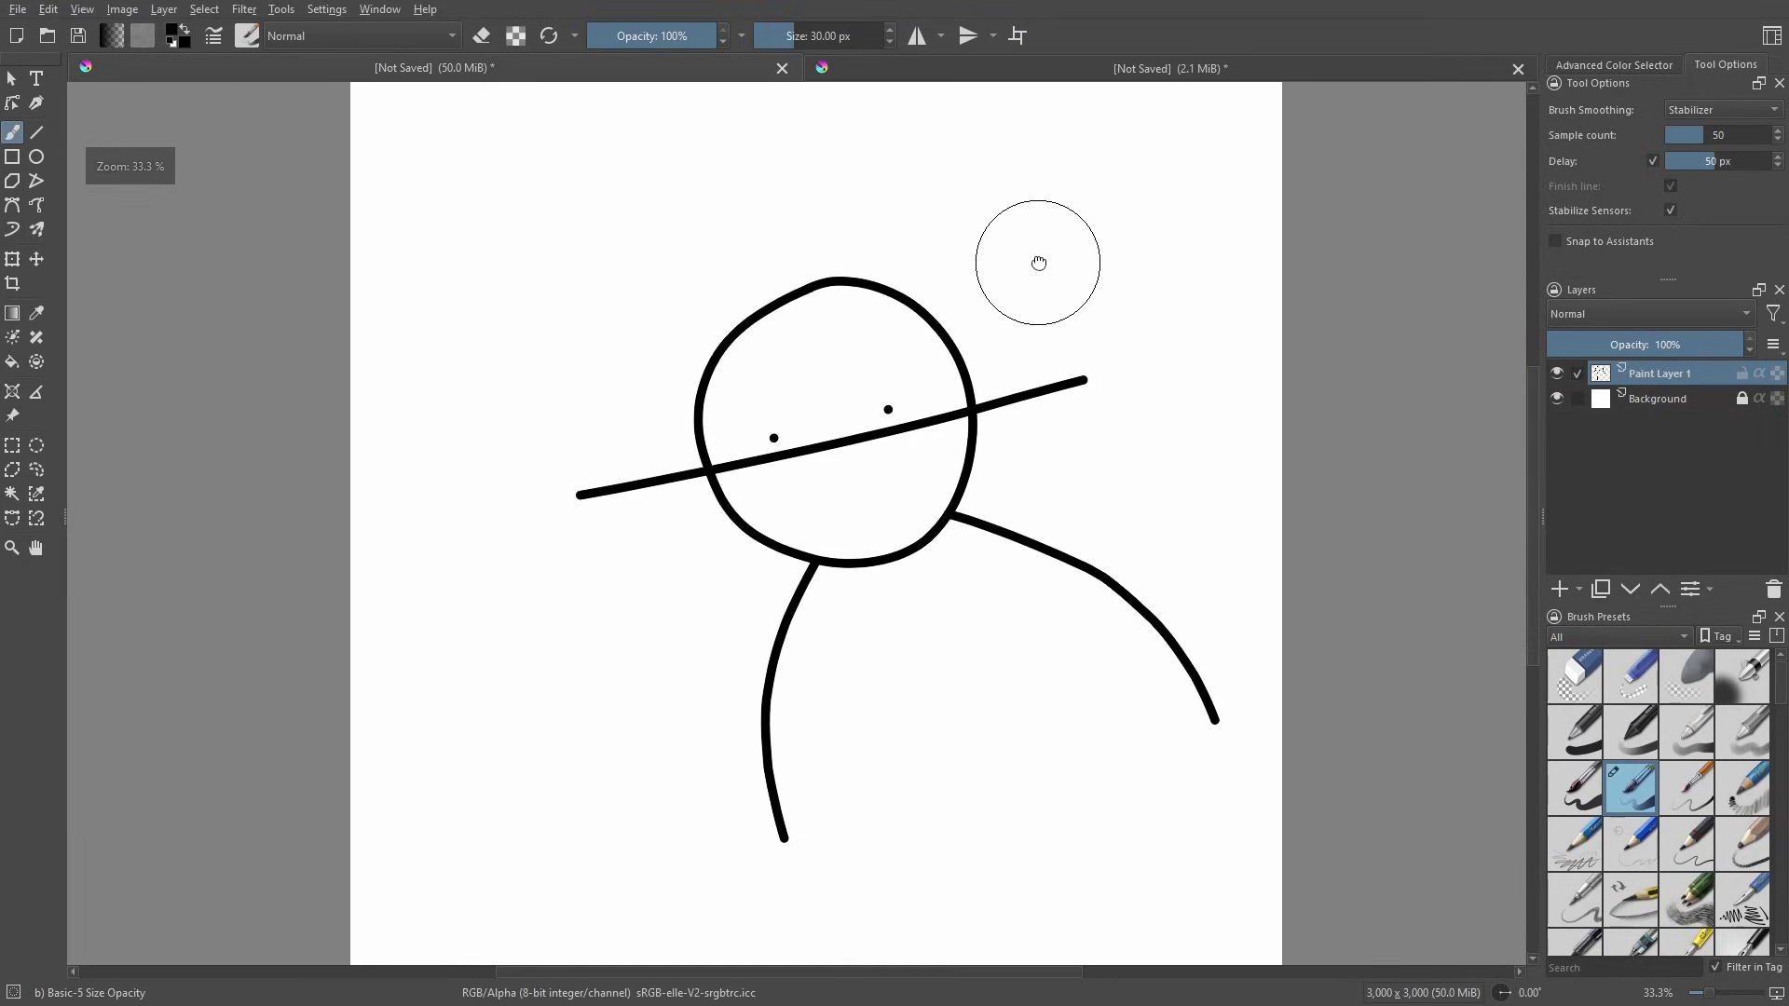
click(1134, 71)
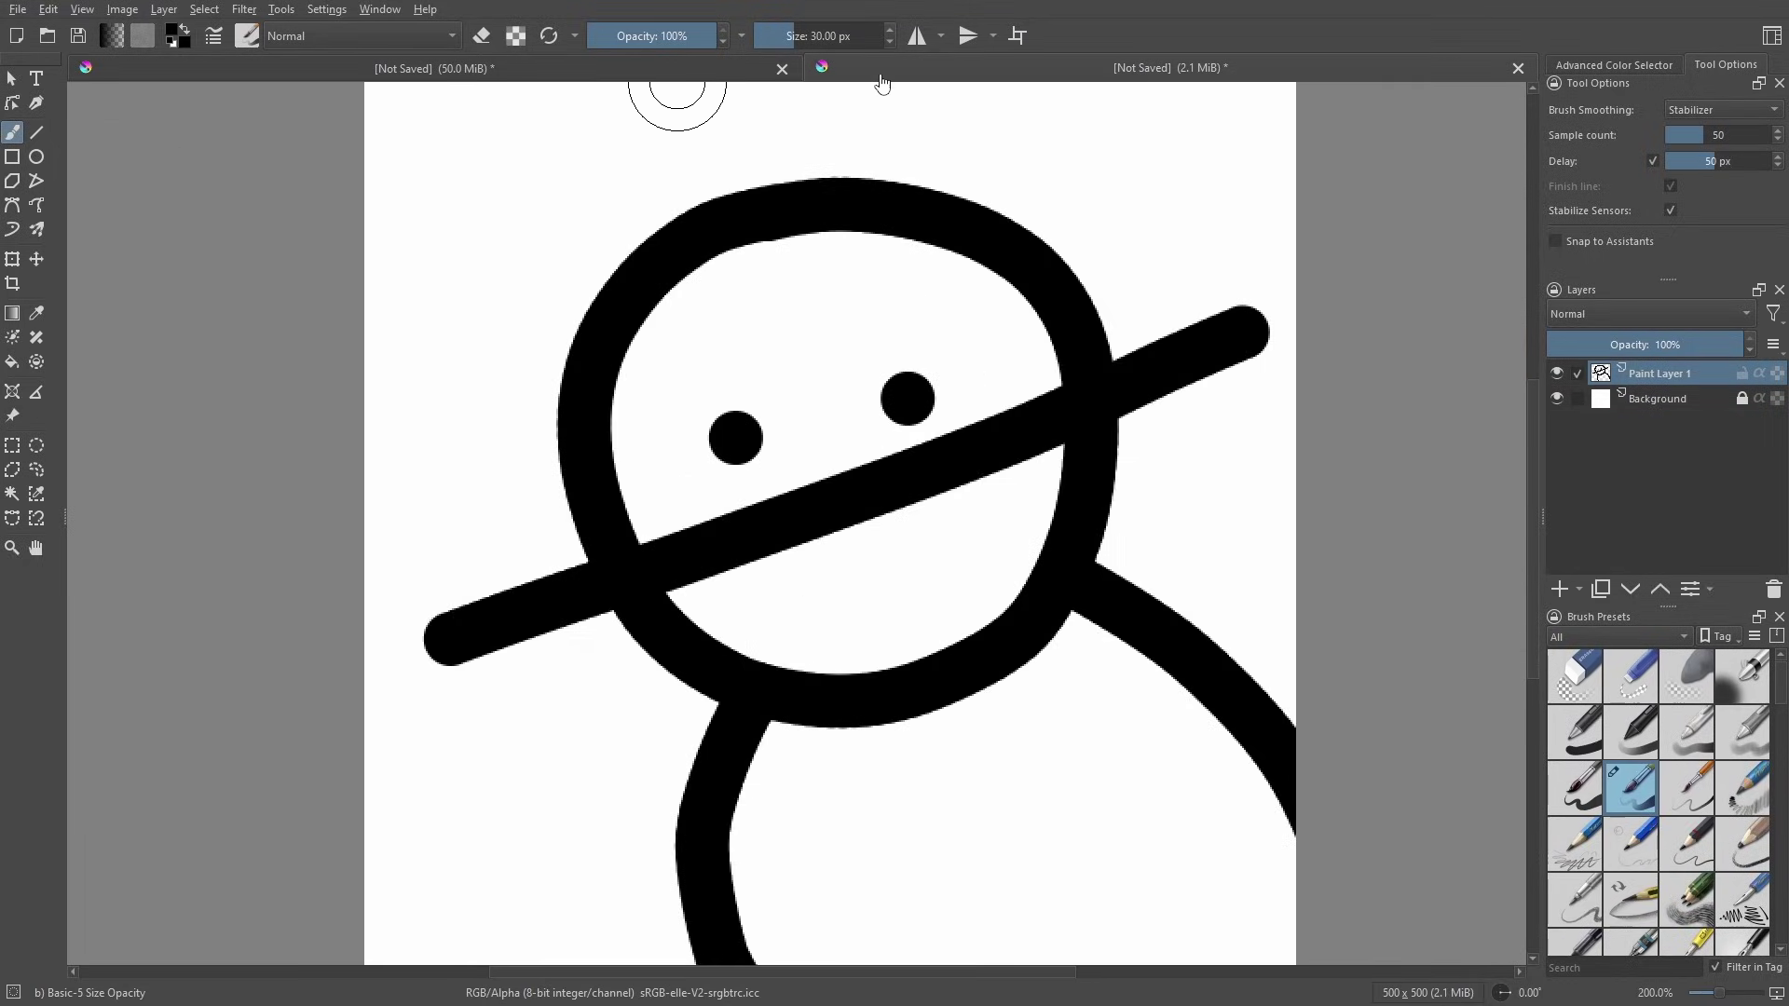
click(670, 72)
click(939, 73)
click(619, 74)
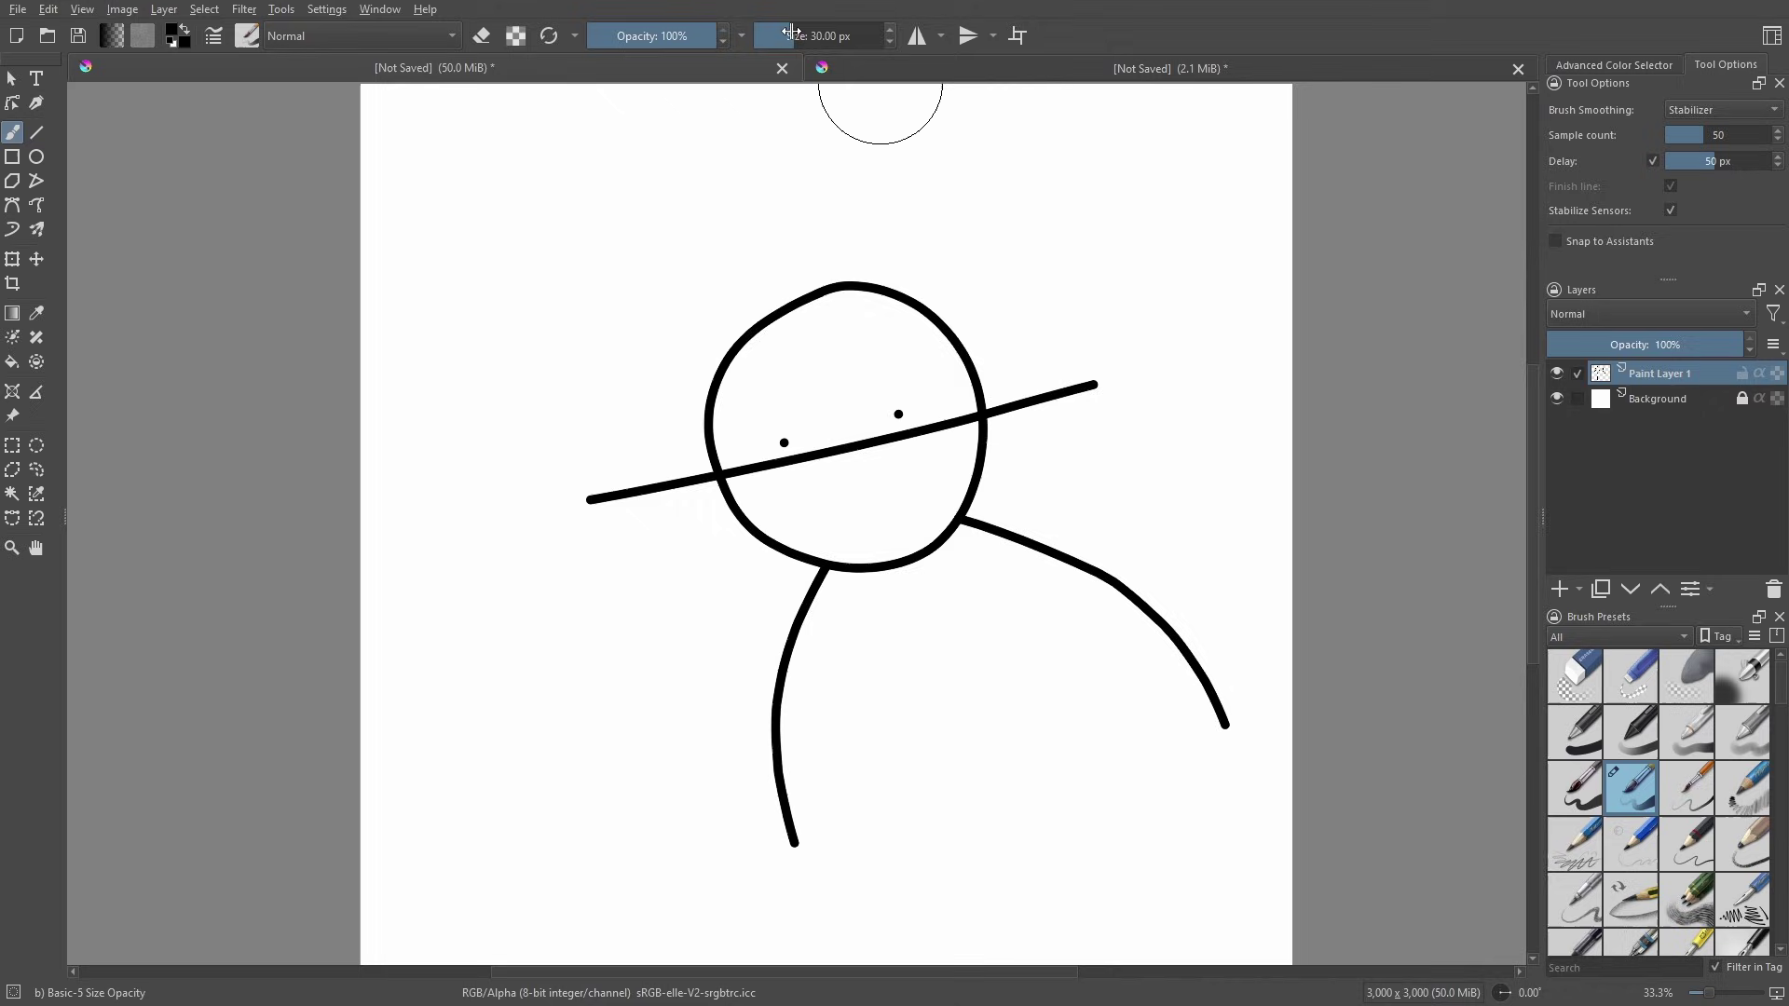
Replace the figure in the 3000 × 3000 px document with one drawn using a 127.73 px brush: circle, diagonal line, eyes and shoulders
drag(791, 33, 827, 35)
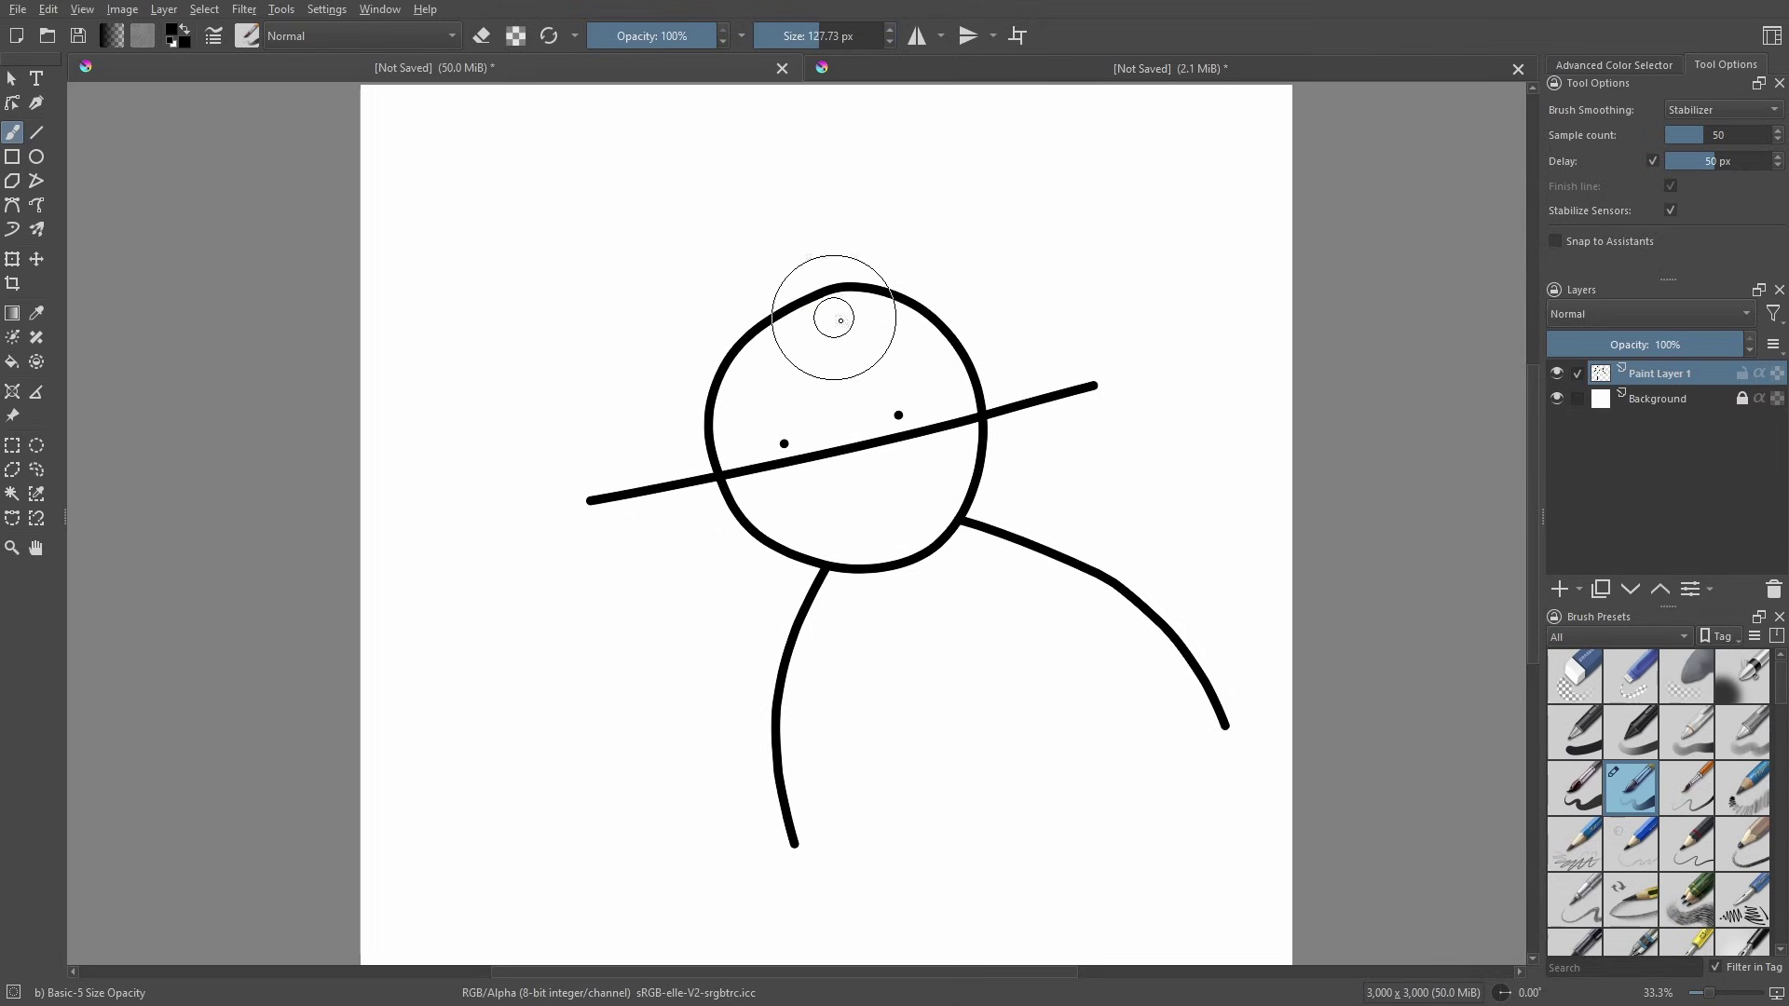
key(Delete)
mouse_move(839, 307)
mouse_down()
mouse_move(700, 364)
mouse_move(667, 499)
mouse_move(743, 643)
mouse_move(941, 646)
mouse_move(1042, 505)
mouse_move(977, 364)
mouse_move(829, 277)
mouse_up()
mouse_move(564, 601)
mouse_down()
mouse_move(1248, 361)
mouse_move(1215, 380)
mouse_up()
click(763, 468)
click(886, 431)
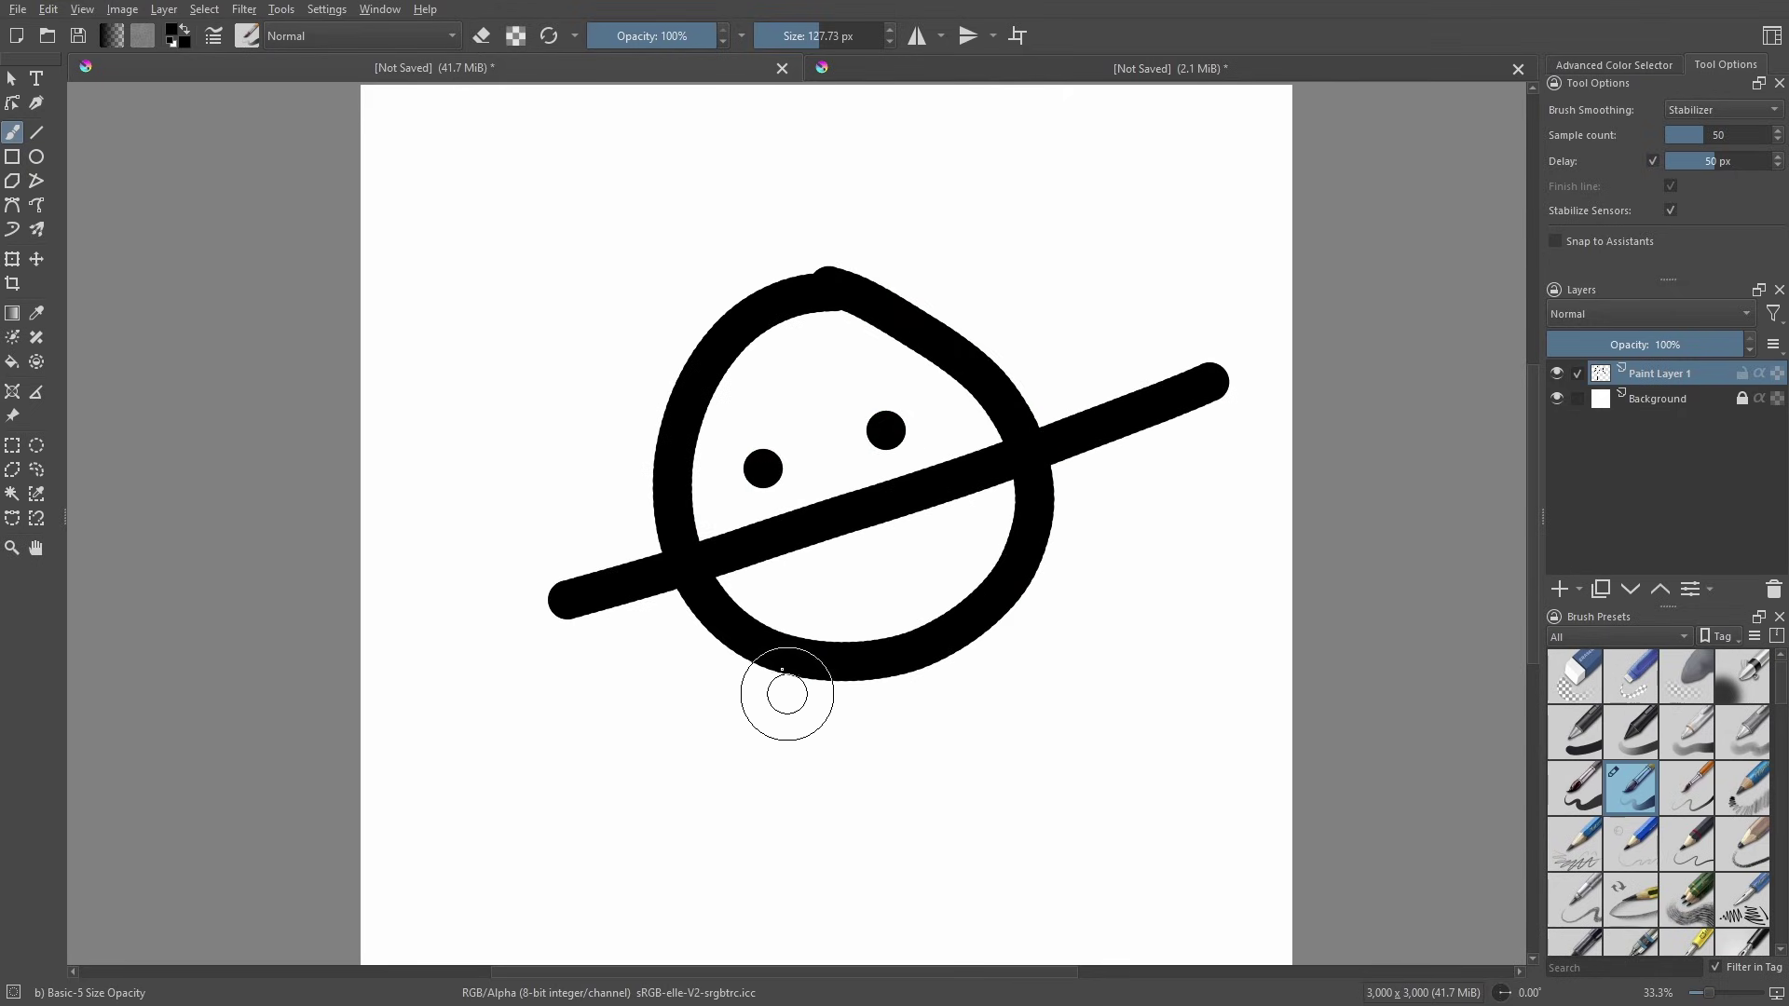
drag(792, 660, 796, 936)
mouse_move(1029, 582)
mouse_down()
mouse_move(1222, 730)
mouse_move(1231, 770)
mouse_up()
Compare the edge quality of the thick-line figures in the two documents at higher magnification
click(1099, 69)
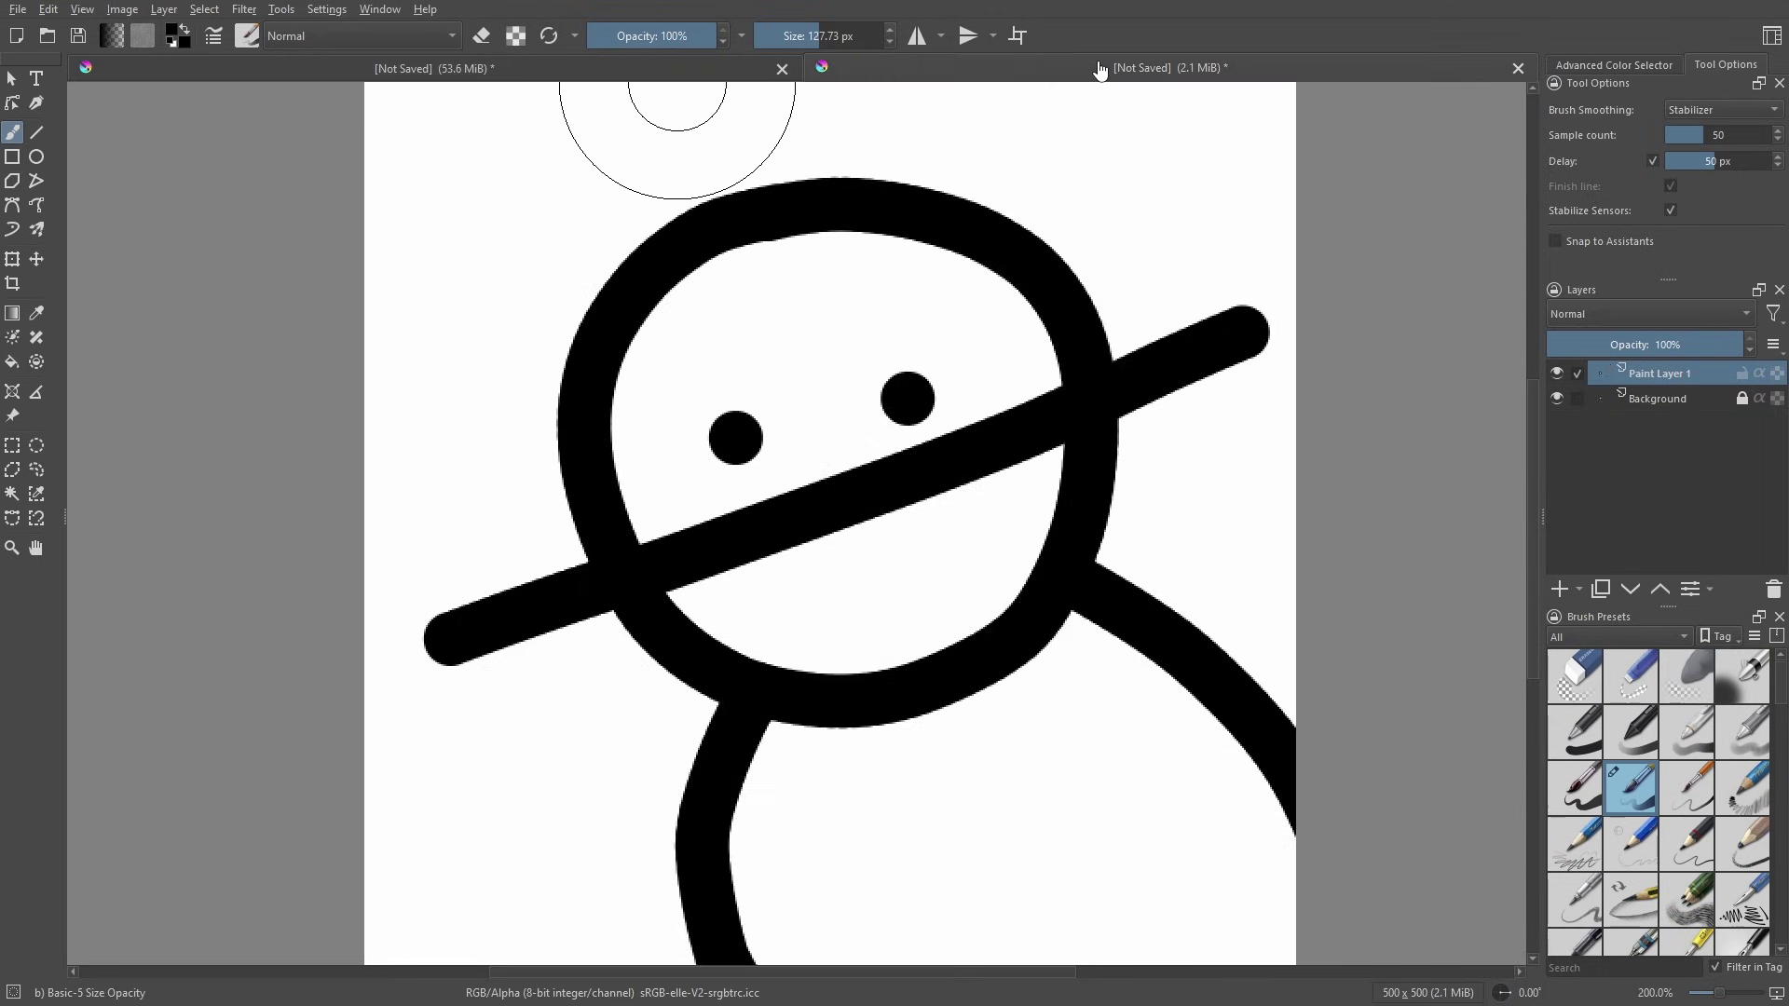
click(619, 70)
key(ctrl+Tab)
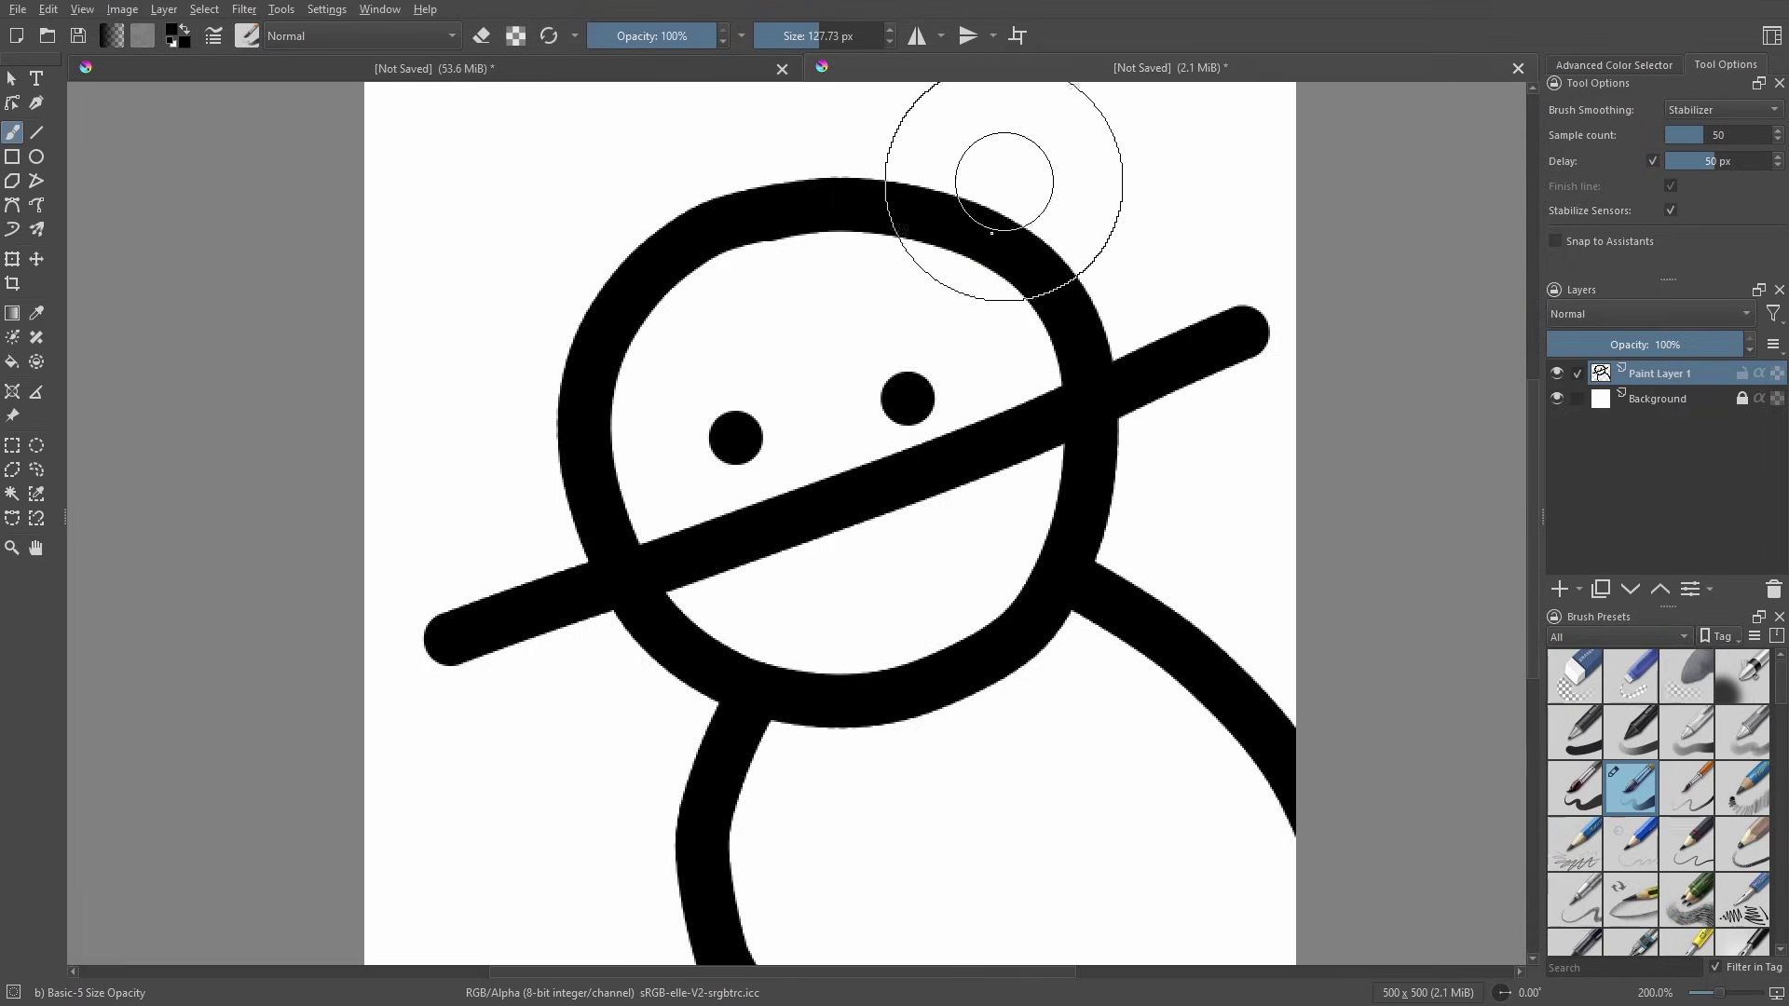
scroll(912, 423, up, 1)
scroll(834, 365, up, 1)
drag(834, 365, 826, 290)
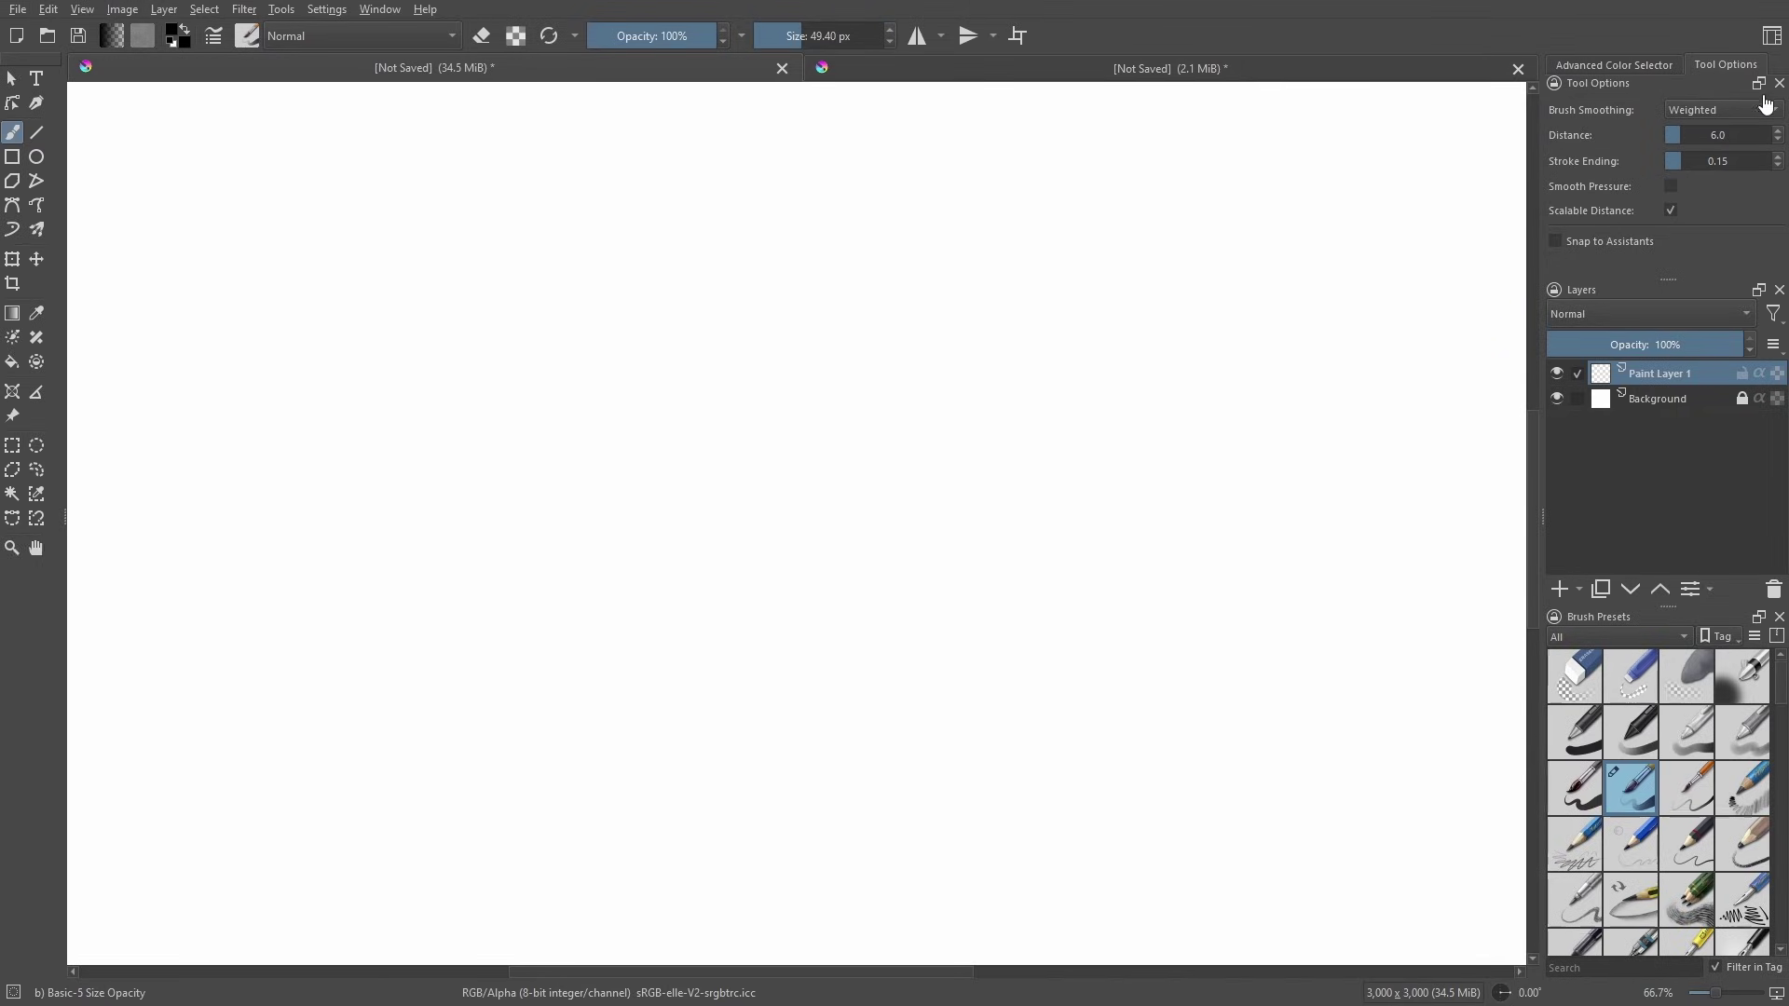
Set the brush smoothing to Basic and draw overlapping loops and a curved stroke with a 49.40 px brush on the cleared 3000 × 3000 px canvas
click(1766, 102)
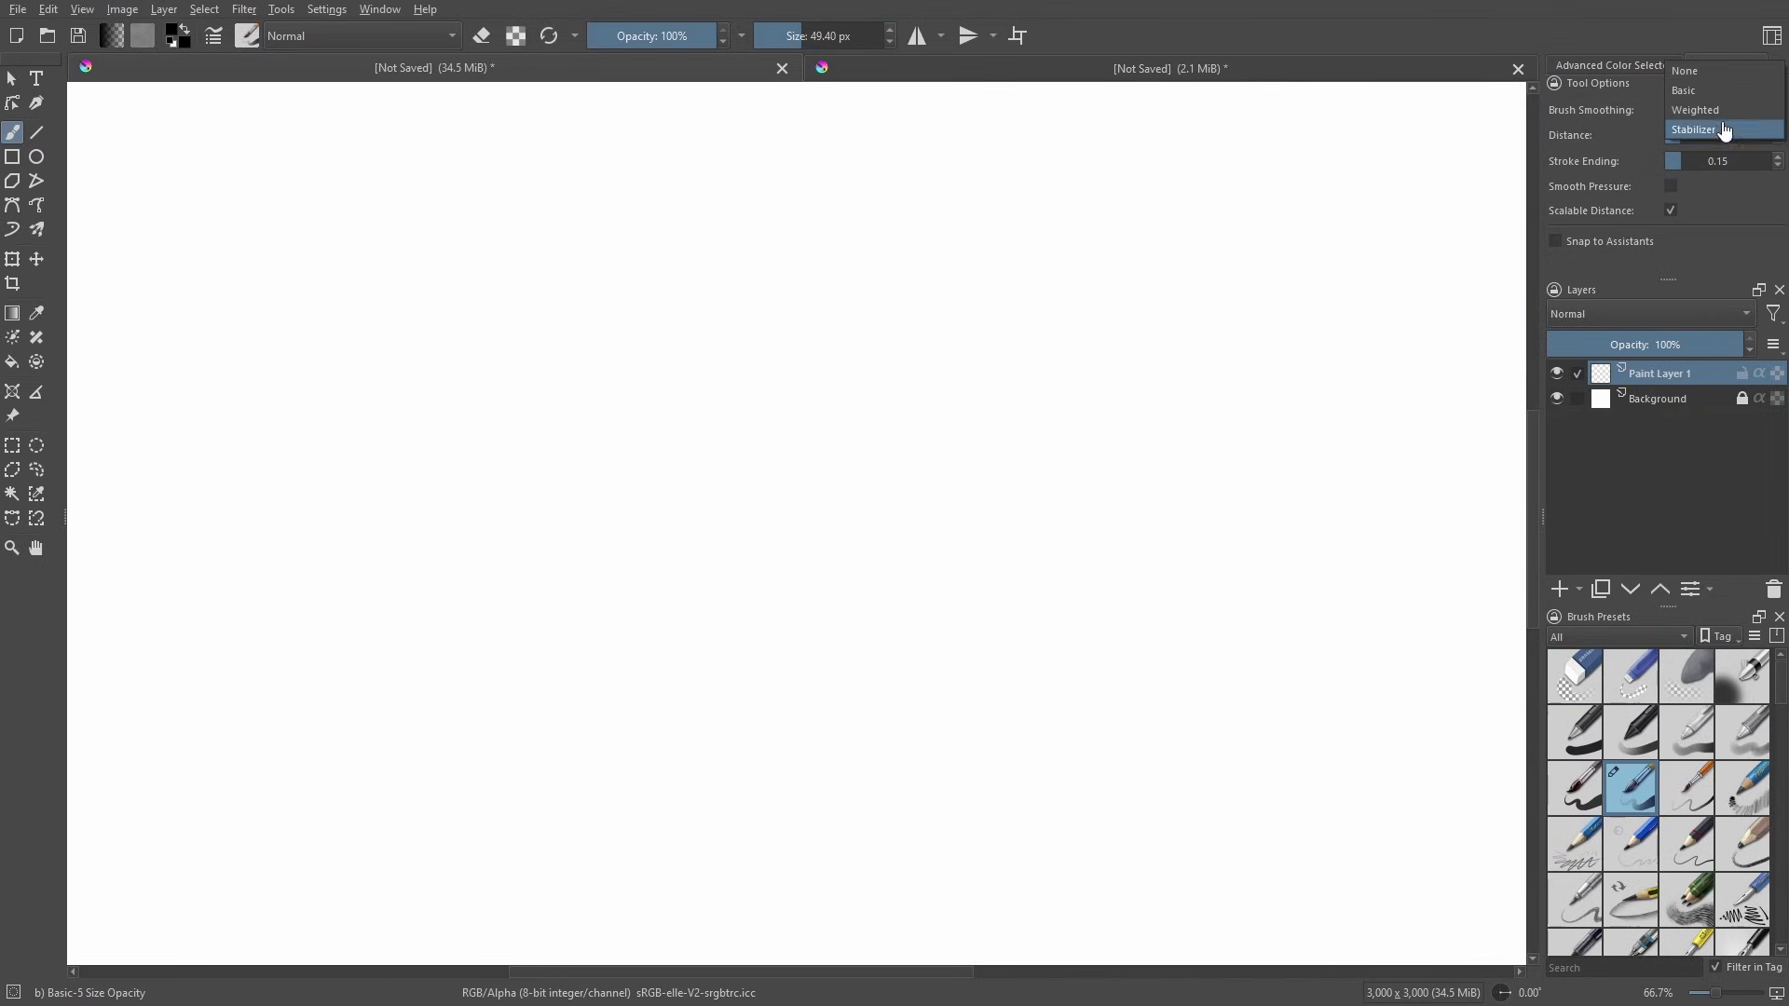
click(1728, 89)
mouse_move(998, 243)
mouse_down()
mouse_move(941, 287)
mouse_move(881, 485)
mouse_move(885, 352)
mouse_move(911, 426)
mouse_up()
drag(713, 419, 795, 720)
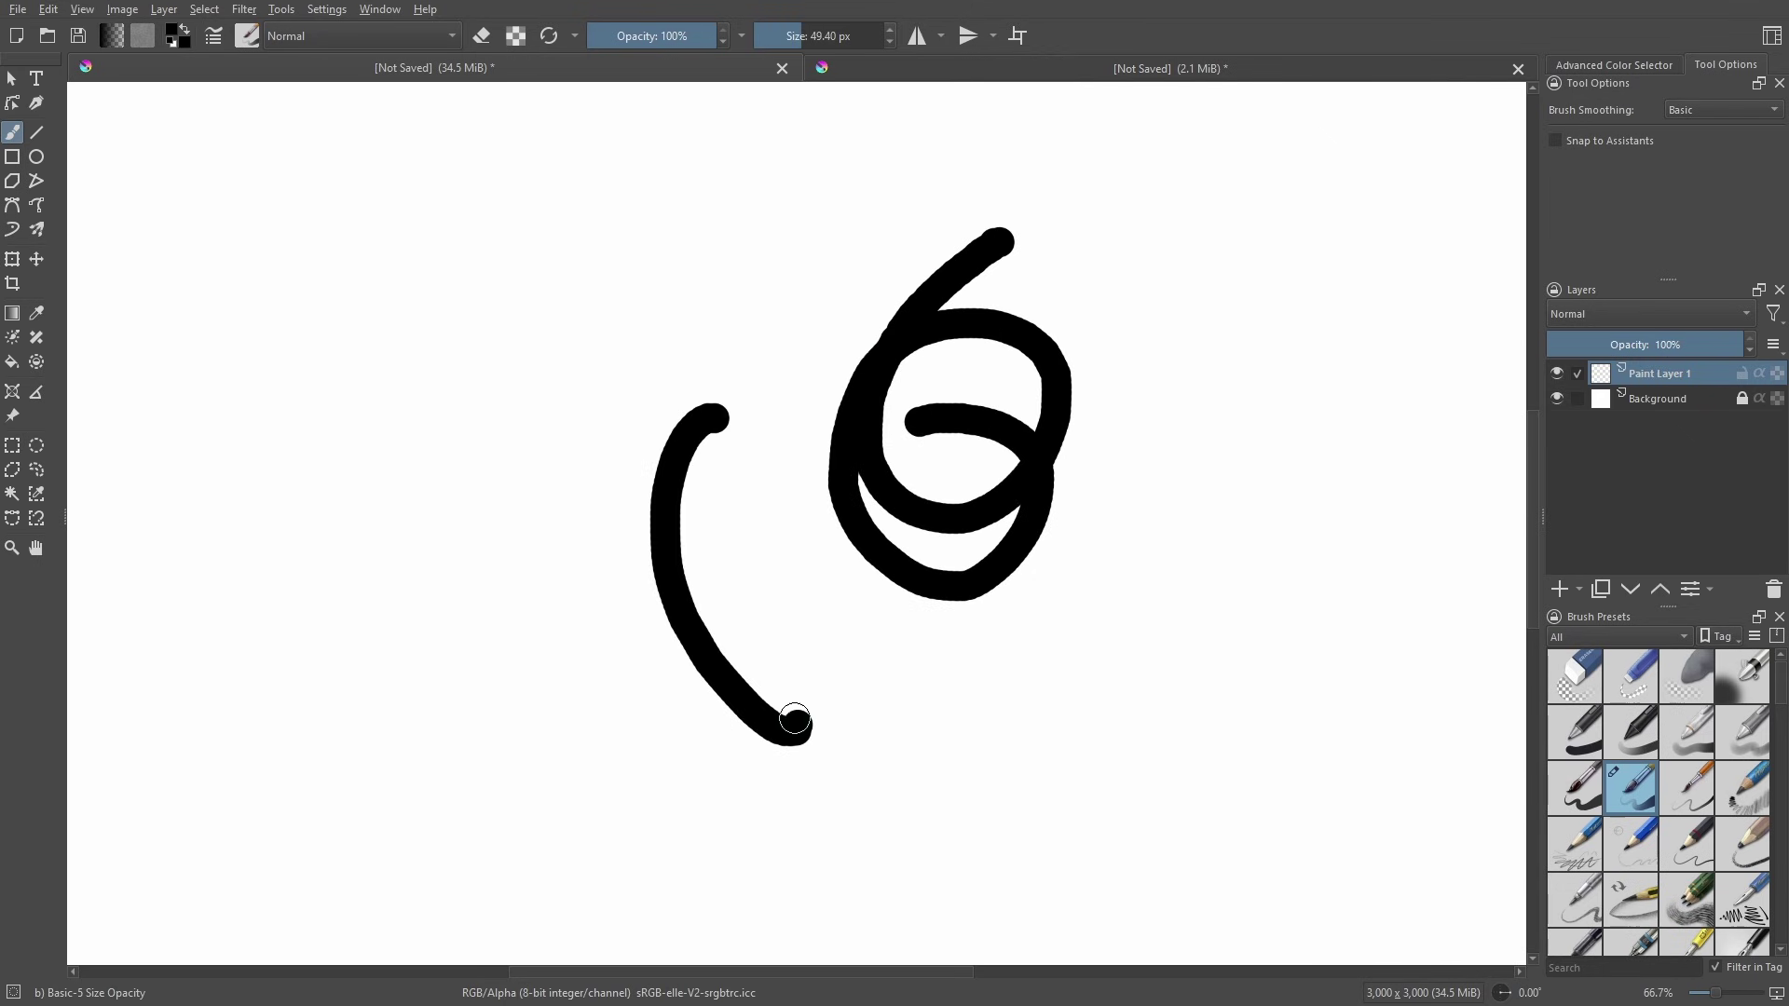
Turn off anti-aliasing for the Basic-5 Size Opacity brush tip
click(222, 39)
click(1368, 316)
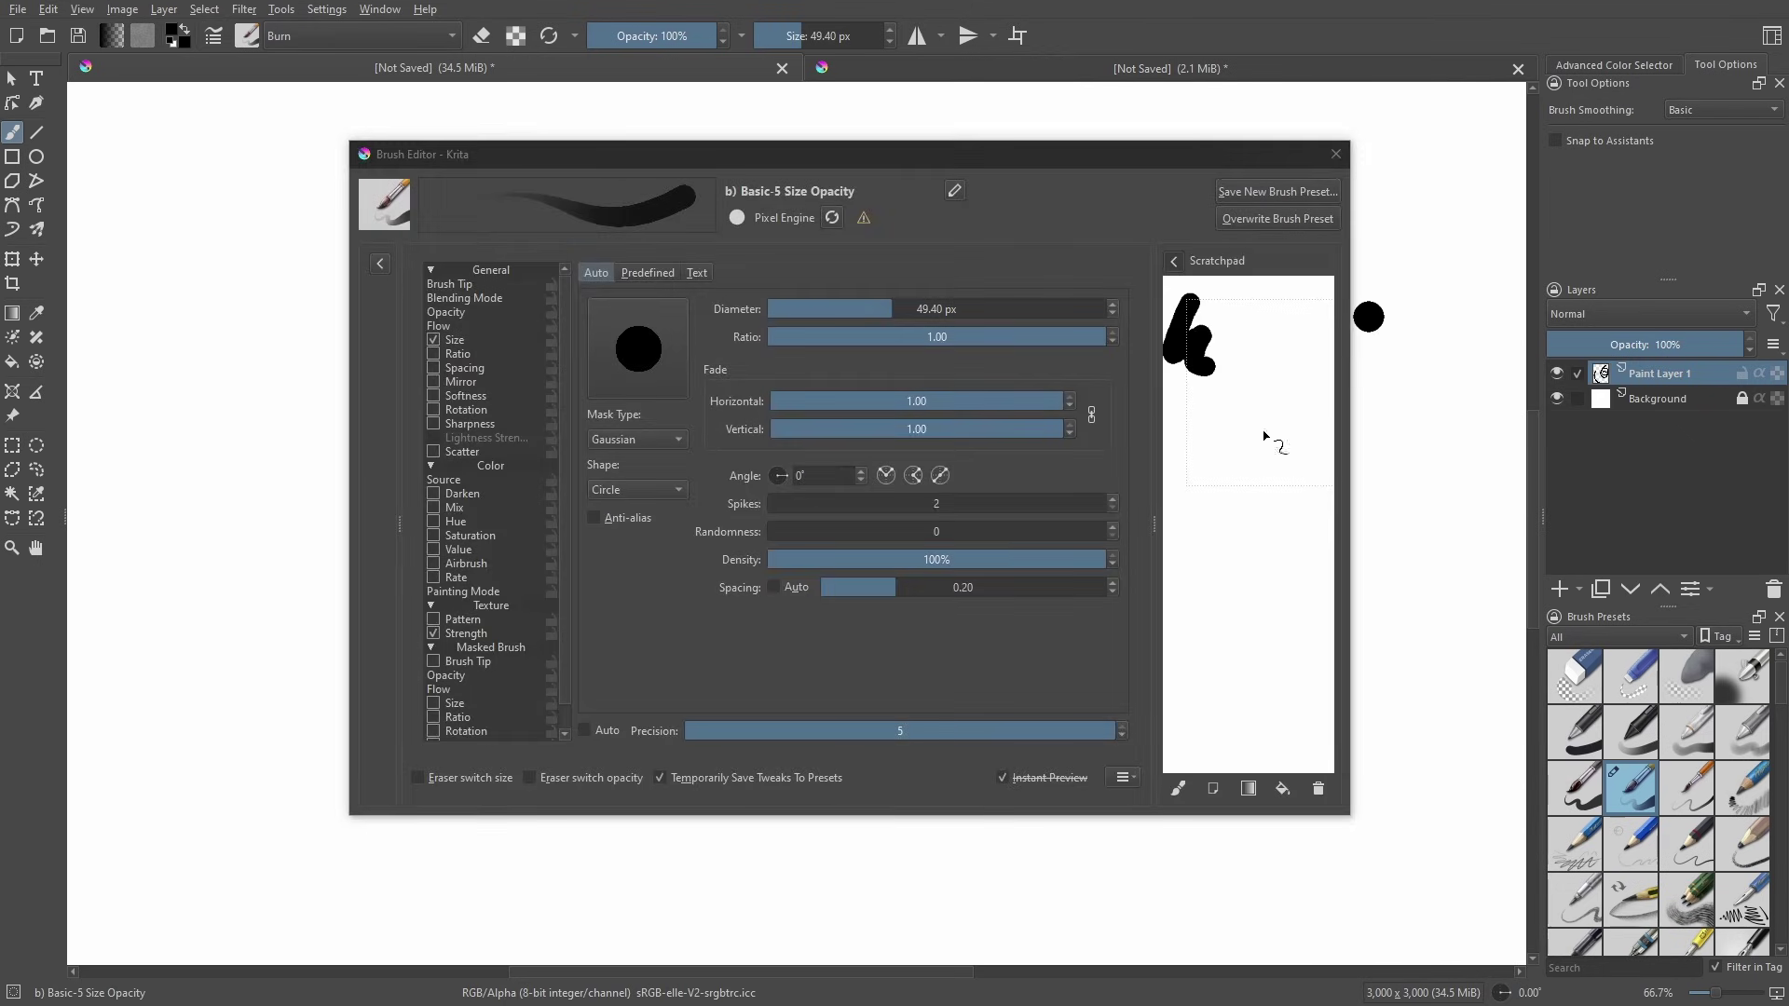
click(1335, 154)
Draw two upright strokes and a small hook without anti-aliasing between the curved stroke and the loops
scroll(740, 392, up, 3)
mouse_move(874, 325)
mouse_down()
mouse_move(815, 810)
mouse_move(854, 864)
mouse_up()
mouse_move(967, 426)
mouse_down()
mouse_move(935, 545)
mouse_move(958, 750)
mouse_up()
scroll(1198, 547, down, 3)
scroll(959, 491, up, 3)
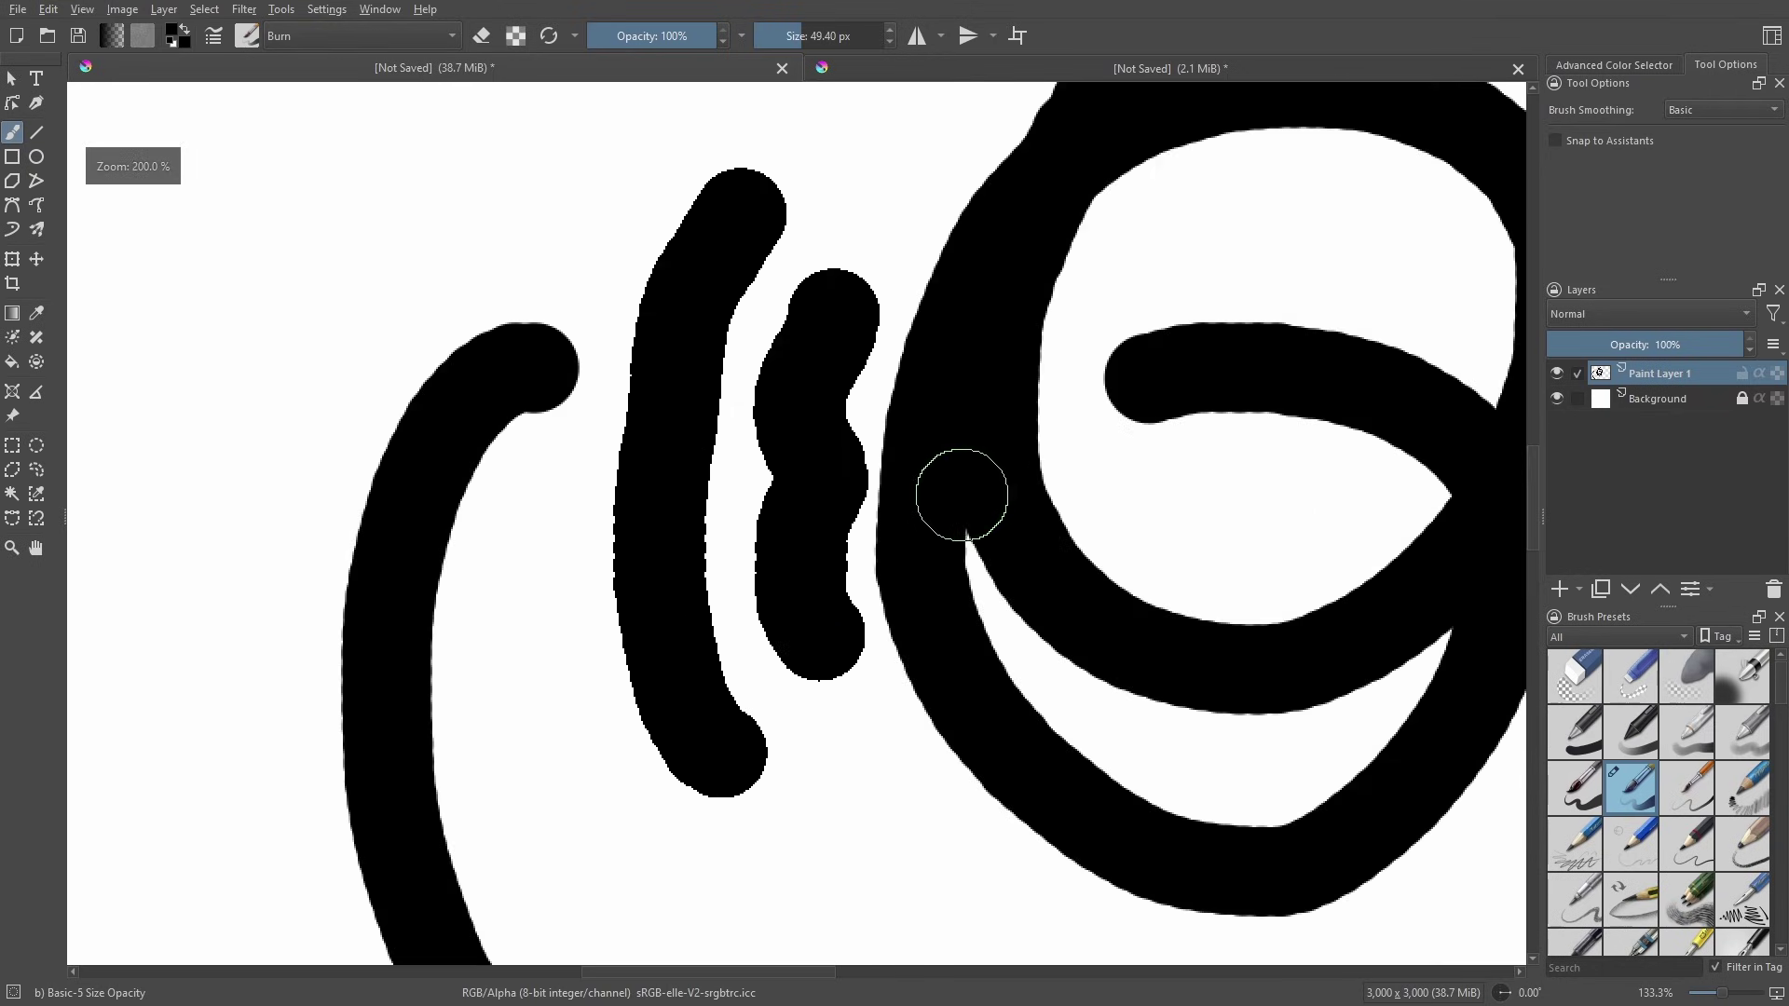
drag(1074, 475, 823, 413)
mouse_move(597, 710)
mouse_down()
mouse_move(618, 798)
mouse_move(474, 863)
mouse_up()
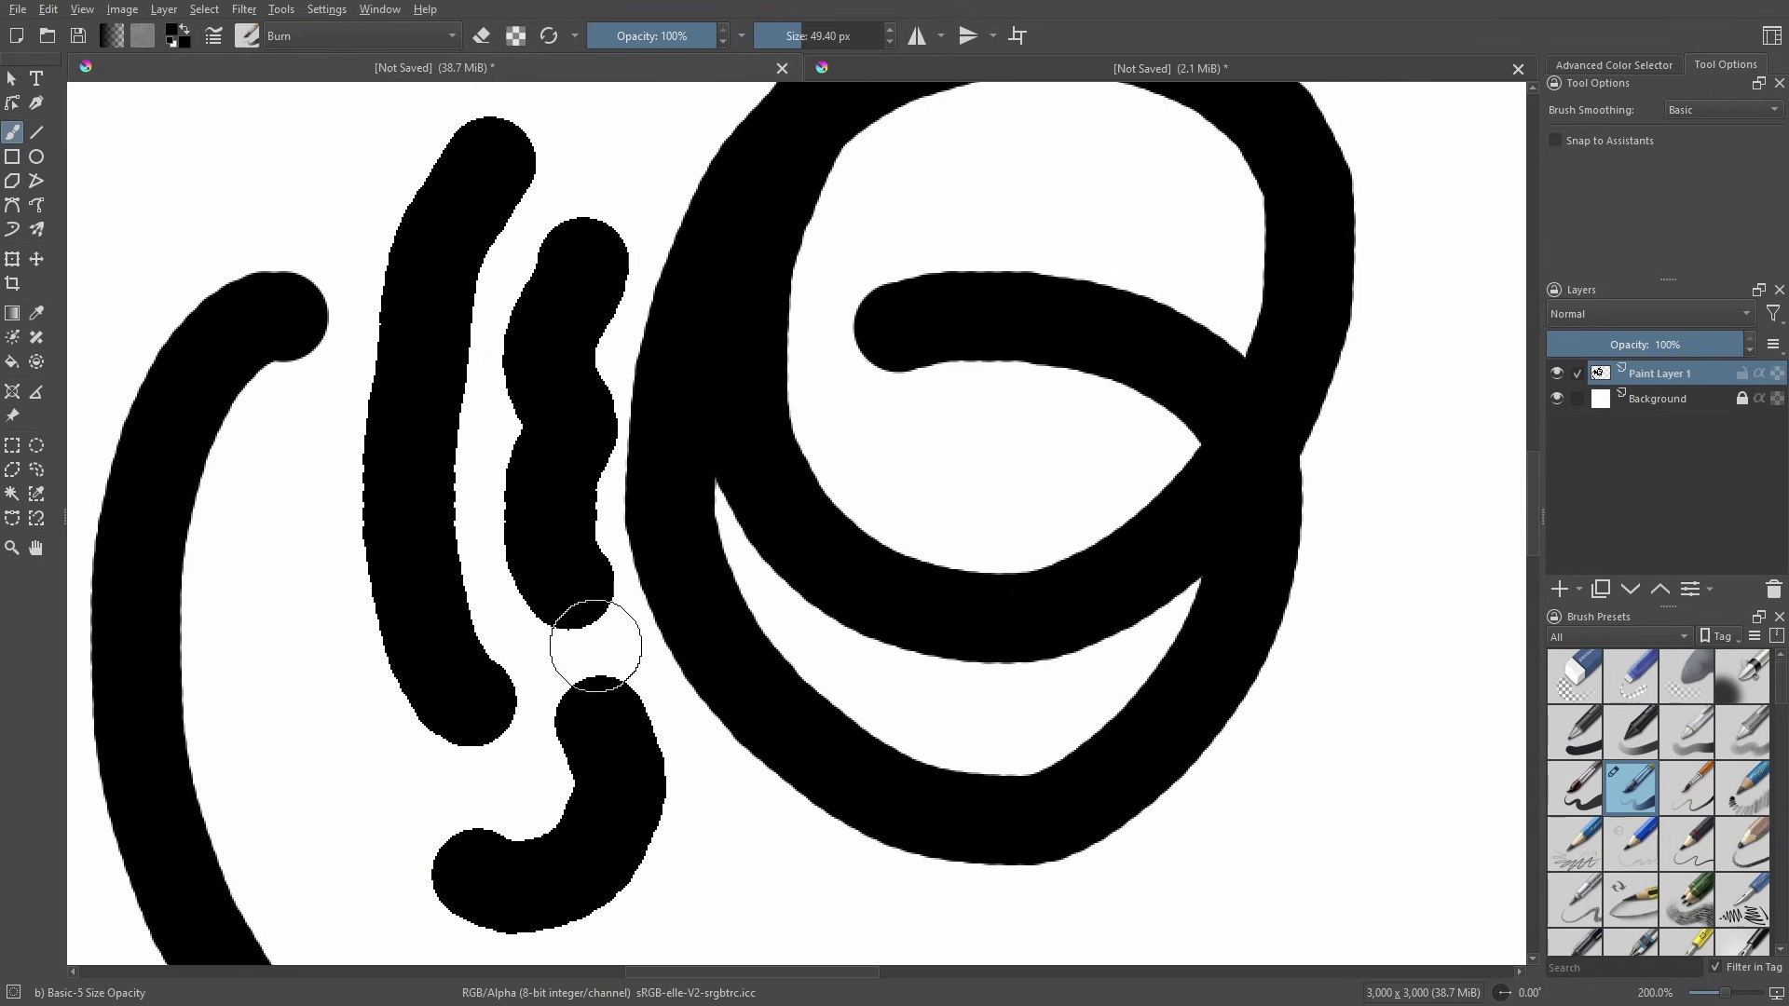
Add a short upright stroke beside the long curve, a wavy line below the loops and a zigzag to their lower right
drag(594, 647, 794, 617)
mouse_move(470, 606)
mouse_down()
mouse_move(506, 753)
mouse_move(508, 410)
mouse_up()
mouse_move(556, 559)
mouse_down()
mouse_move(618, 647)
mouse_move(824, 712)
mouse_move(1009, 493)
mouse_move(1069, 738)
mouse_move(1274, 764)
mouse_up()
drag(1294, 580, 827, 790)
mouse_move(782, 748)
mouse_down()
mouse_move(834, 770)
mouse_move(1439, 371)
mouse_up()
Draw a short slanted stroke to the right of the loops, above the zigzag, and review all the test strokes
scroll(1157, 351, down, 2)
drag(1118, 288, 1086, 528)
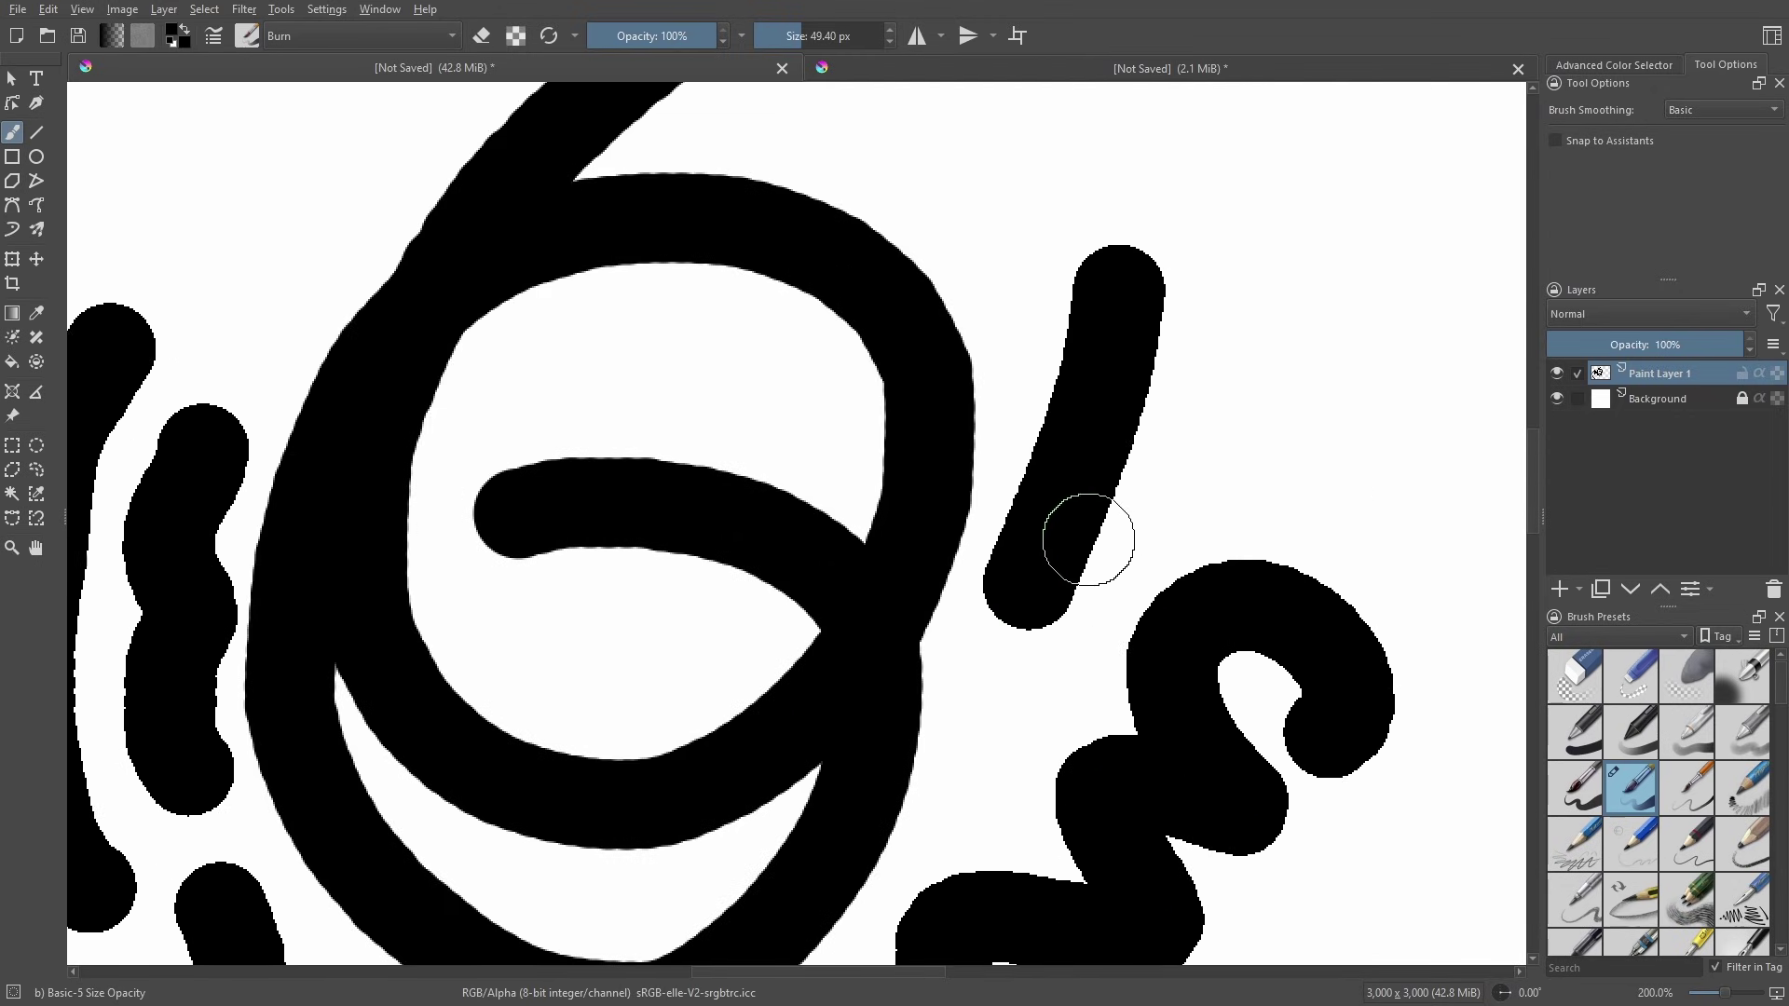
scroll(1087, 528, down, 2)
drag(1128, 442, 1131, 396)
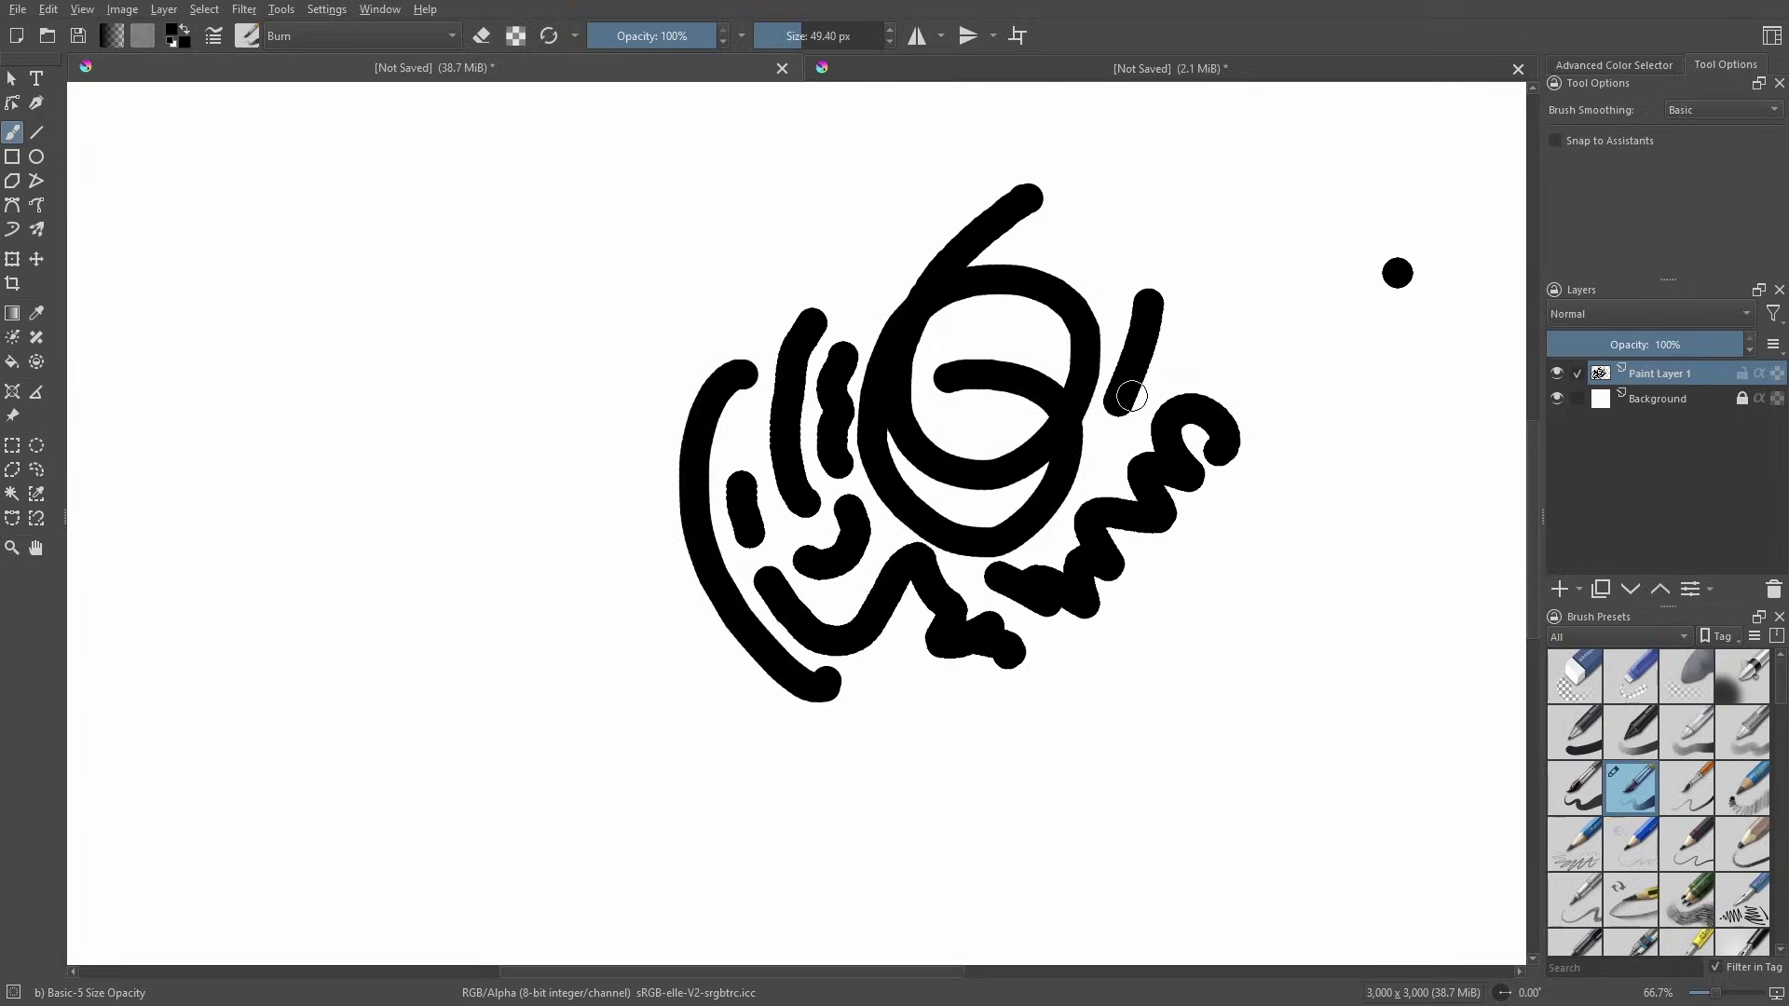